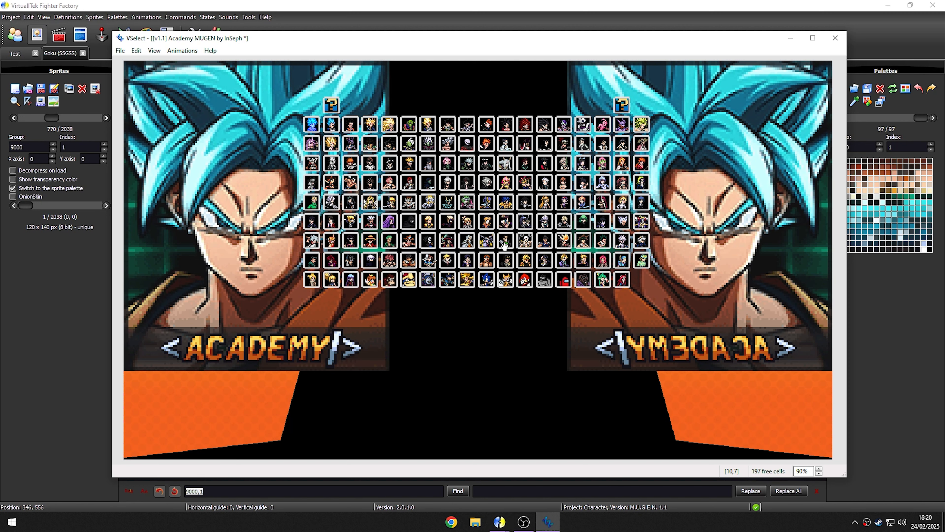
- Preview the portrait in the select screen's second-row first cell, and compare Goku's 9000,1 and 9000,10 sprites in Fighter Factory
click(311, 143)
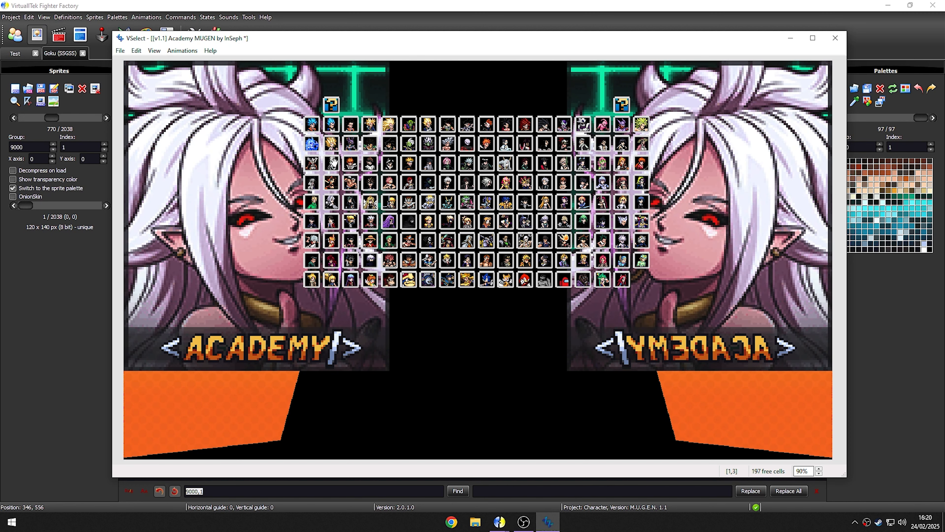
key(Escape)
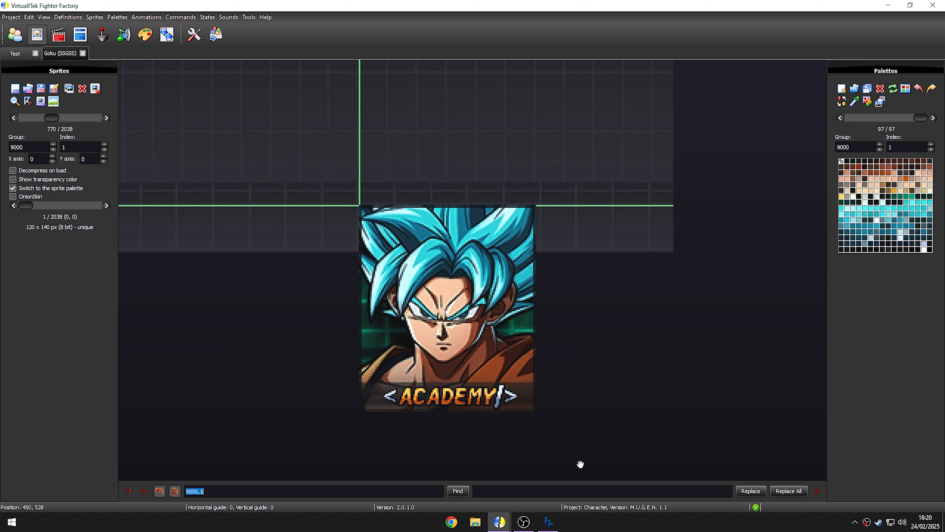
click(106, 118)
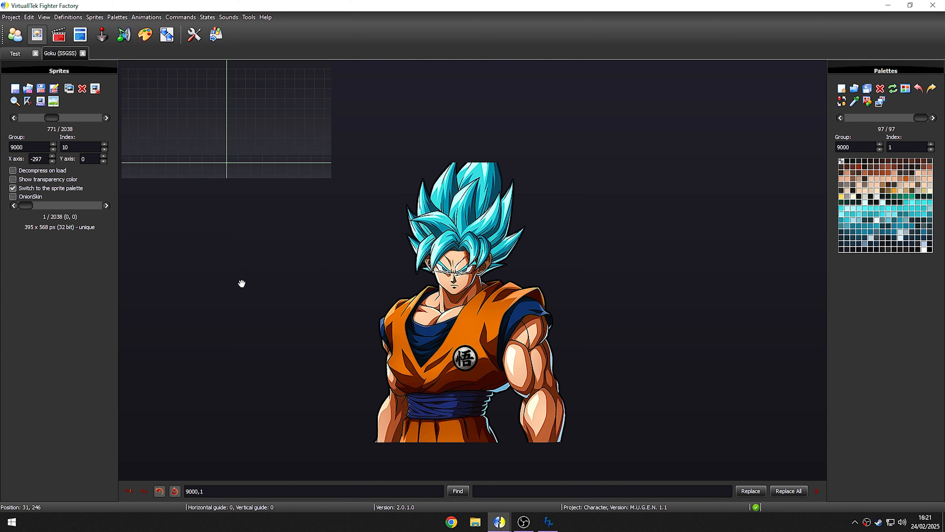
click(13, 118)
drag(173, 122, 216, 171)
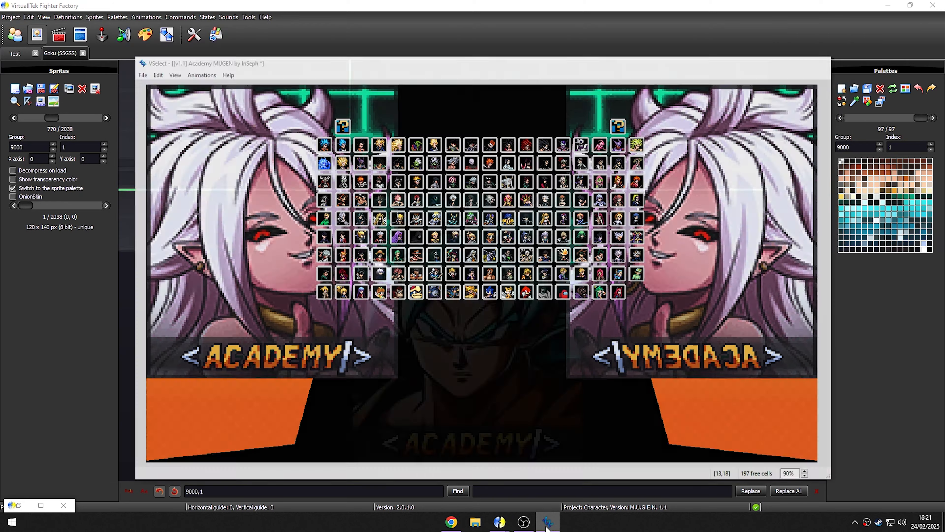
- Inspect Goku's 9000,1 portrait sprite in the image editor and close the editor
click(547, 520)
click(41, 504)
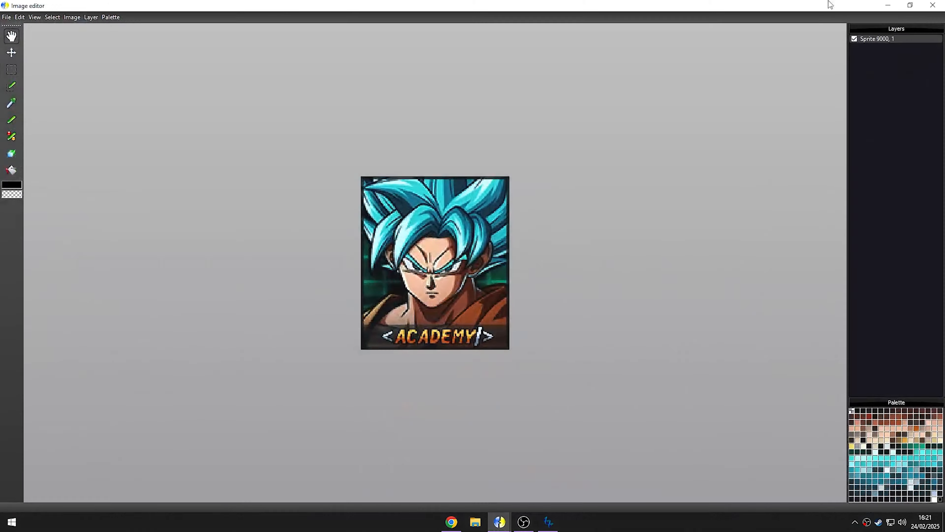
click(941, 6)
key(Return)
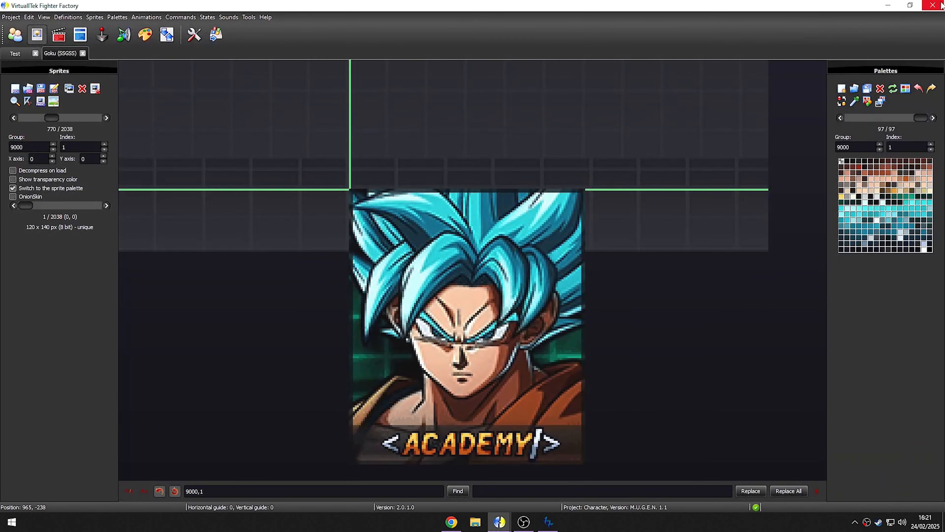
- Minimize Fighter Factory and launch Photoshop, bringing its empty workspace to the front
click(887, 5)
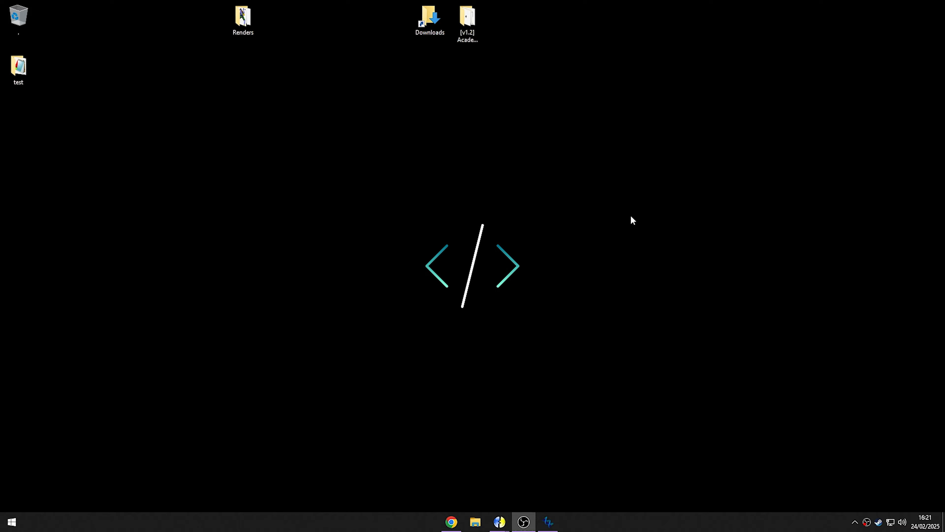
key(super)
text(phot)
key(Return)
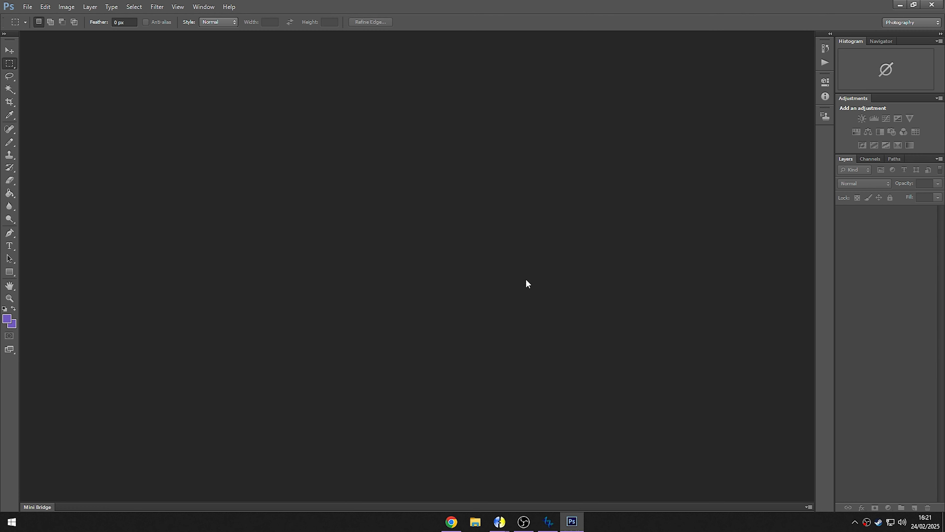
click(572, 521)
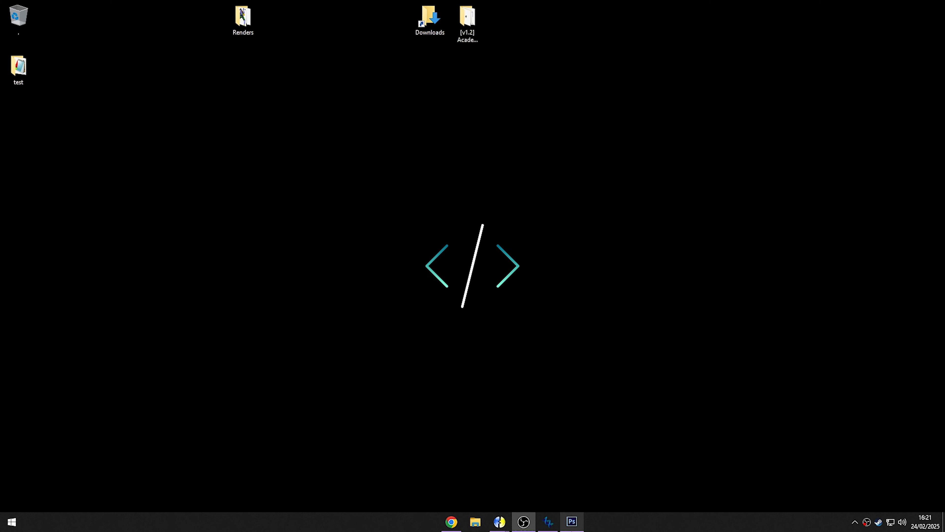
click(572, 522)
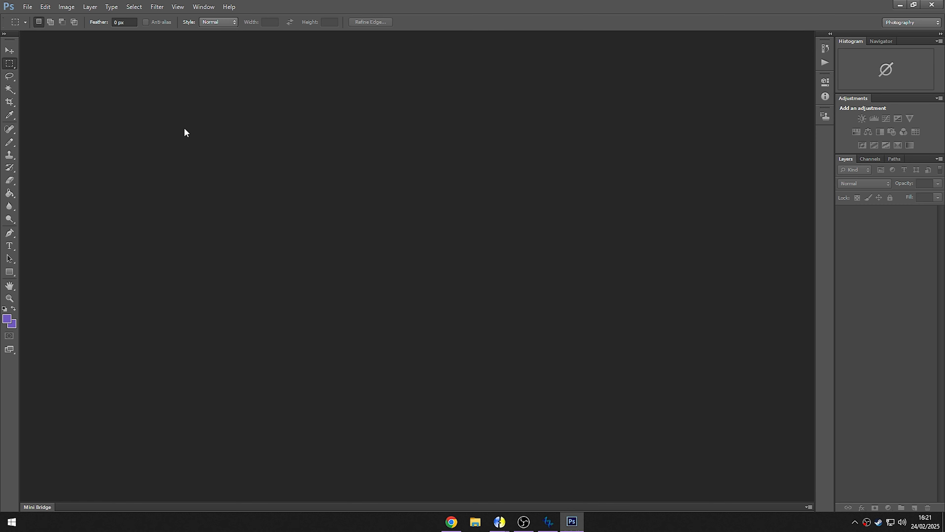
click(67, 8)
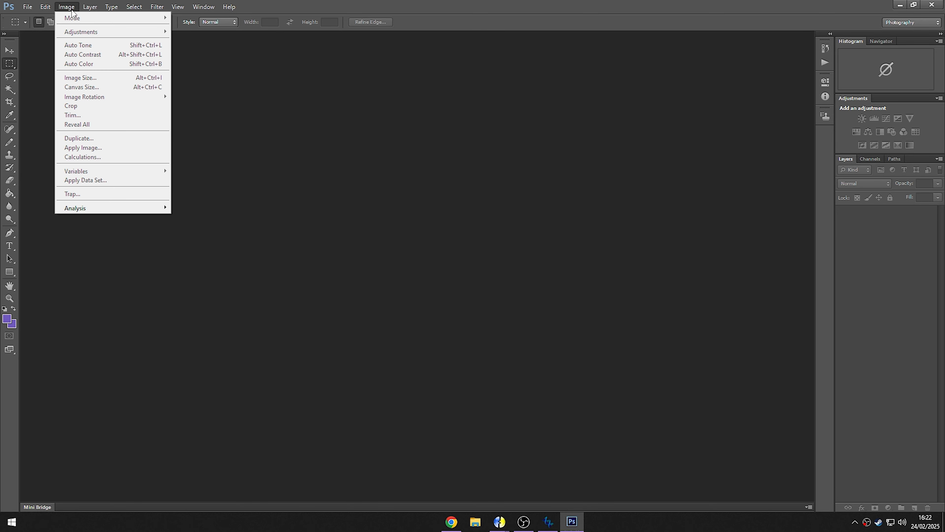
mouse_move(164, 18)
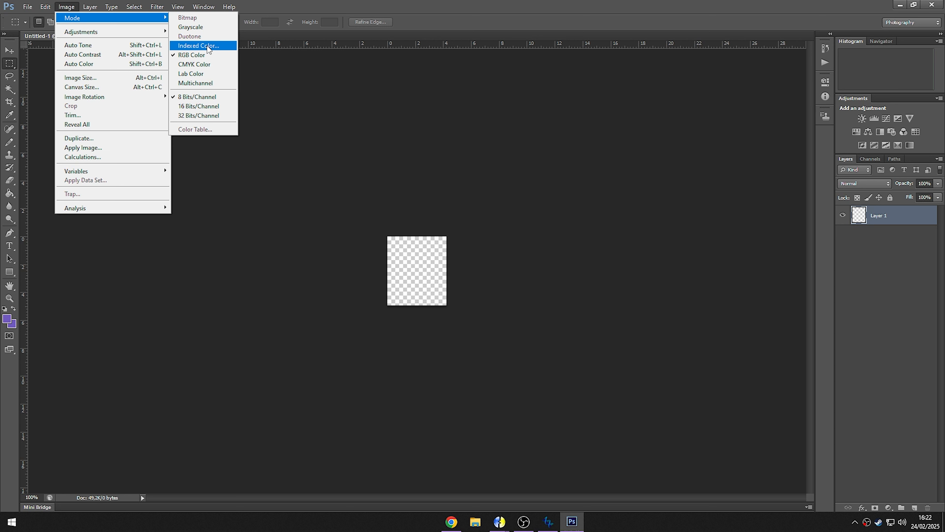
click(356, 313)
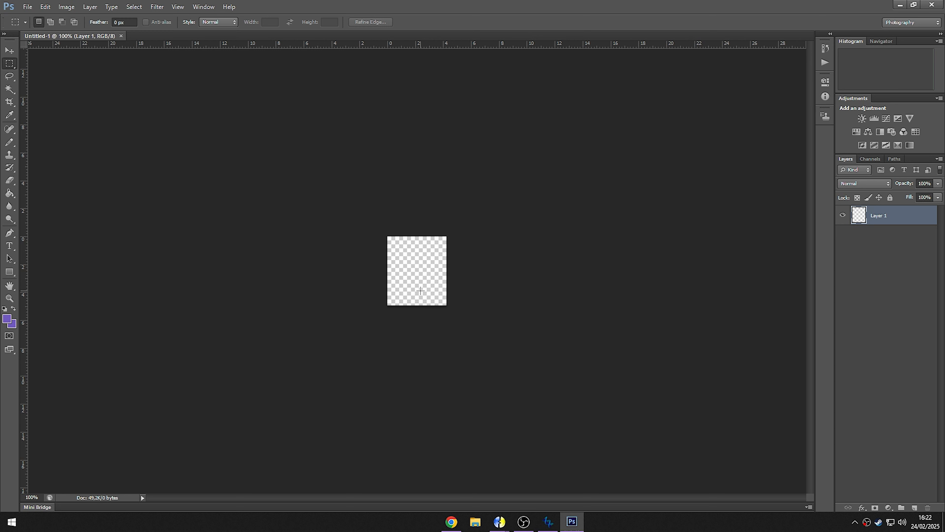
key(z)
click(425, 280)
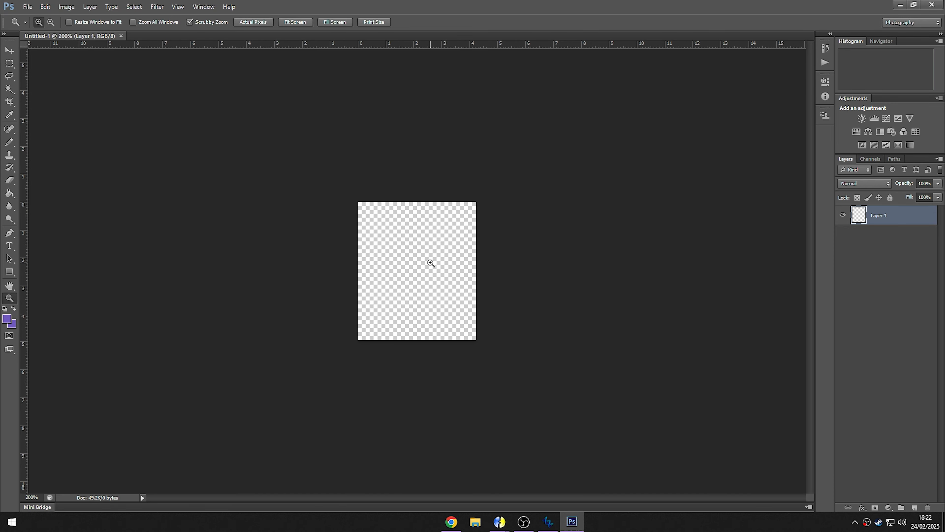
click(430, 262)
- Switch to Photopea in the browser, dismiss the ad-blocking notice and start a new project
click(450, 521)
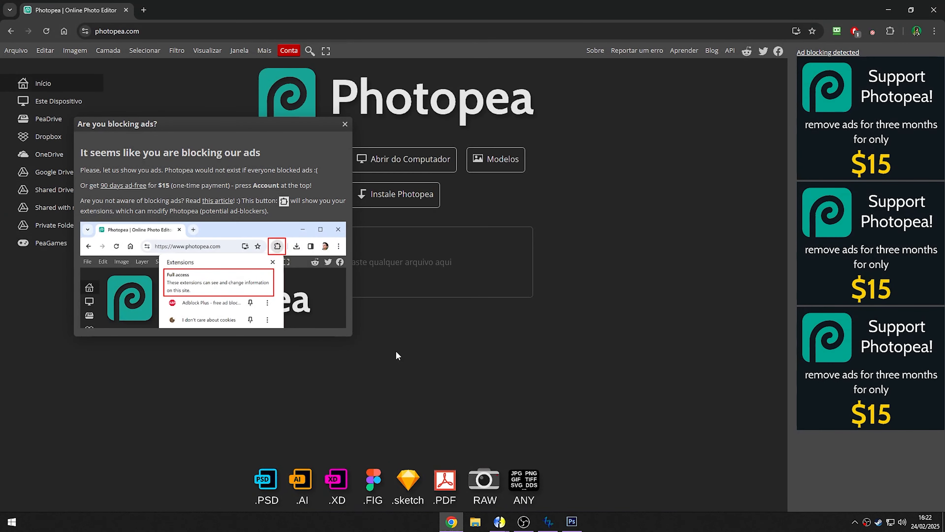
click(344, 125)
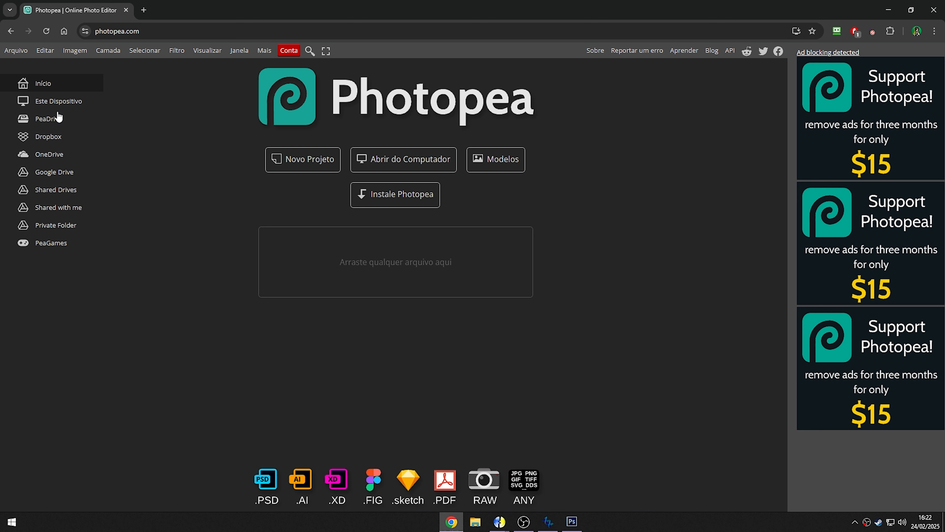
click(15, 50)
click(15, 50)
click(30, 71)
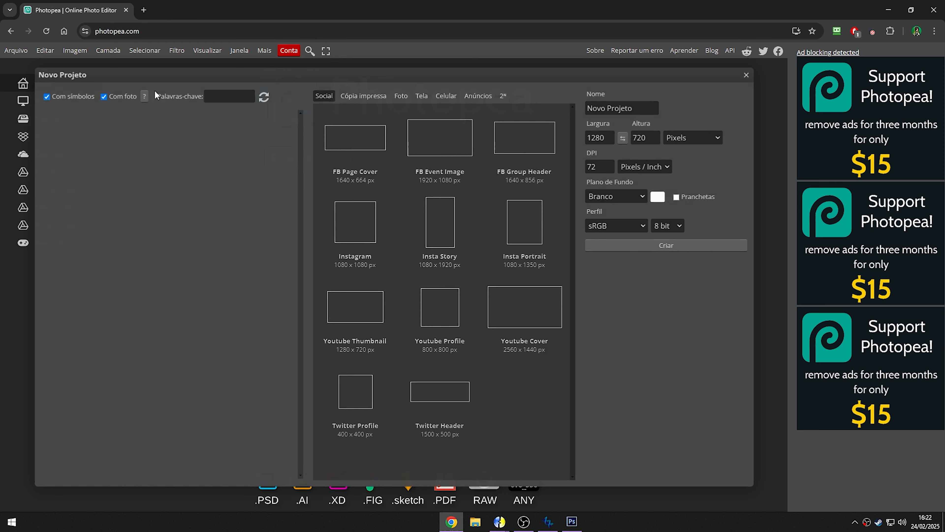
- Create the Photopea project with a width of 120 pixels and a height of 140 pixels
double_click(610, 138)
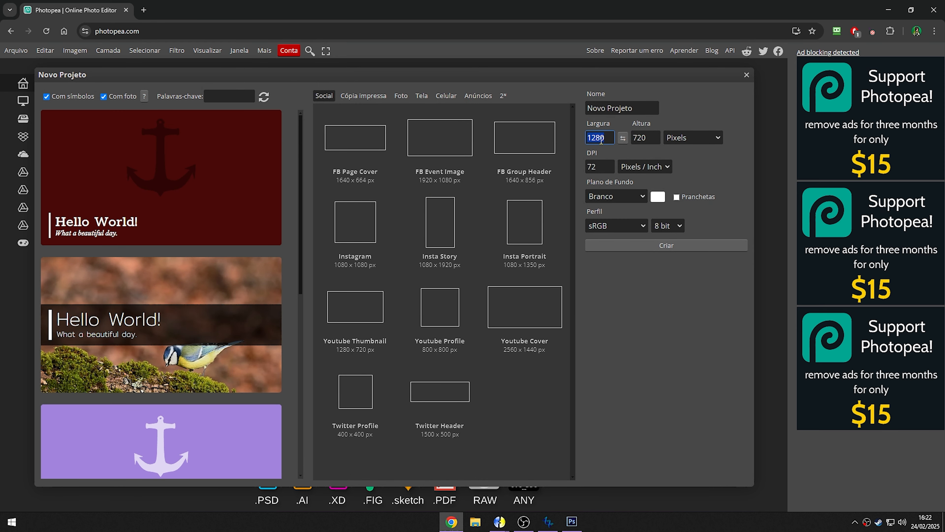
text(1)
key(Tab)
text(14)
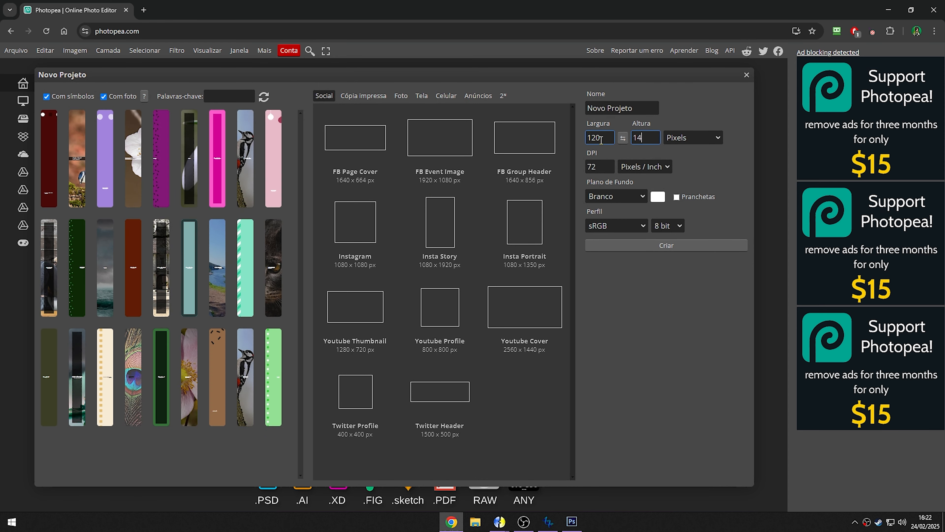
click(672, 250)
click(365, 317)
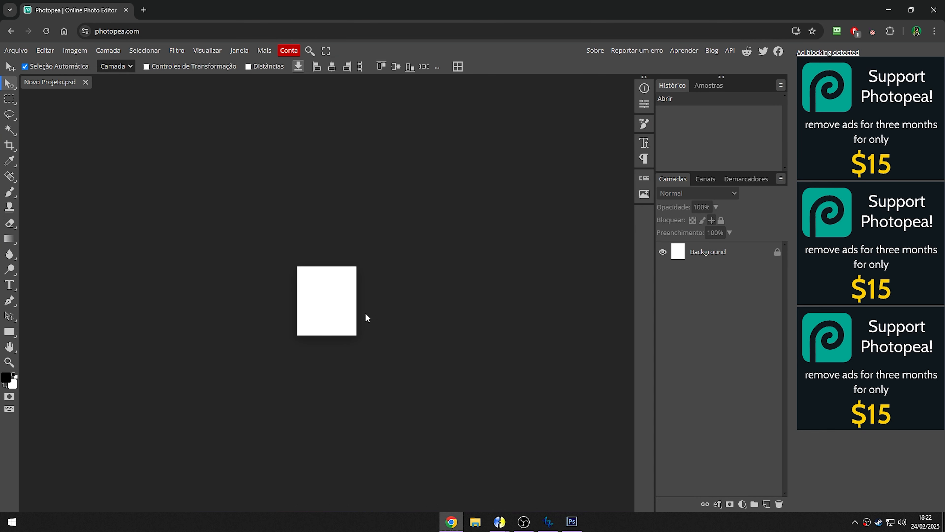
key(z)
click(328, 301)
click(321, 292)
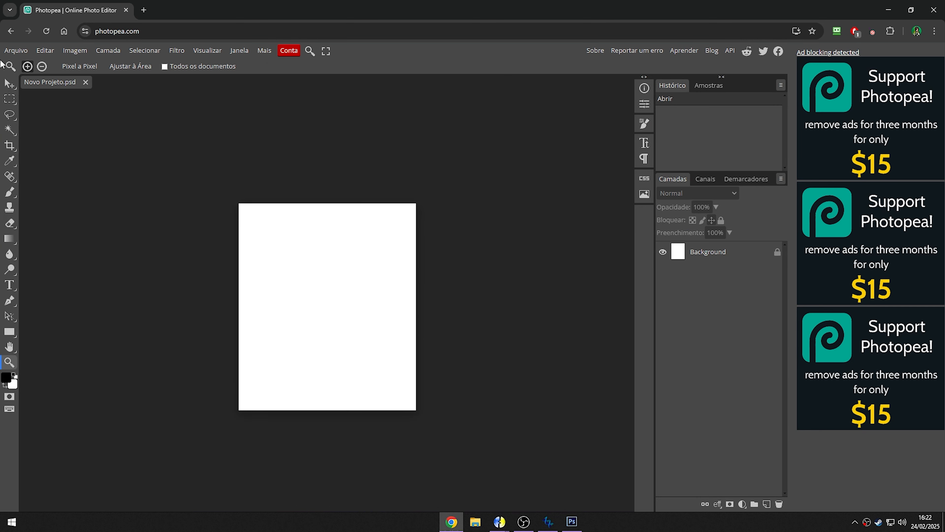
click(10, 84)
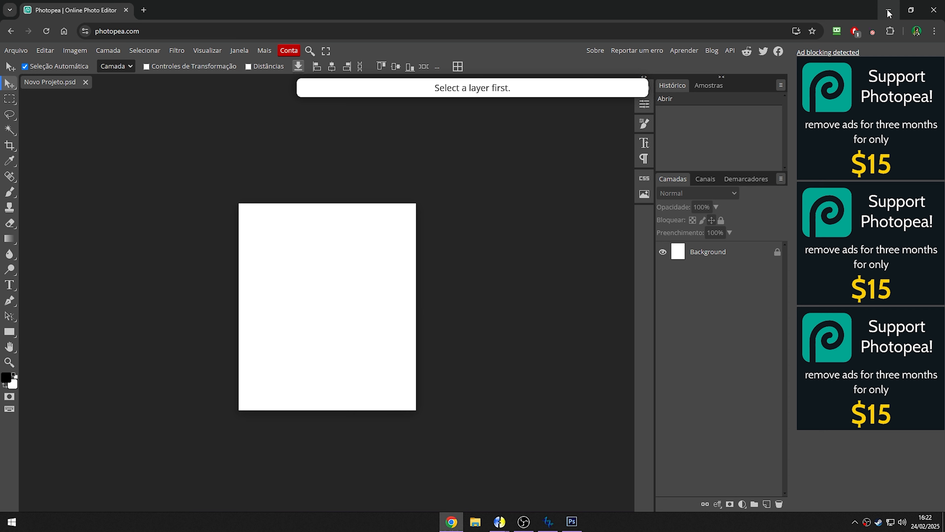
- Switch back to Photoshop and review the size, resolution, color mode and background settings for a new document
click(571, 522)
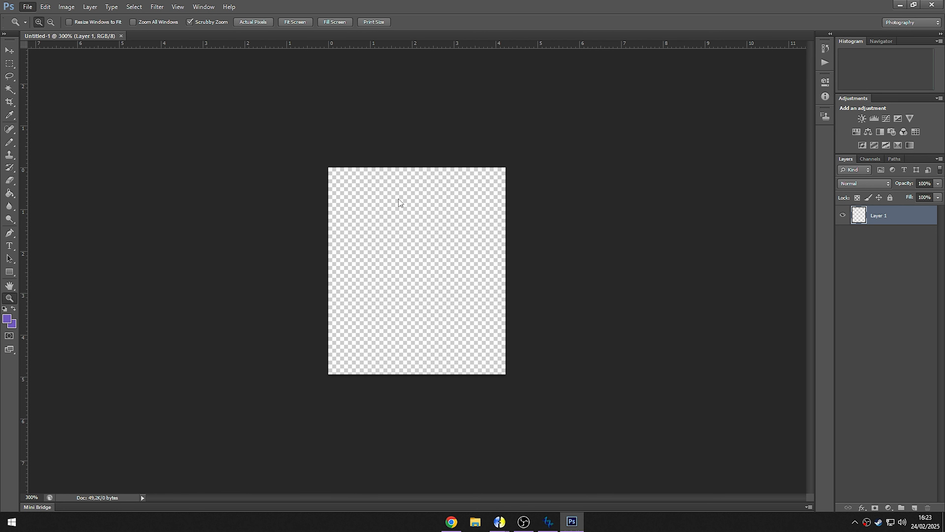
key(ctrl+n)
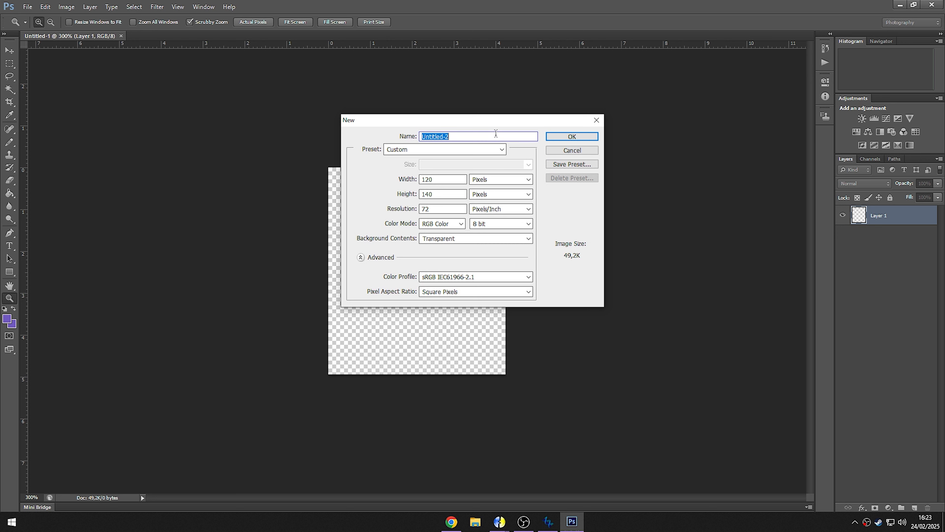
key(Tab)
key(Tab)
key(shift+Tab)
key(shift+Tab)
key(Tab)
click(581, 136)
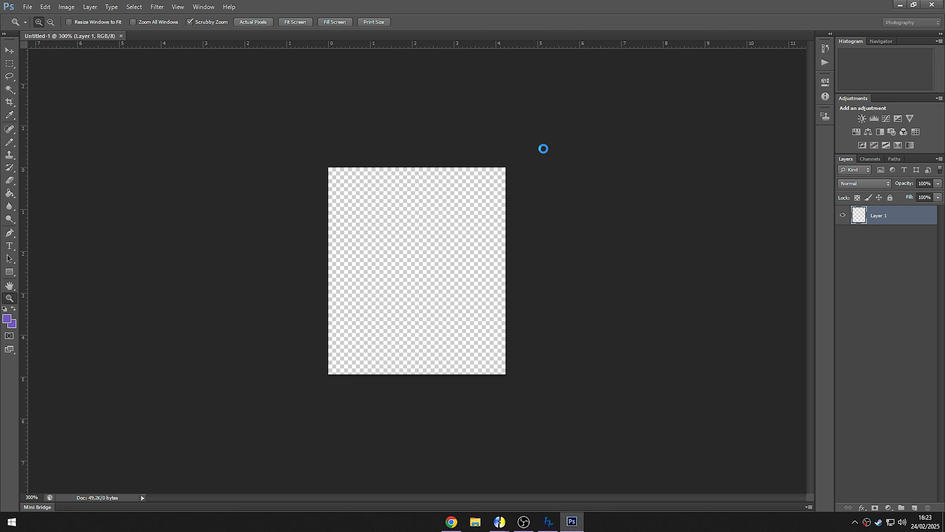
click(228, 35)
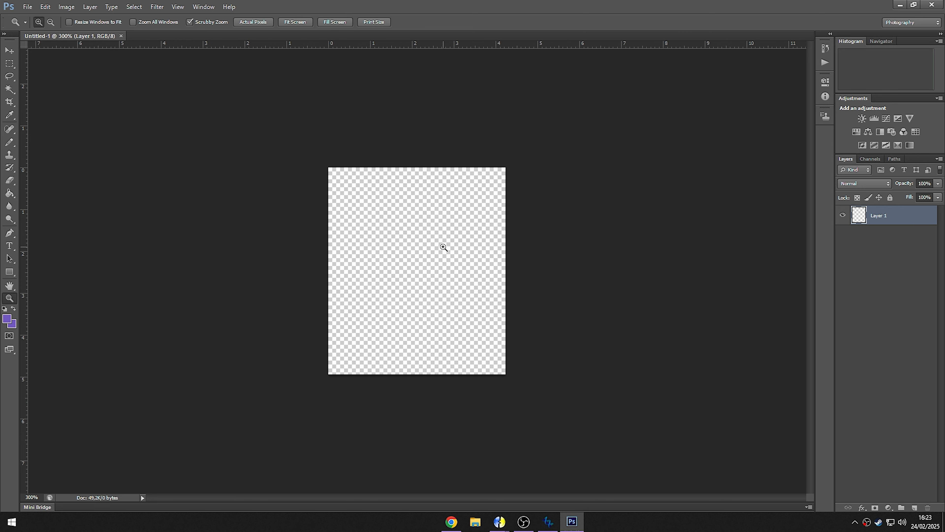
- Open the GokuSSB render from the _done folder alongside the blank portrait document
click(443, 247)
click(10, 50)
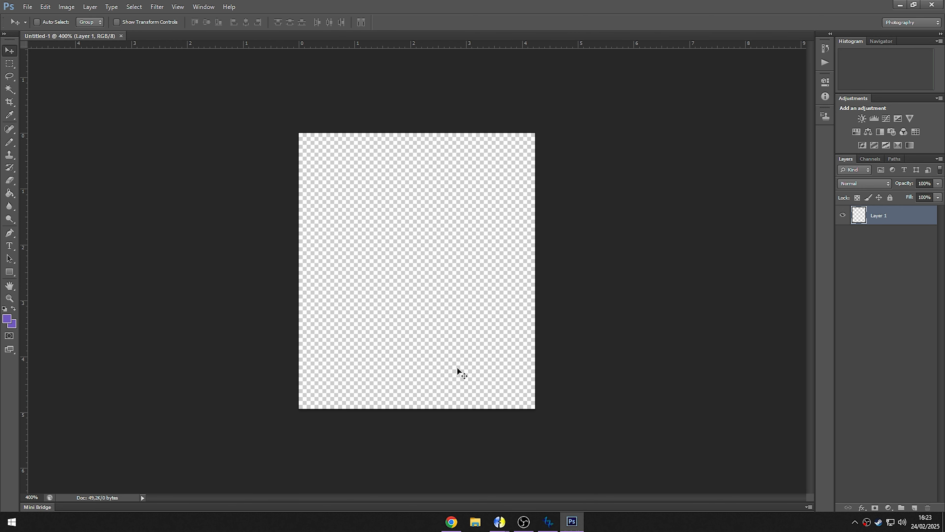
key(ctrl+minus)
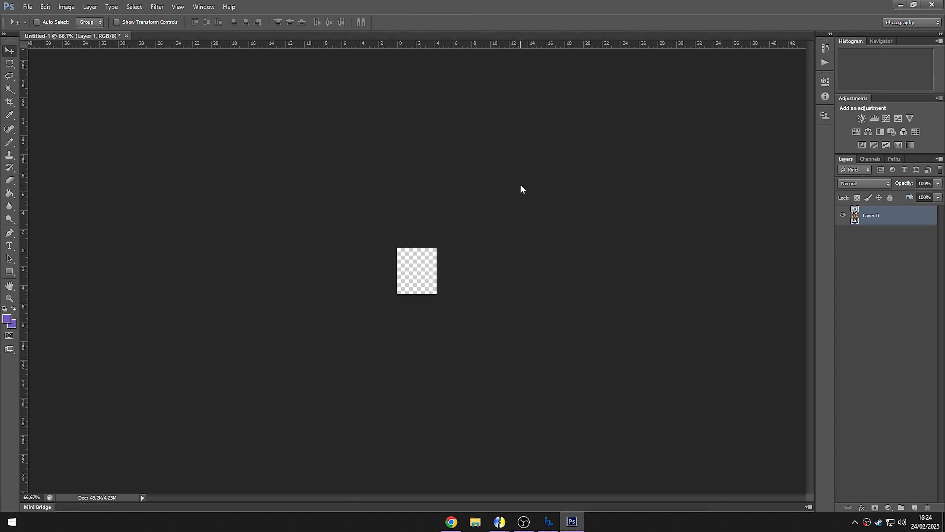
key(ctrl+o)
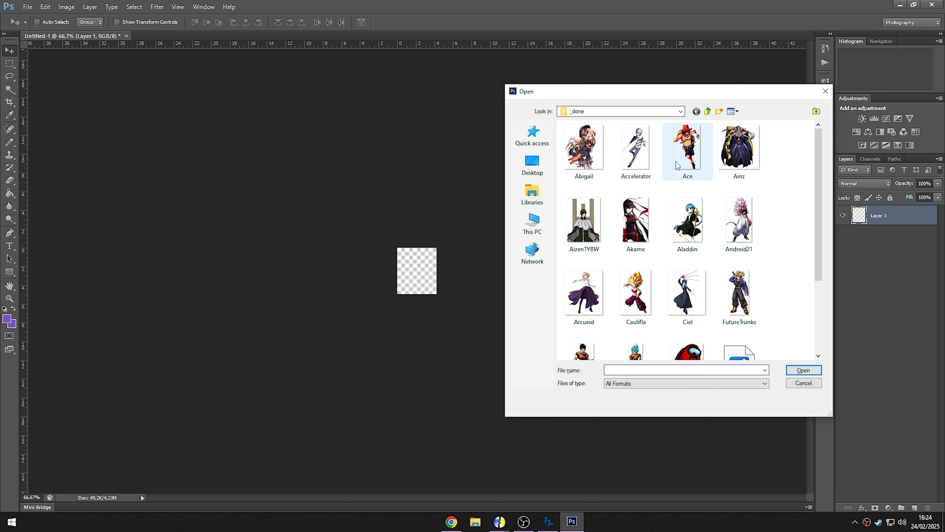
click(635, 219)
scroll(706, 291, down, 3)
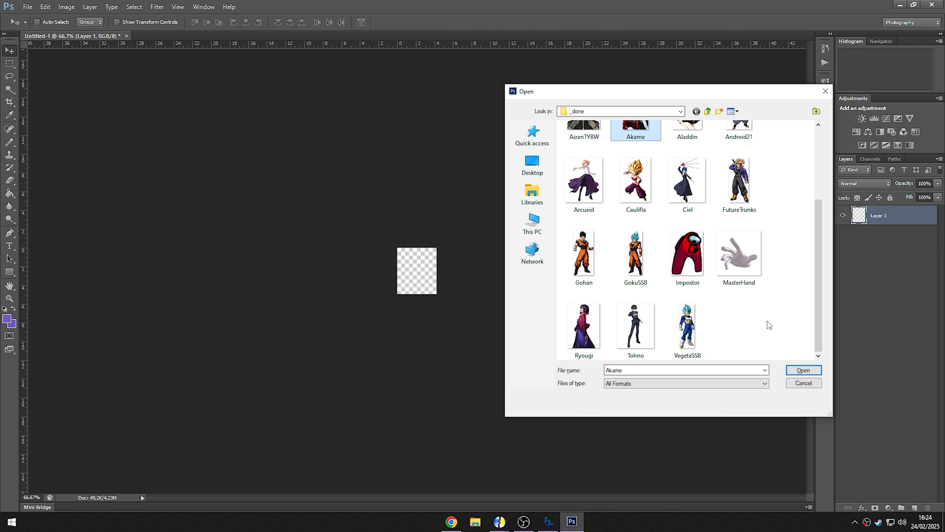
scroll(797, 337, up, 1)
key(Down)
key(Down)
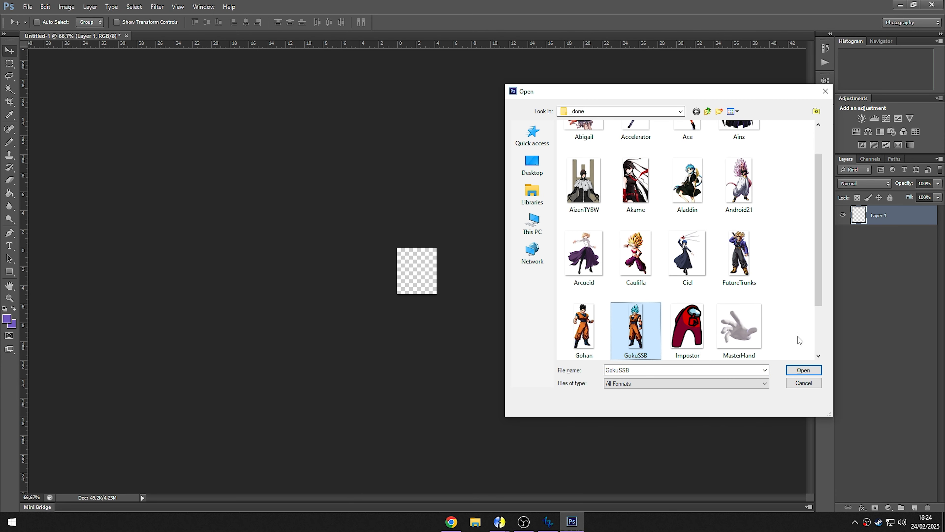
double_click(636, 257)
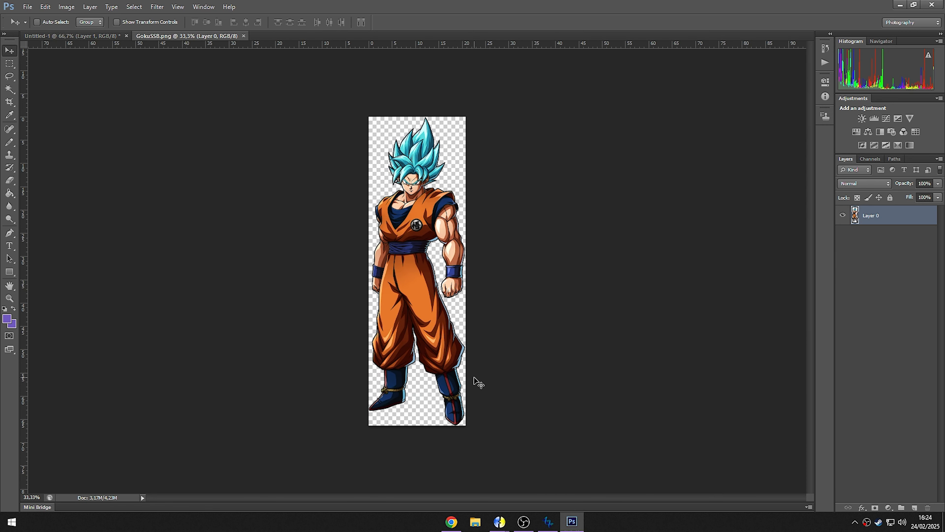
- Examine the head and upper body of the GokuSSB render up close, ending at 100% zoom with the Move tool active
key(z)
click(403, 174)
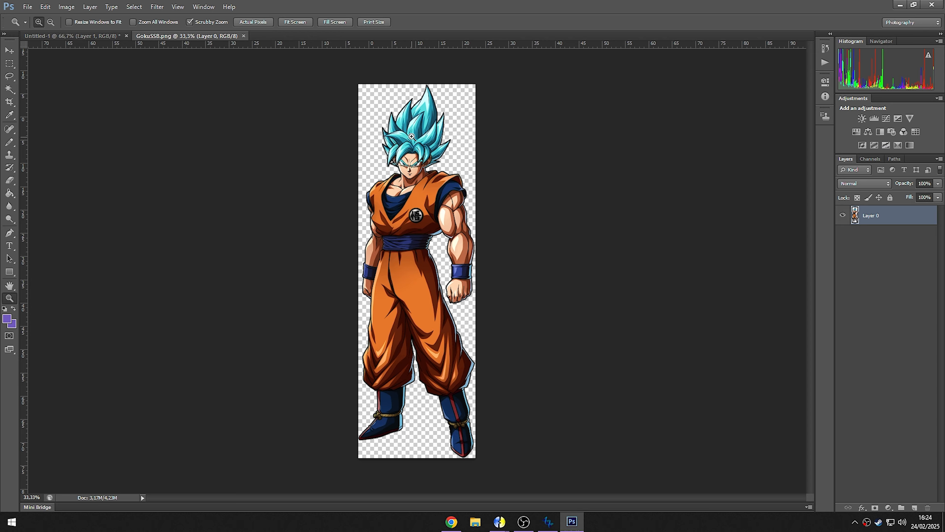
click(397, 218)
click(396, 218)
key(v)
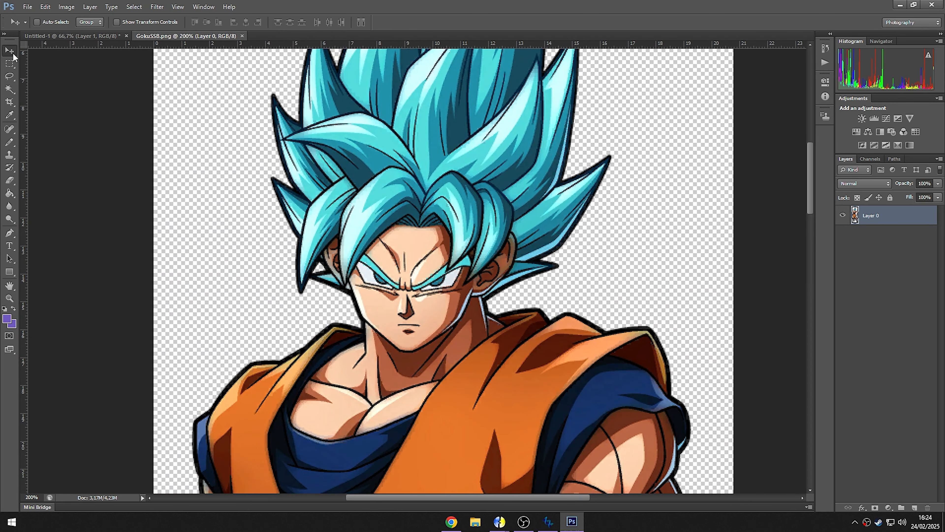
scroll(645, 290, up, 2)
key(ctrl+minus)
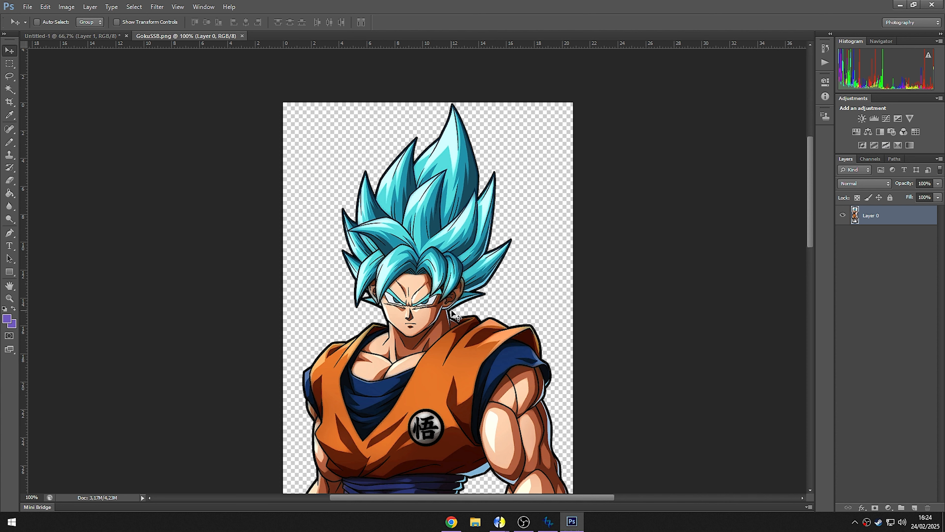
- Add a new layer filled with purple and place it beneath the Goku render layer
drag(462, 339, 451, 298)
key(ctrl+z)
click(914, 508)
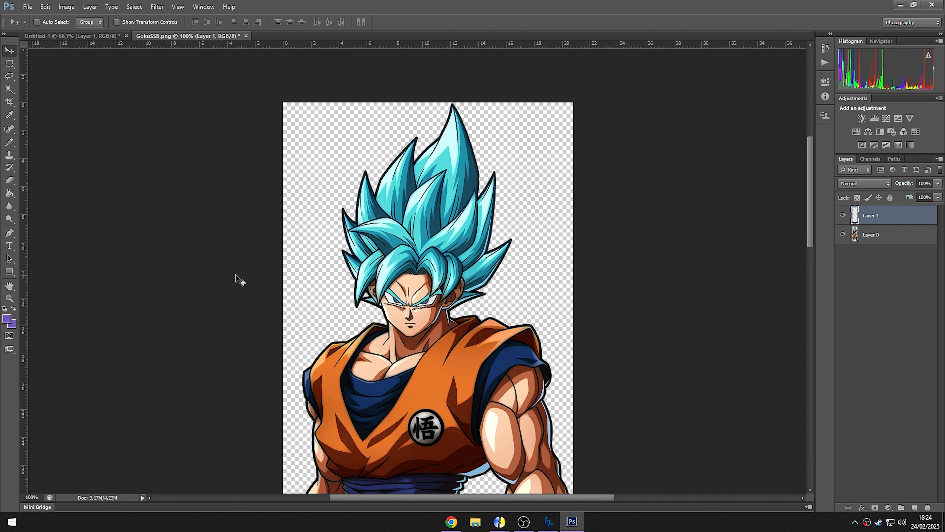
key(g)
click(503, 250)
drag(854, 215, 855, 237)
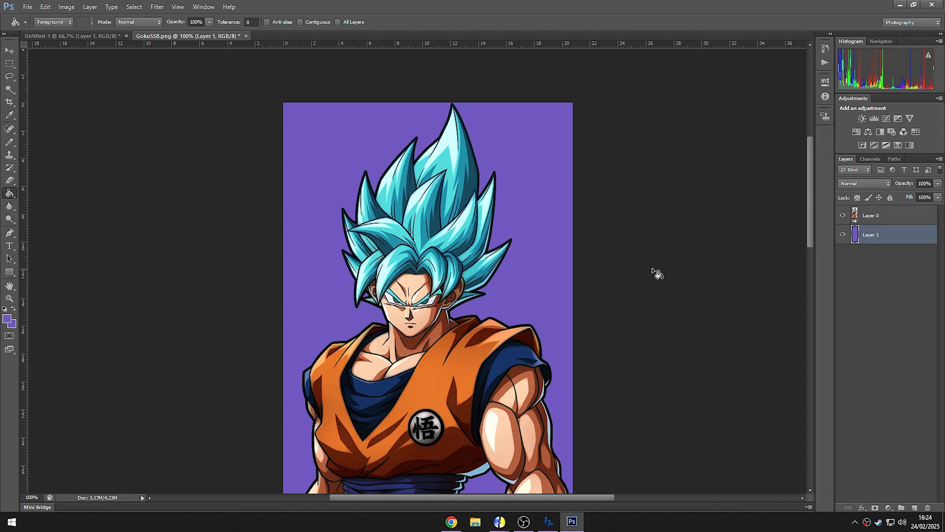
- Check the render's edges against the purple background, and delete the purple layer
click(9, 52)
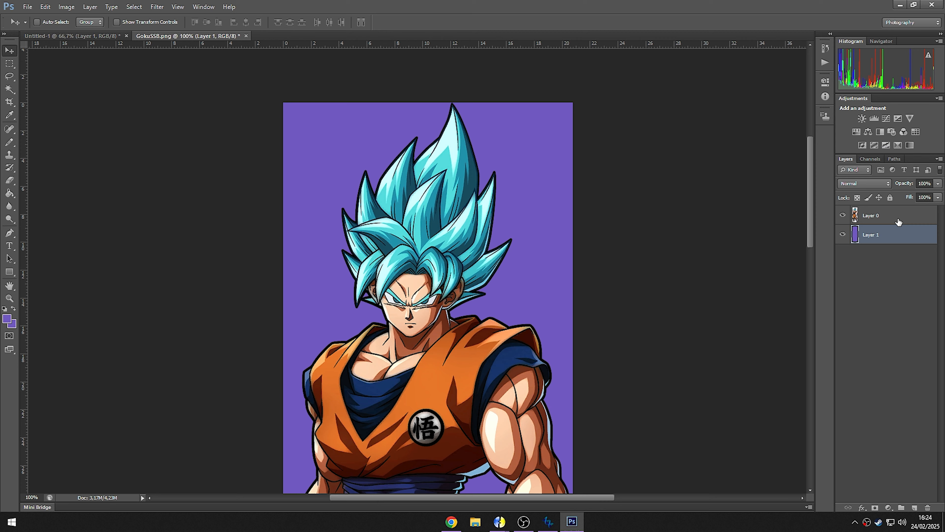
click(871, 215)
mouse_move(349, 352)
mouse_down()
mouse_move(350, 329)
mouse_move(360, 323)
mouse_move(371, 338)
mouse_move(470, 285)
mouse_move(447, 314)
mouse_move(485, 384)
mouse_move(483, 291)
mouse_move(494, 350)
mouse_move(491, 360)
mouse_move(485, 249)
mouse_move(521, 201)
mouse_move(476, 253)
mouse_move(466, 288)
mouse_up()
scroll(466, 288, up, 2)
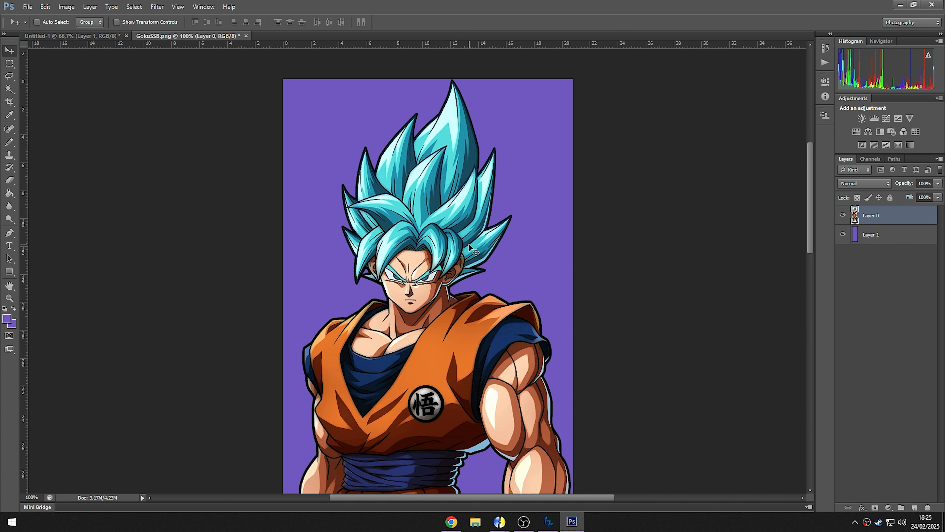
click(896, 236)
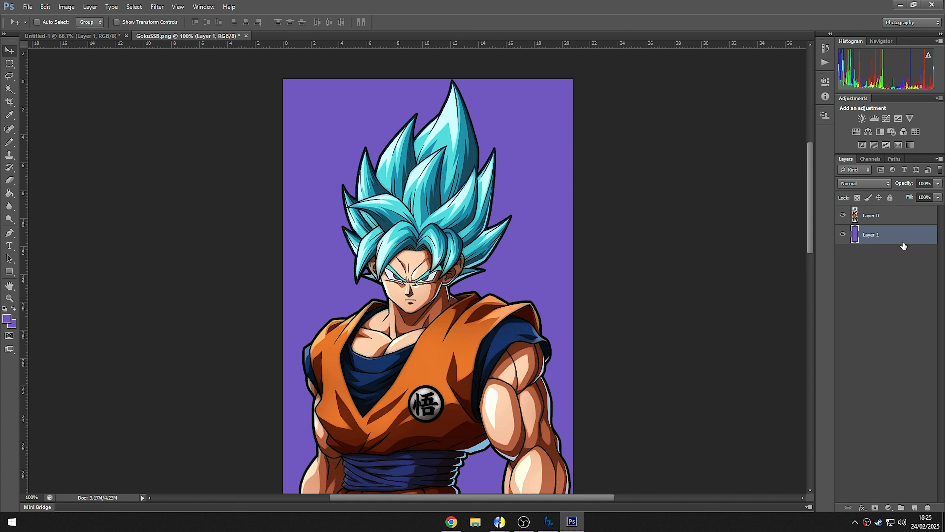
key(Delete)
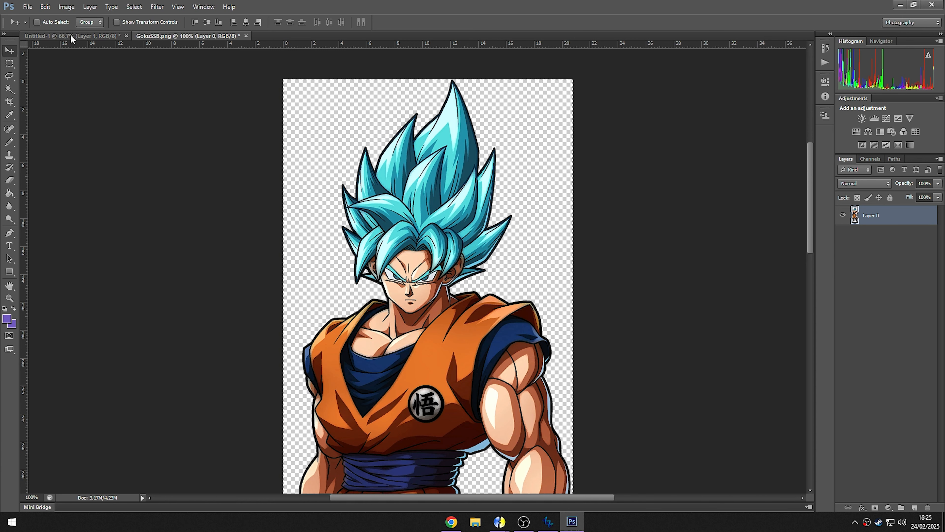
- Select the entire canvas of the Goku render and copy it
key(ctrl+a)
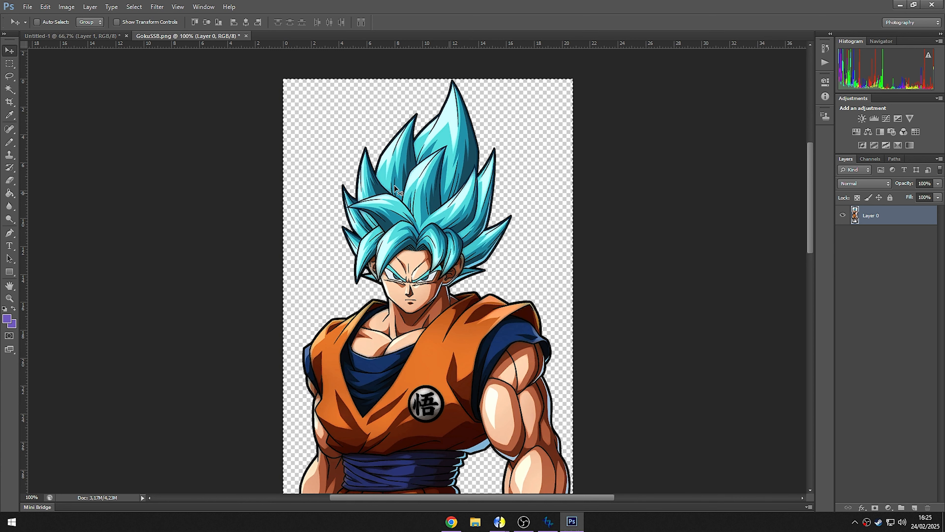
key(m)
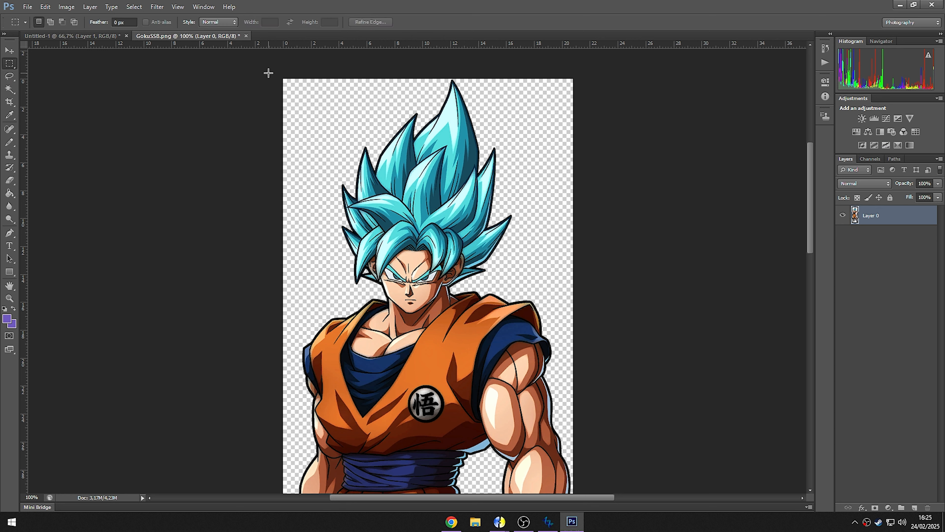
click(9, 51)
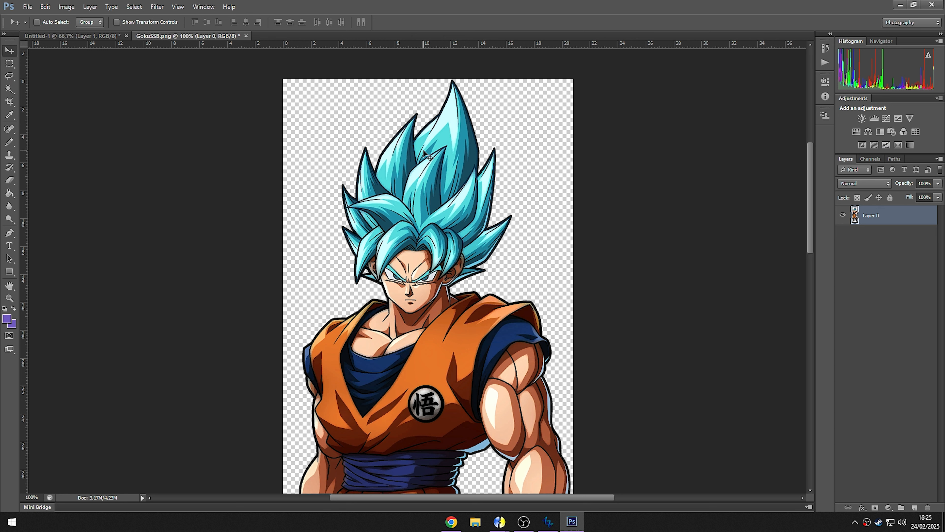
key(ctrl+a)
scroll(496, 325, down, 3)
scroll(497, 325, down, 4)
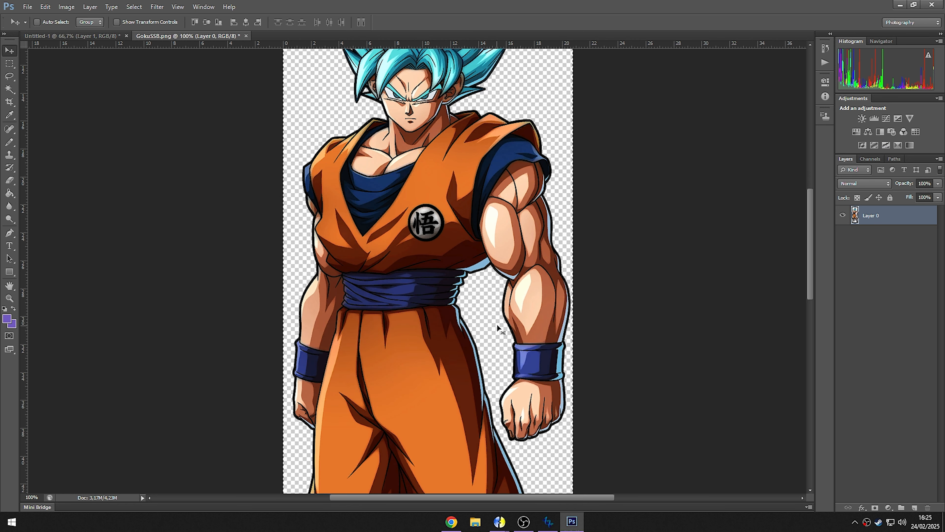
- Paste the render into the Untitled-1 portrait document and position it with Goku's face on the canvas
click(58, 37)
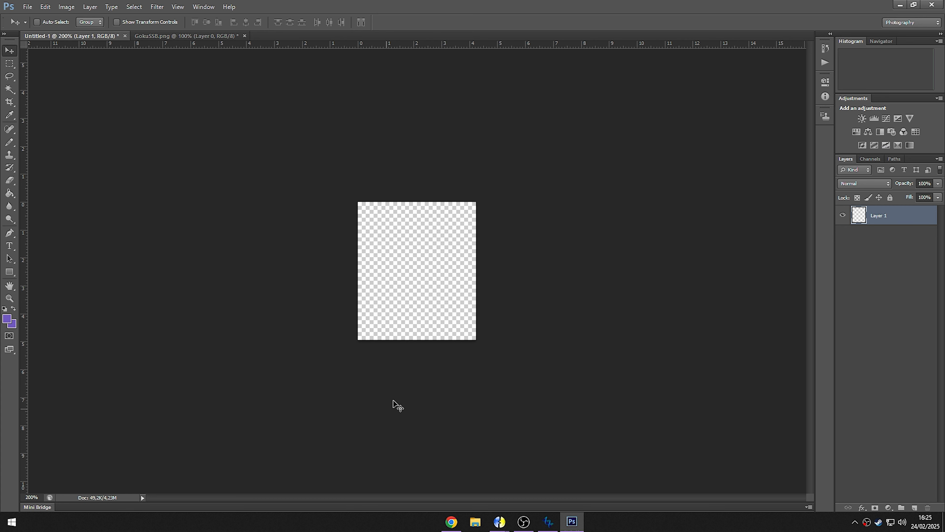
key(ctrl+shift+alt+n)
drag(545, 341, 369, 271)
mouse_move(441, 256)
mouse_down()
mouse_move(410, 254)
mouse_move(420, 262)
mouse_move(449, 238)
mouse_move(446, 246)
mouse_up()
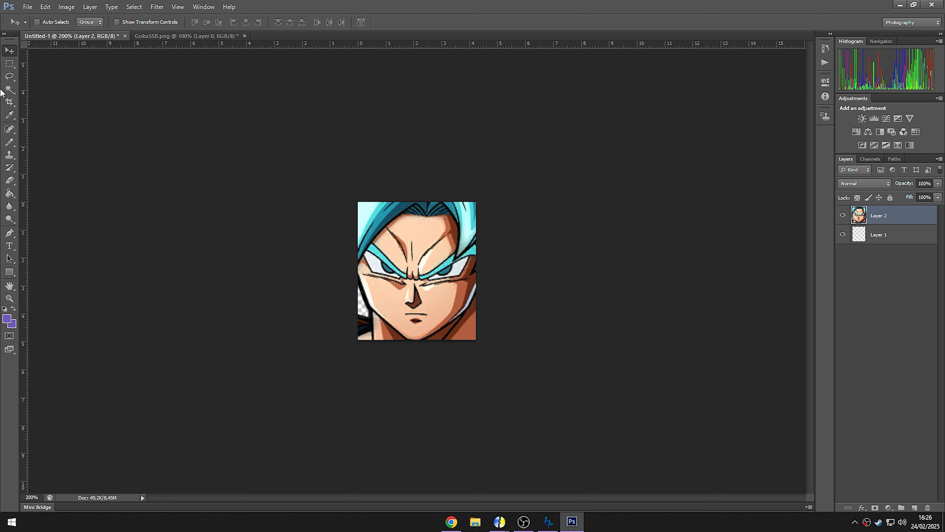
click(9, 64)
click(9, 51)
drag(401, 283, 413, 280)
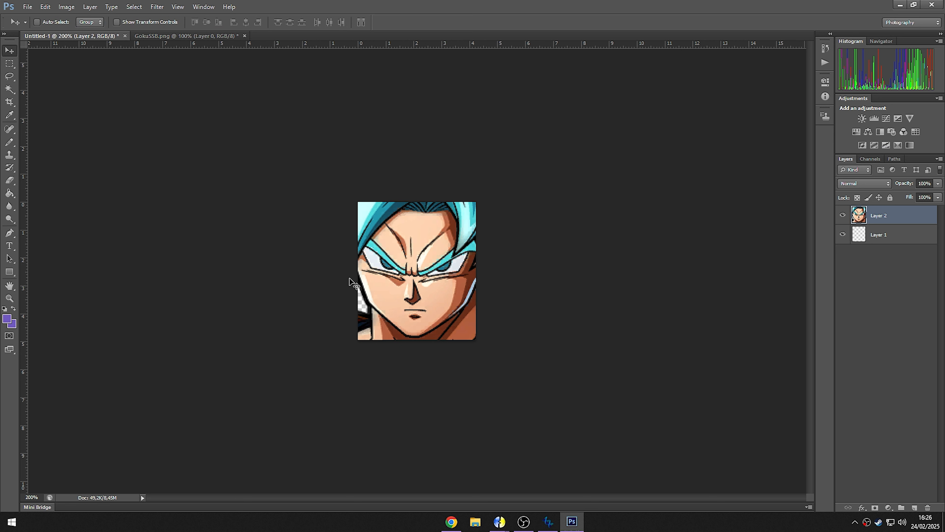
drag(408, 256, 399, 260)
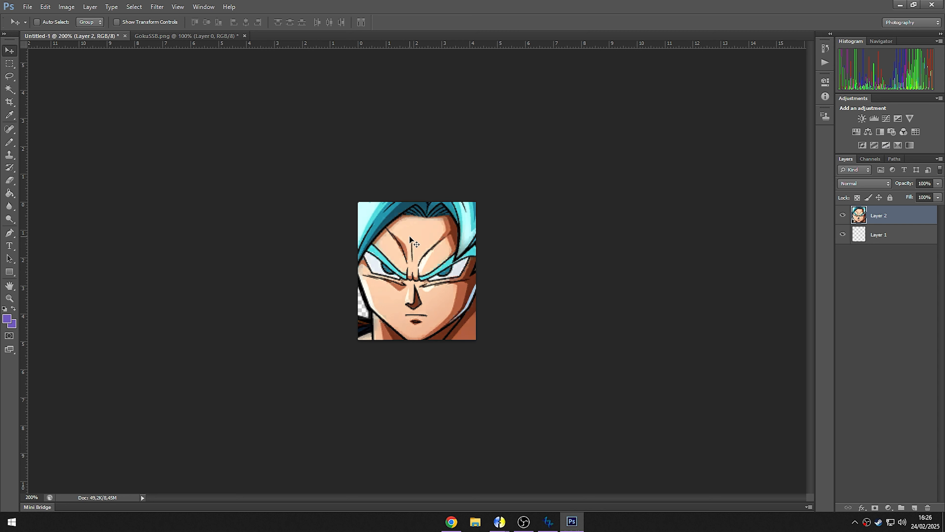
- Start a Free Transform on the pasted render with Bicubic Automatic interpolation and linked width and height
key(ctrl+plus)
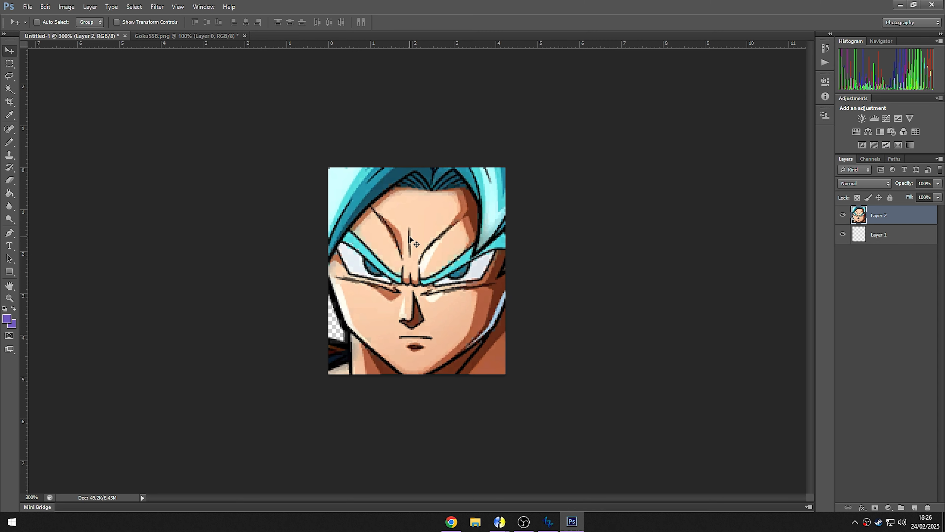
key(ctrl+minus)
key(ctrl+minus)
key(ctrl+t)
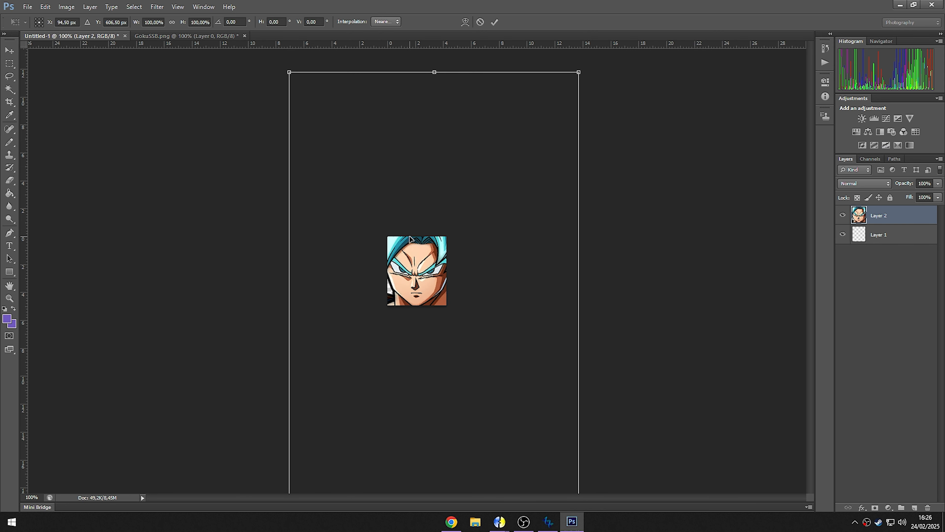
click(388, 22)
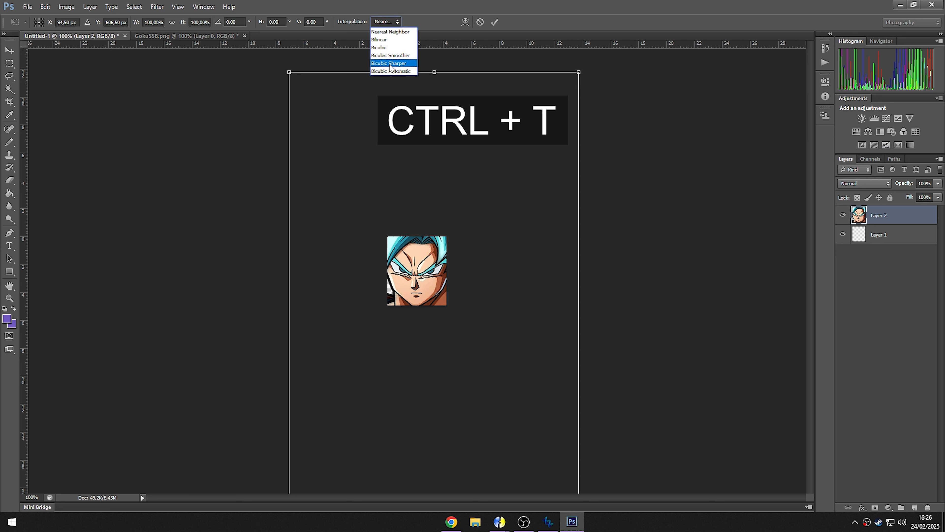
click(403, 71)
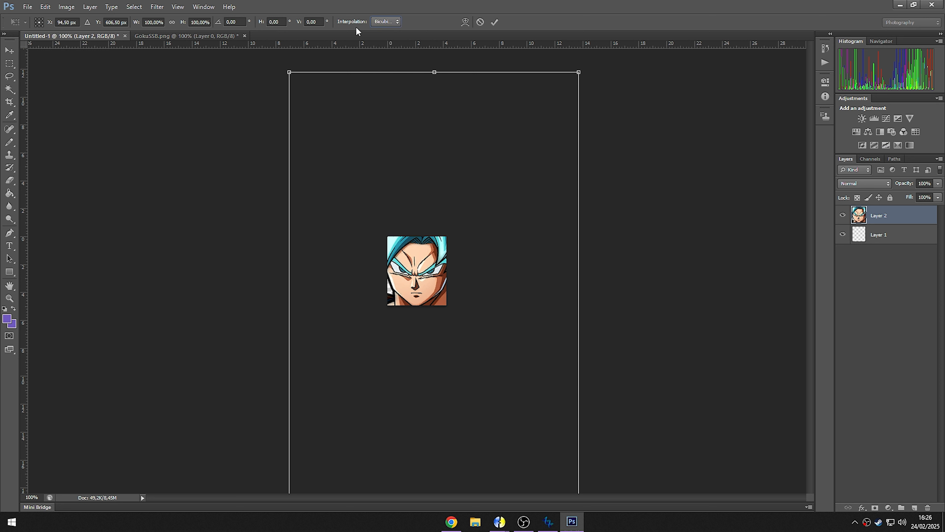
click(174, 21)
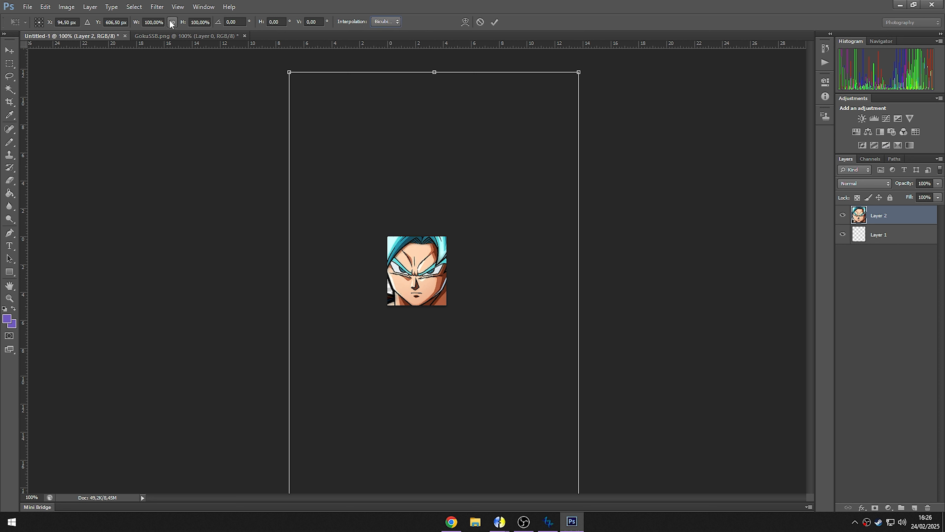
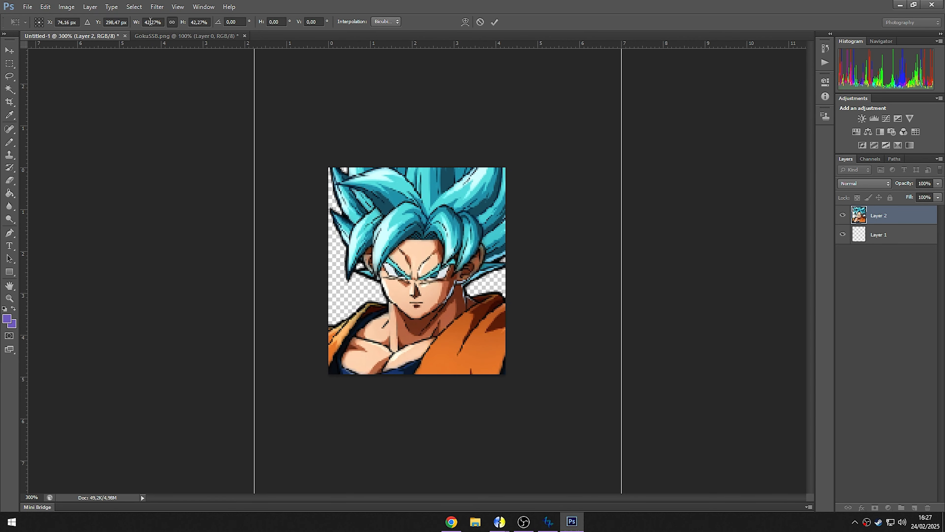
- Scale the pasted render to 42% and reposition it so the head and shoulders sit within the canvas
click(152, 22)
text(42)
key(Return)
drag(373, 228, 376, 232)
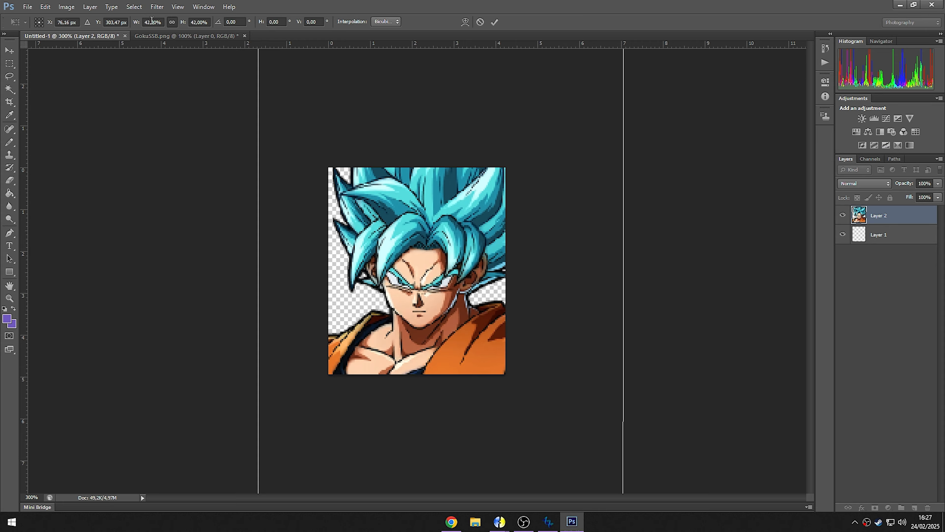
drag(424, 274, 439, 280)
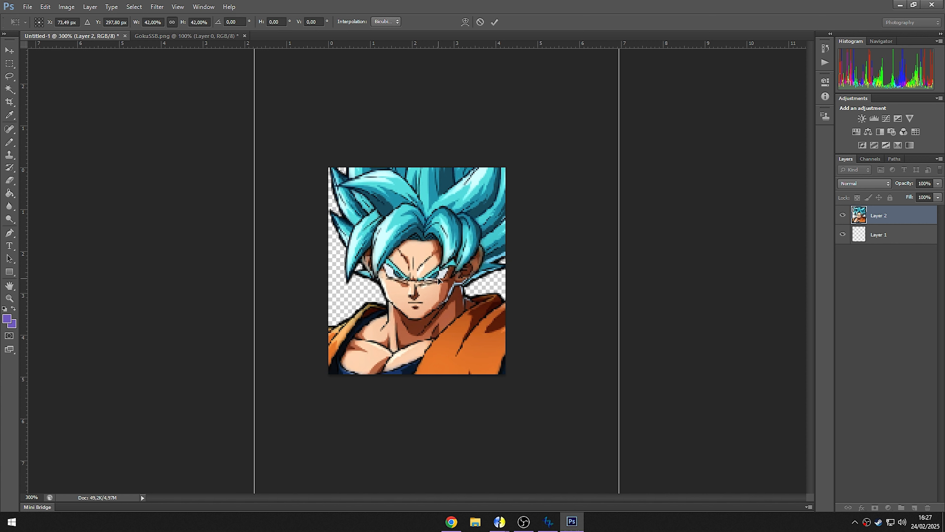
scroll(439, 280, up, 1)
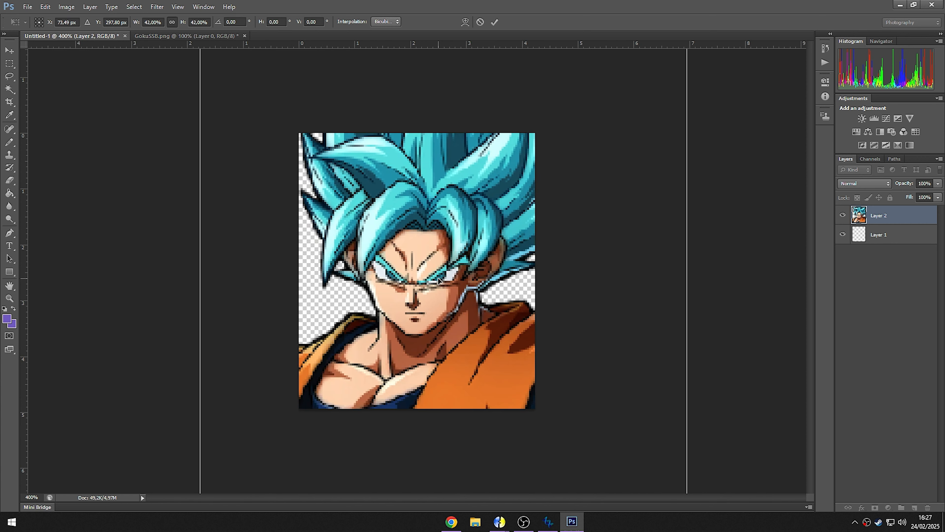
scroll(403, 267, down, 1)
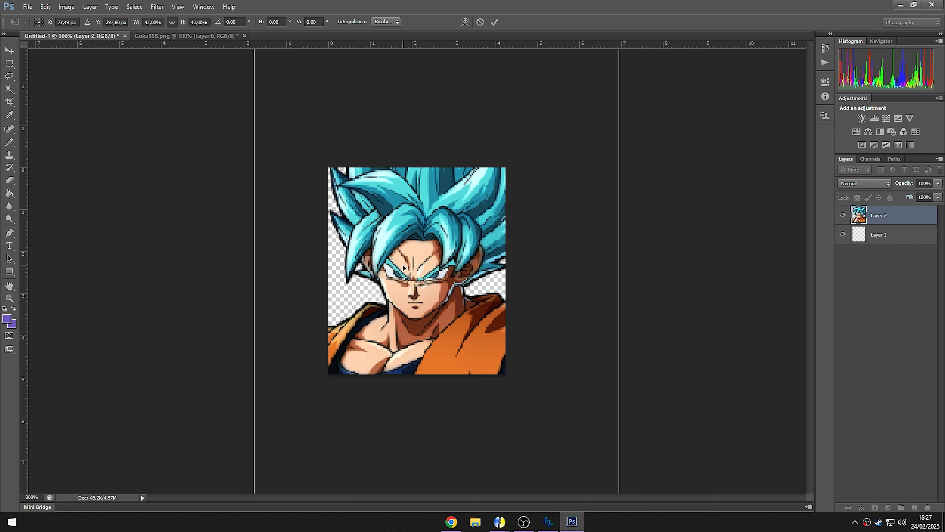
drag(397, 267, 401, 245)
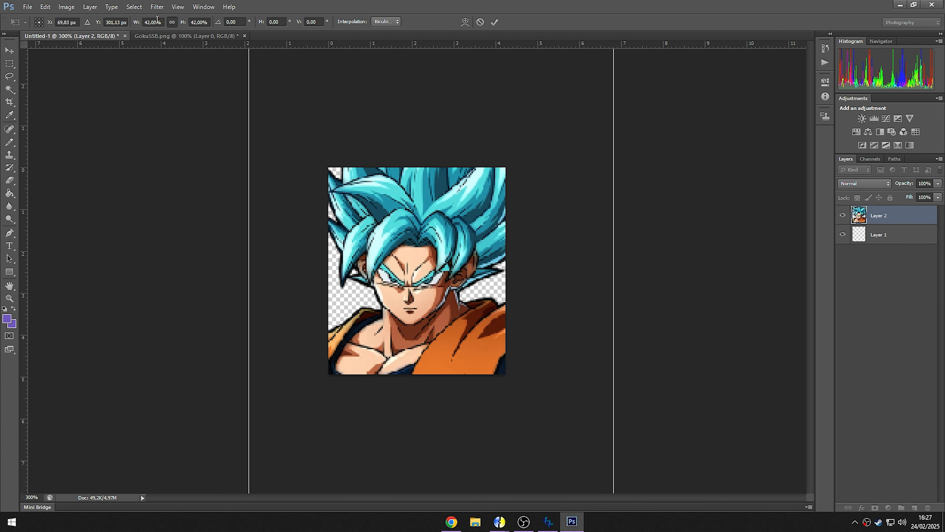
- Scale the pasted render to 45%, center the face on the canvas and apply the transform
click(158, 20)
text(45)
key(Return)
drag(465, 328, 411, 295)
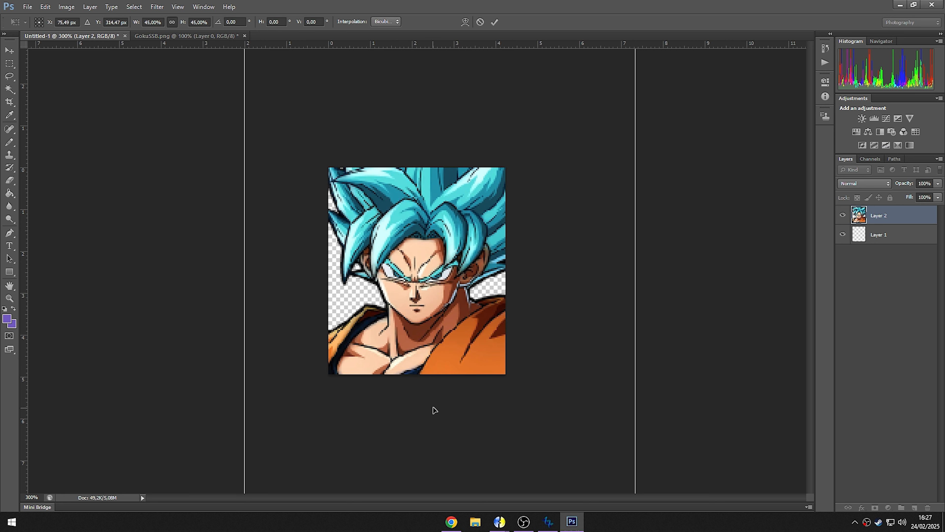
key(Return)
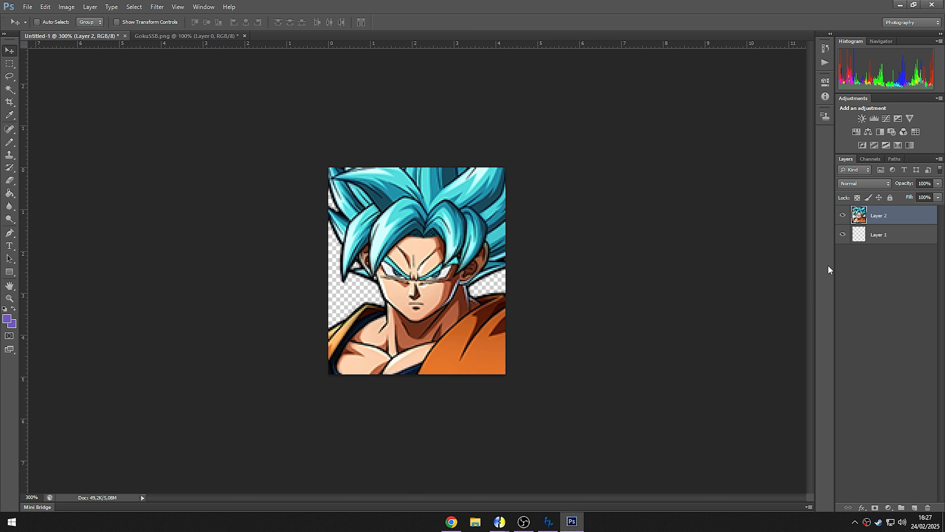
- Paste a second copy of the render, hide Layer 2 and start a proportional Free Transform with the copy moved over the canvas
key(ctrl+shift+alt+n)
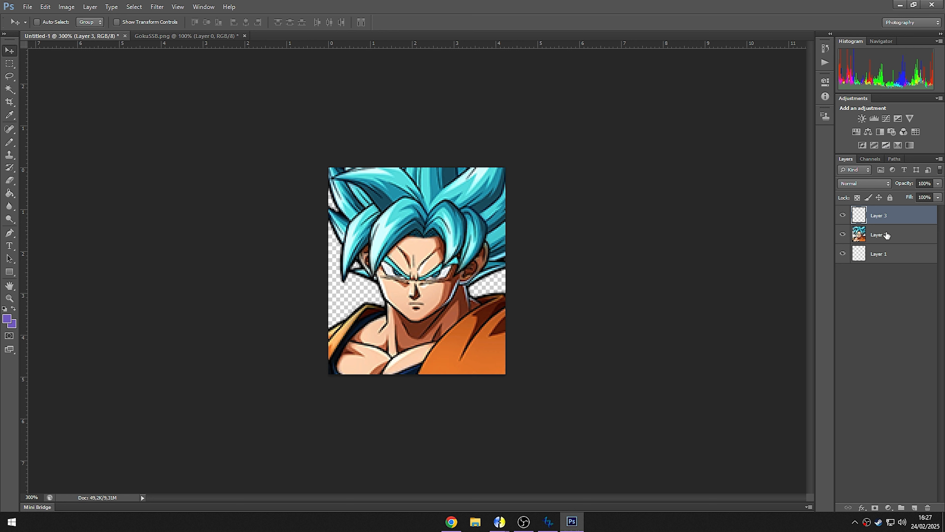
click(842, 234)
key(ctrl+t)
key(ctrl+minus)
key(ctrl+minus)
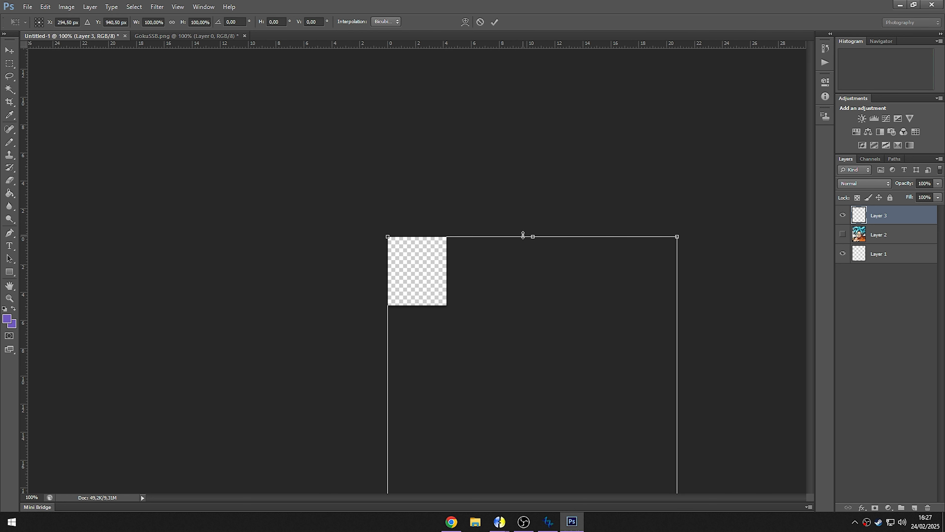
drag(491, 299, 382, 191)
click(172, 22)
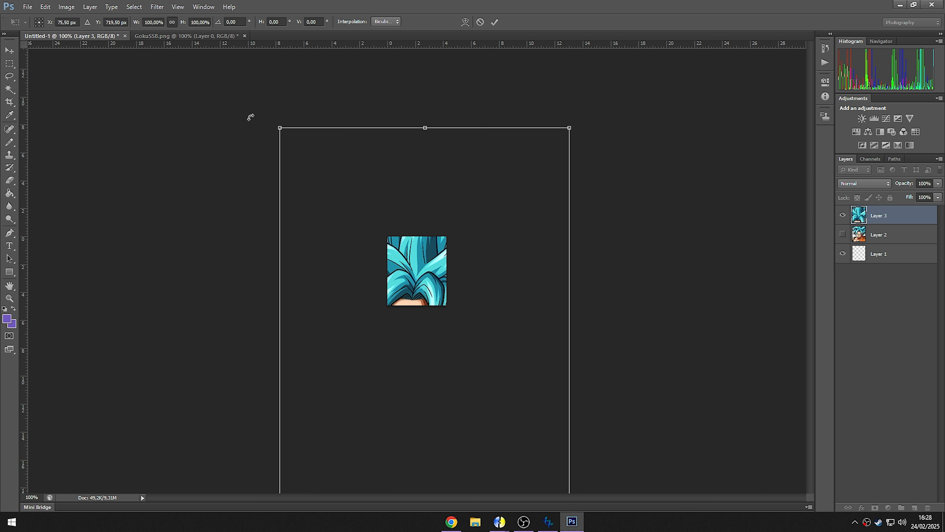
- Scale the second render copy to about 28%, frame the hair and upper body on the canvas, and apply the transform
drag(281, 128, 371, 124)
drag(295, 105, 378, 369)
drag(432, 409, 422, 259)
key(ctrl+plus)
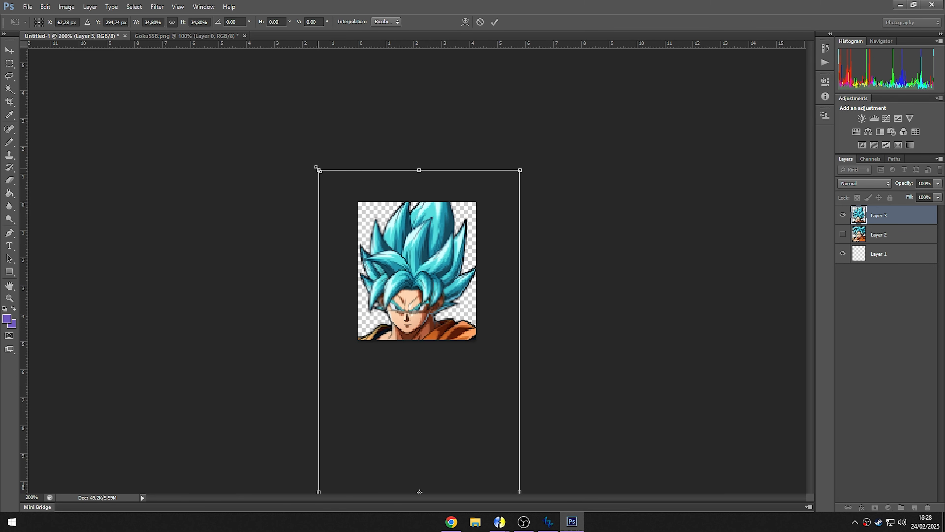
drag(317, 168, 342, 163)
key(ctrl+plus)
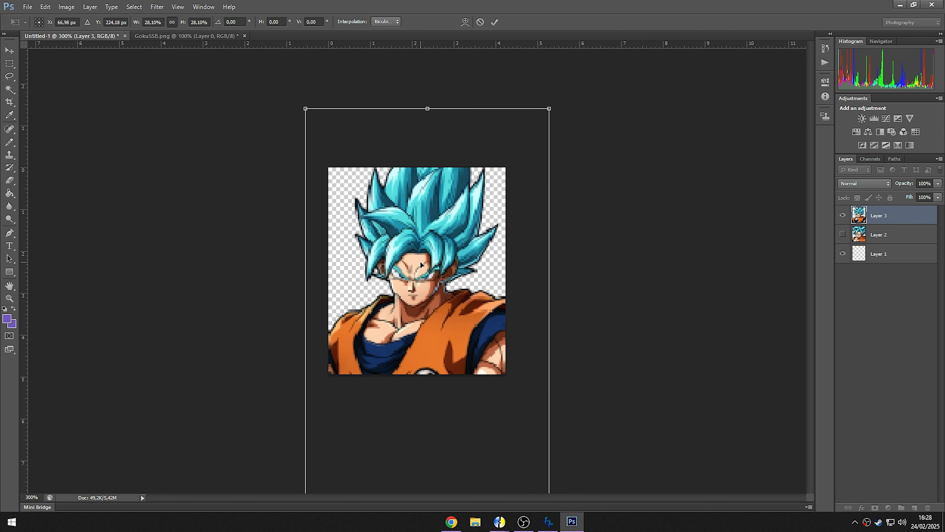
key(Return)
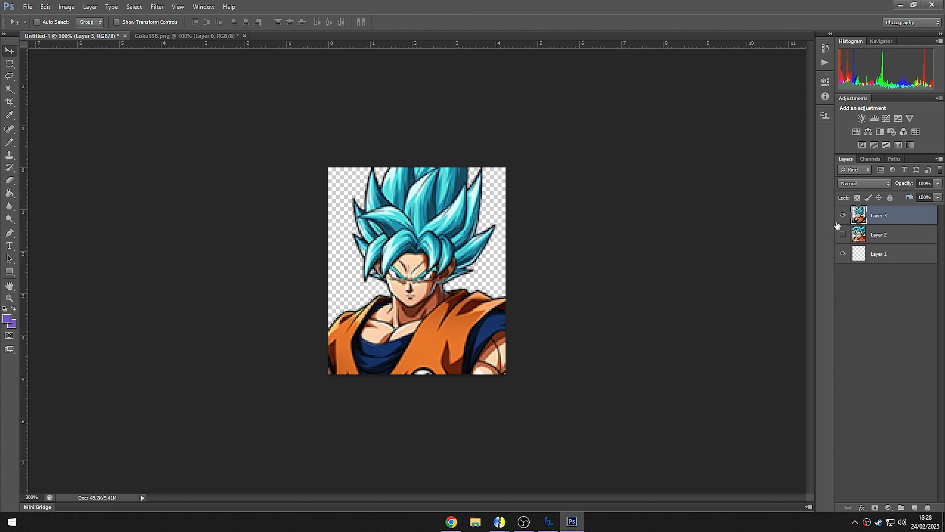
- Show Layer 2 and toggle Layer 3 to compare the two crops, leaving the wider Layer 3 crop hidden
click(842, 234)
click(841, 215)
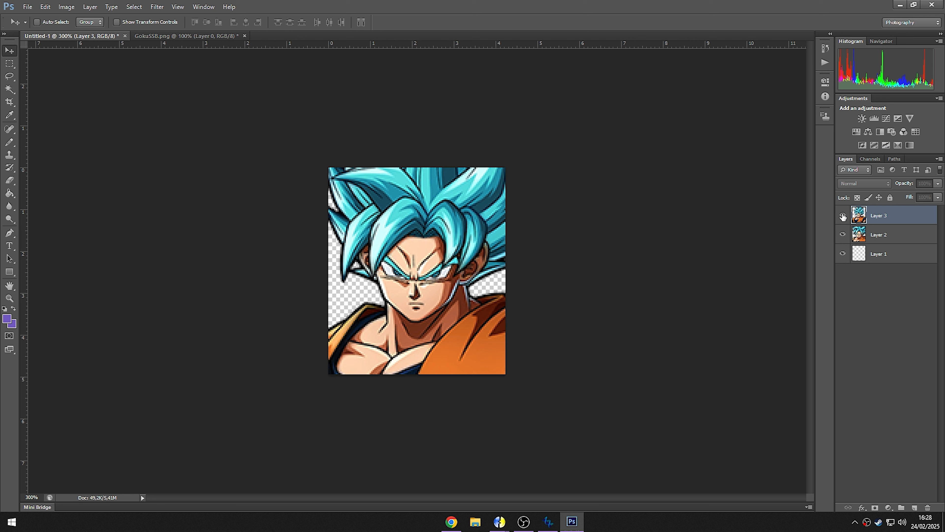
click(842, 215)
click(841, 215)
click(841, 215)
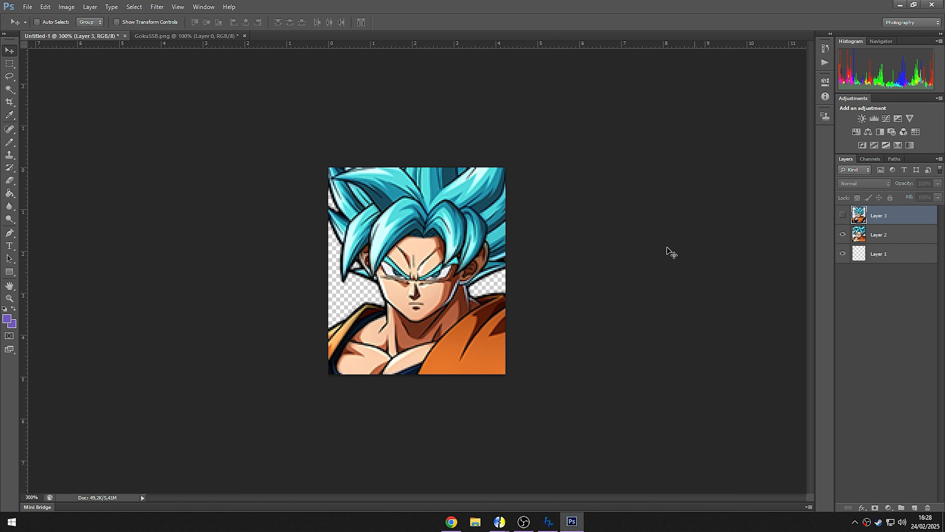
- Delete the hidden Layer 3 with the wider crop
key(Delete)
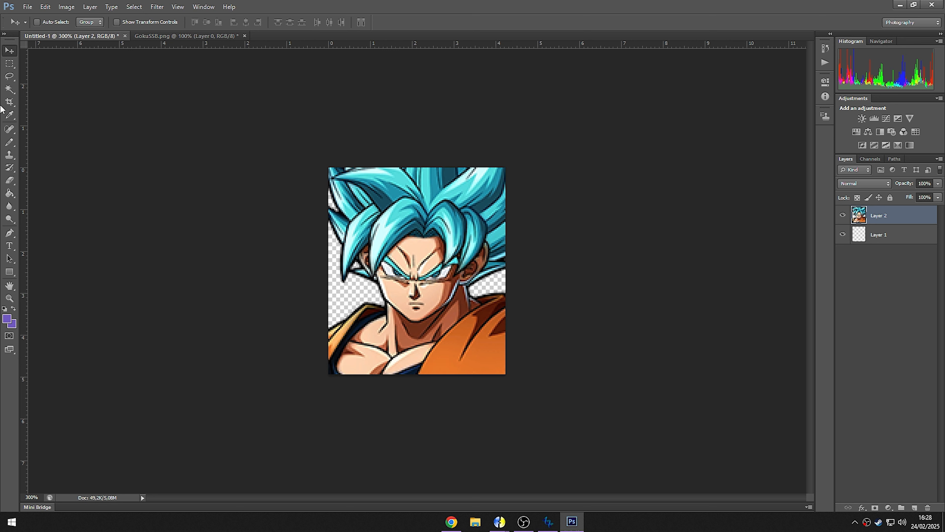
- Place a vertical guide through the middle of the face and a horizontal guide just below the eyes to check the framing
click(8, 64)
drag(290, 135, 551, 422)
click(10, 50)
drag(23, 87, 417, 190)
drag(399, 44, 461, 280)
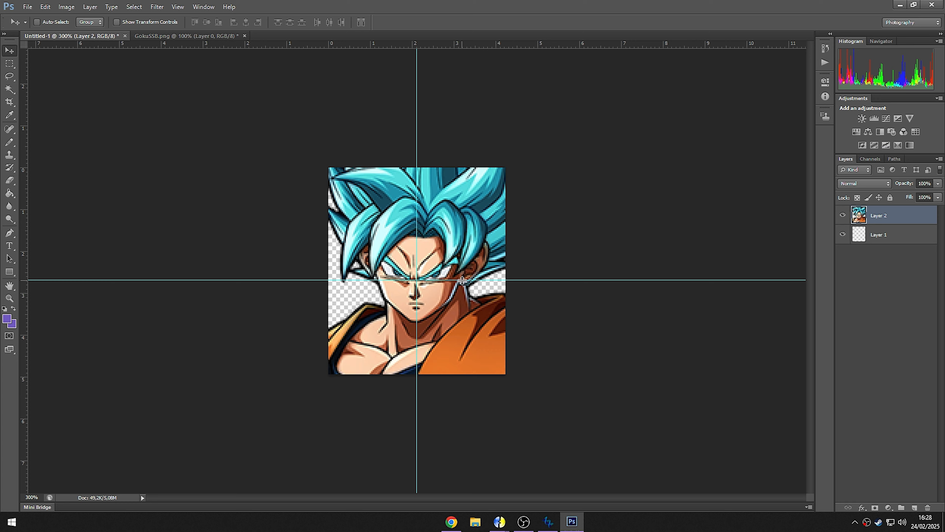
key(z)
click(424, 279)
click(10, 50)
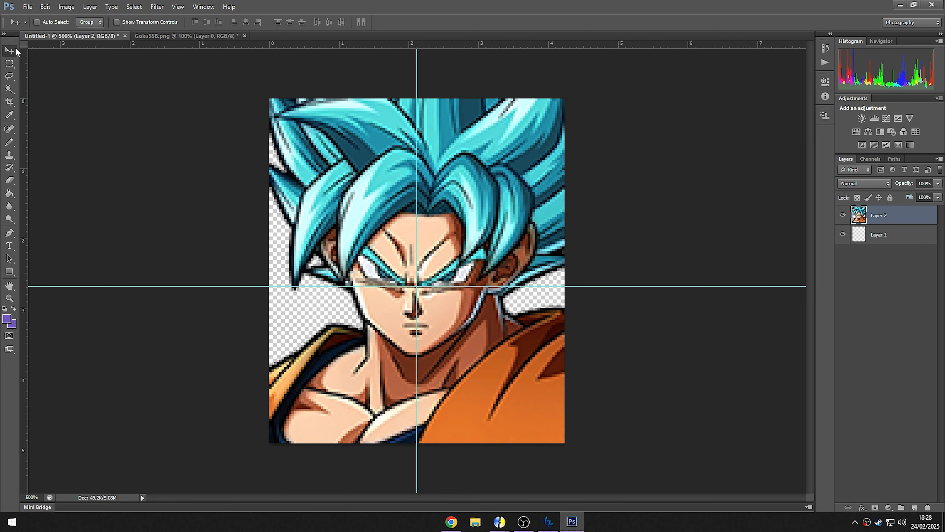
key(ctrl+minus)
key(ctrl+minus)
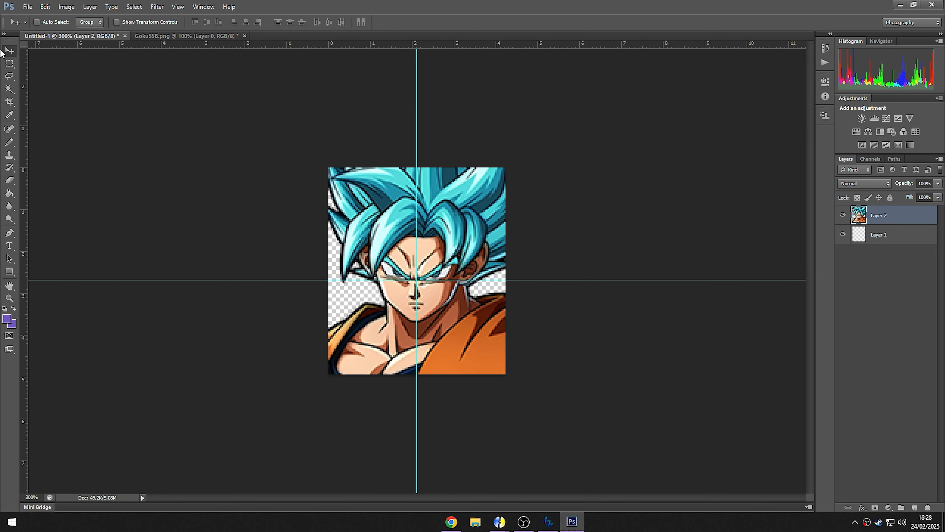
- Remove the vertical and horizontal guides from the canvas
mouse_move(417, 219)
mouse_down()
mouse_move(432, 244)
mouse_move(417, 219)
mouse_up()
drag(447, 248, 445, 247)
drag(459, 280, 416, 44)
drag(417, 82, 22, 86)
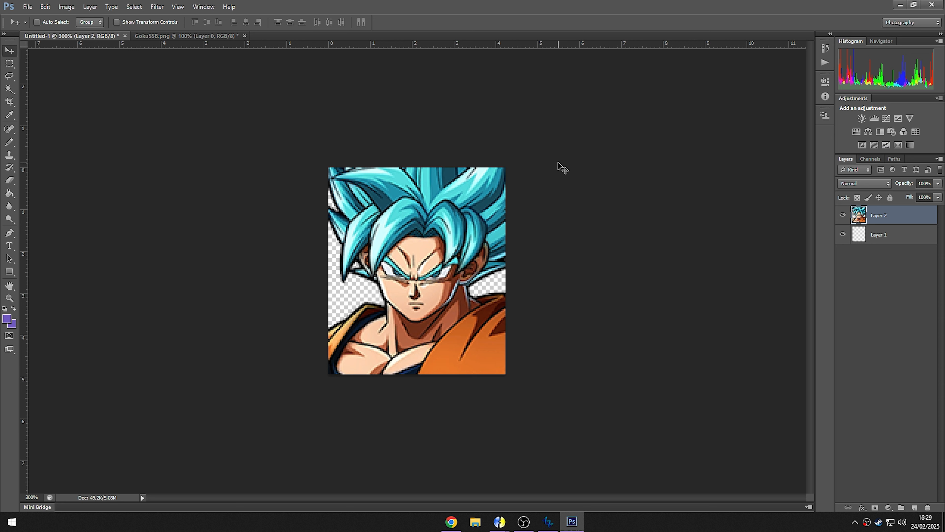
- Delete the empty Layer 1 and save the document on the Desktop in Photoshop format as portrait
click(877, 239)
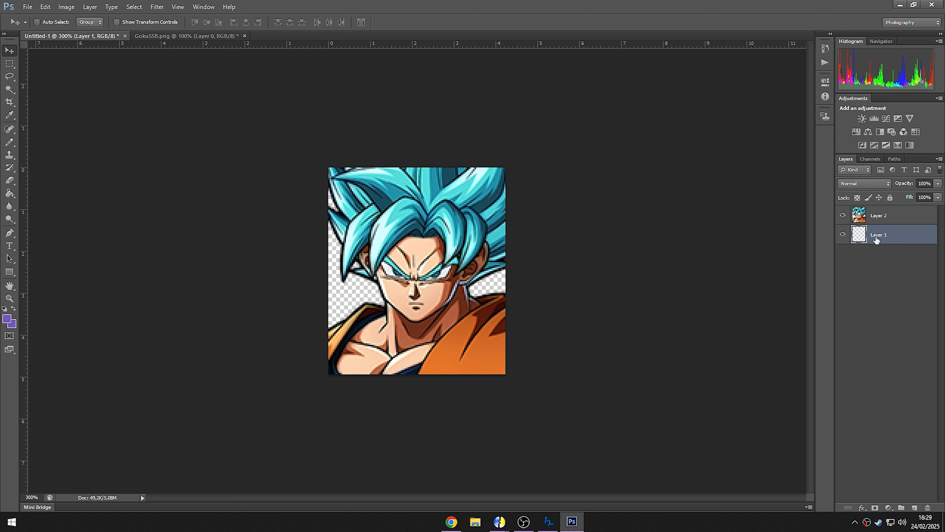
key(Delete)
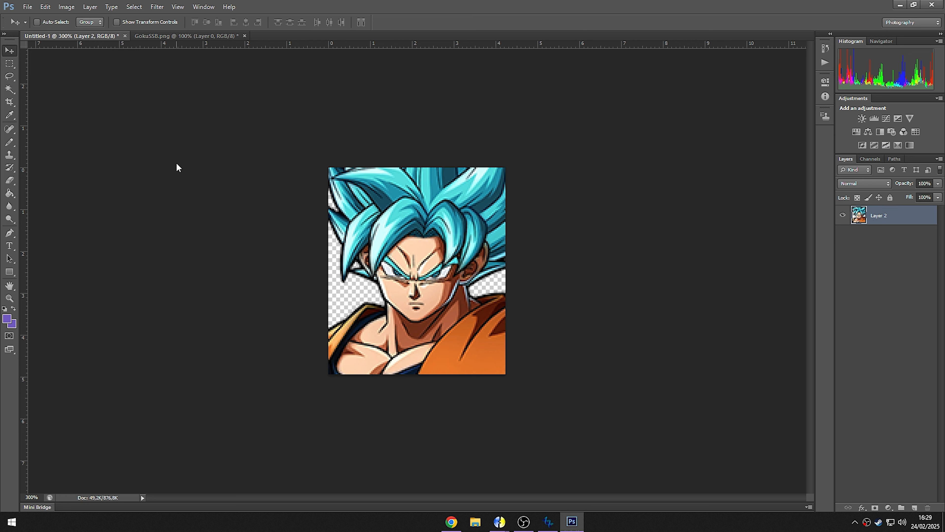
key(ctrl+s)
text(portrait)
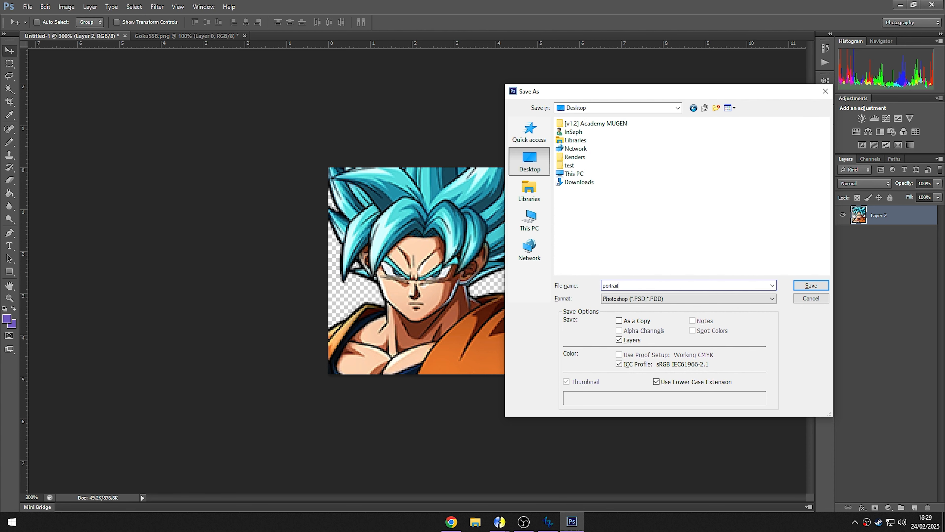
key(Return)
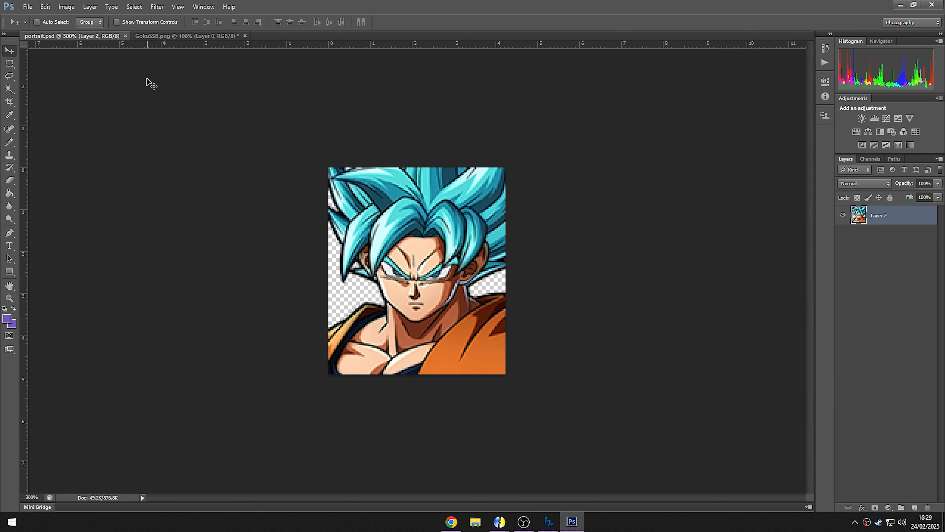
- Save a PNG copy on the Desktop as png-goku with Smallest / Slow compression and no interlacing
key(ctrl+shift+s)
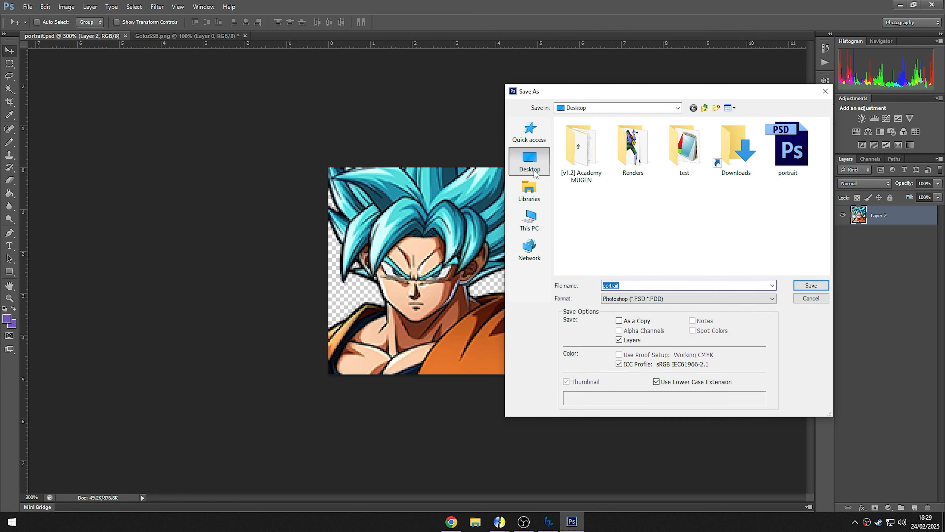
click(638, 298)
click(638, 297)
click(662, 284)
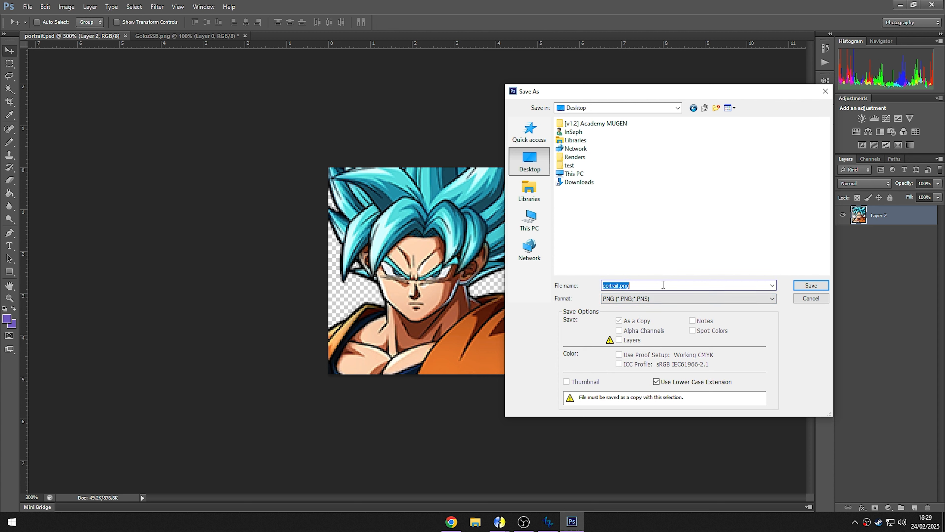
text(png-go)
key(Return)
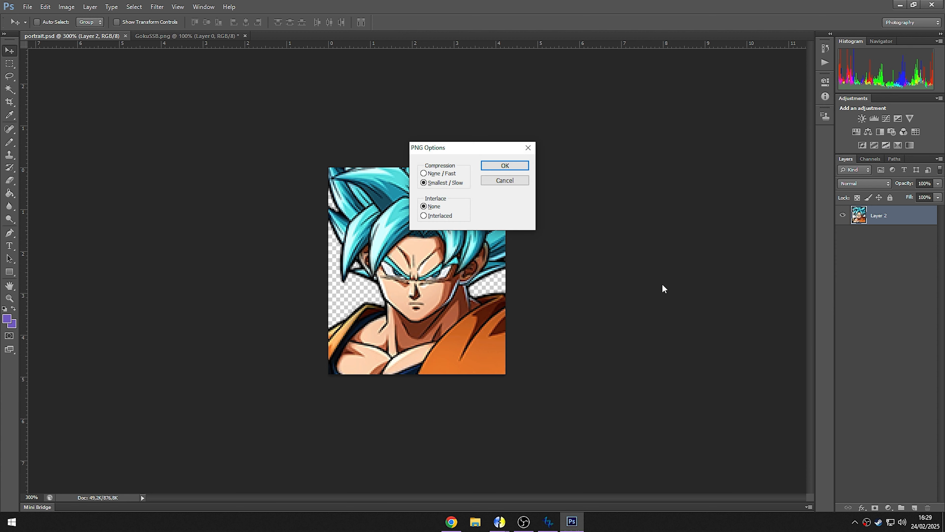
key(Return)
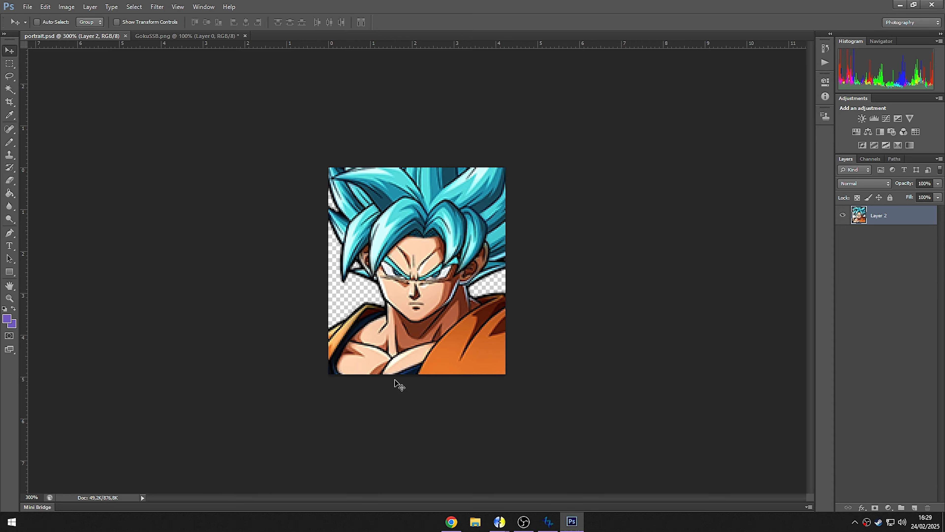
- Switch to Fighter Factory and display the first sprite of the Goku (SSGSS) character, group 0, index 0
click(536, 480)
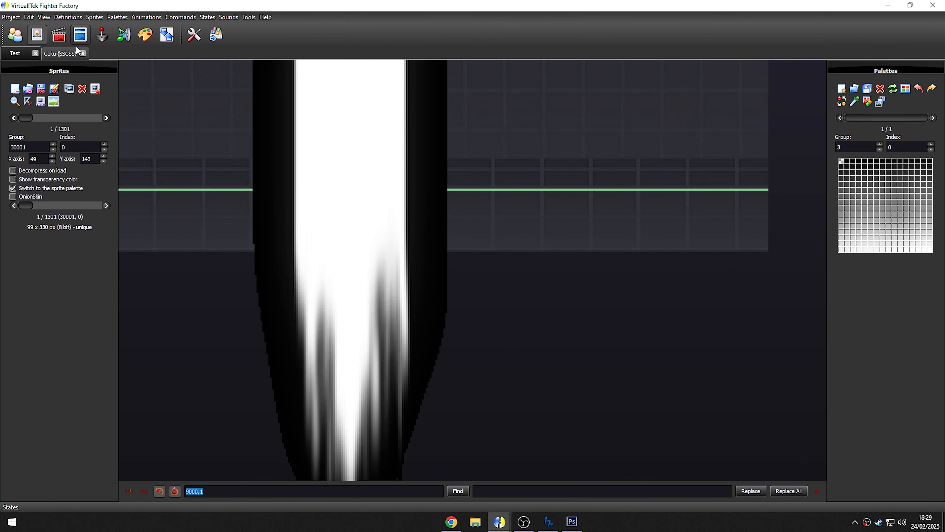
key(Return)
drag(51, 117, 17, 117)
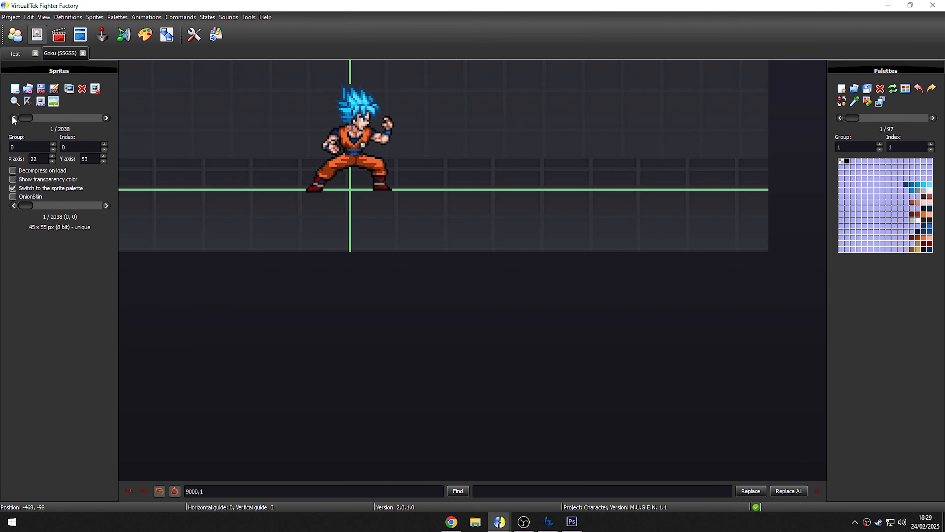
drag(203, 180, 245, 289)
scroll(270, 269, up, 2)
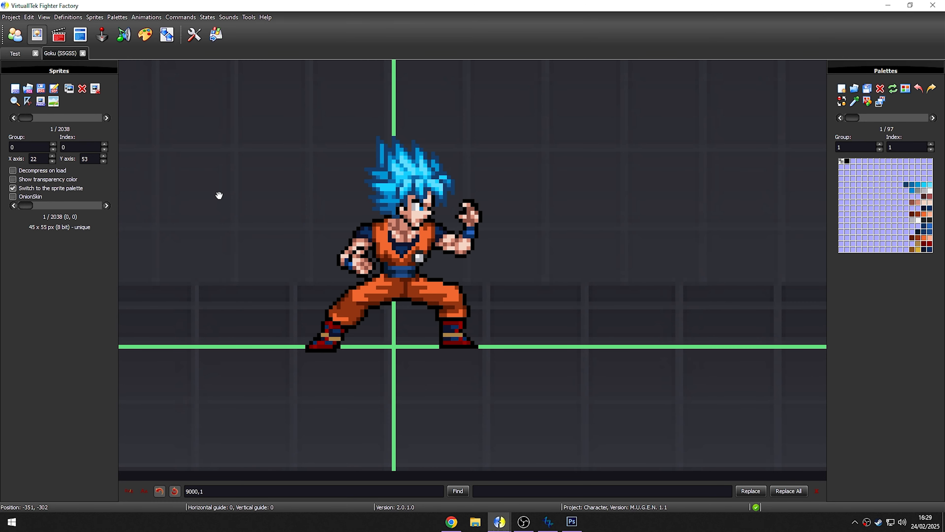
drag(219, 194, 278, 276)
scroll(278, 277, up, 1)
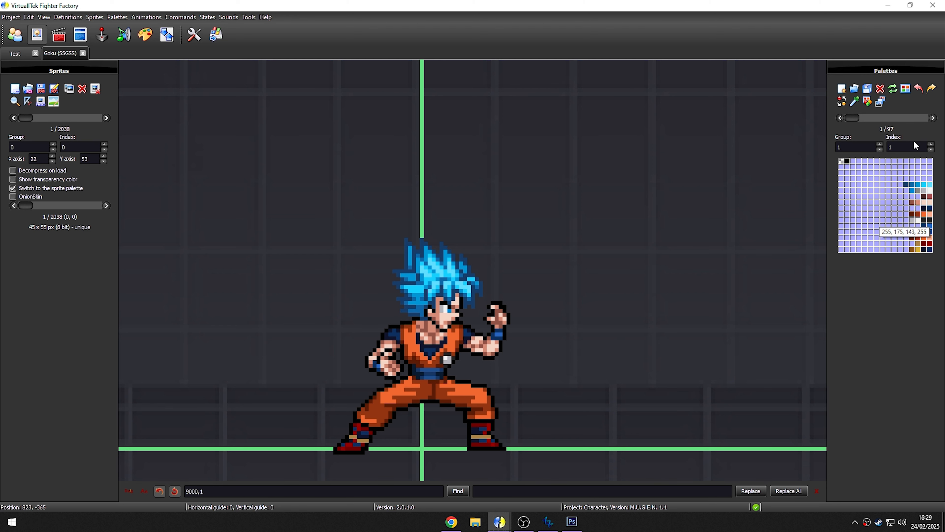
drag(668, 394, 673, 361)
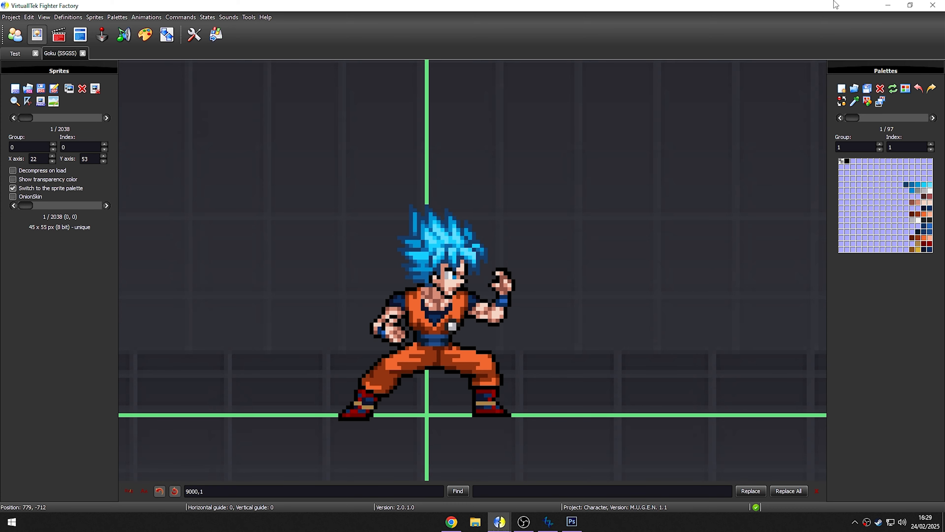
- Check the exported files on the desktop, leaving Photoshop minimised, and return to Fighter Factory
click(887, 5)
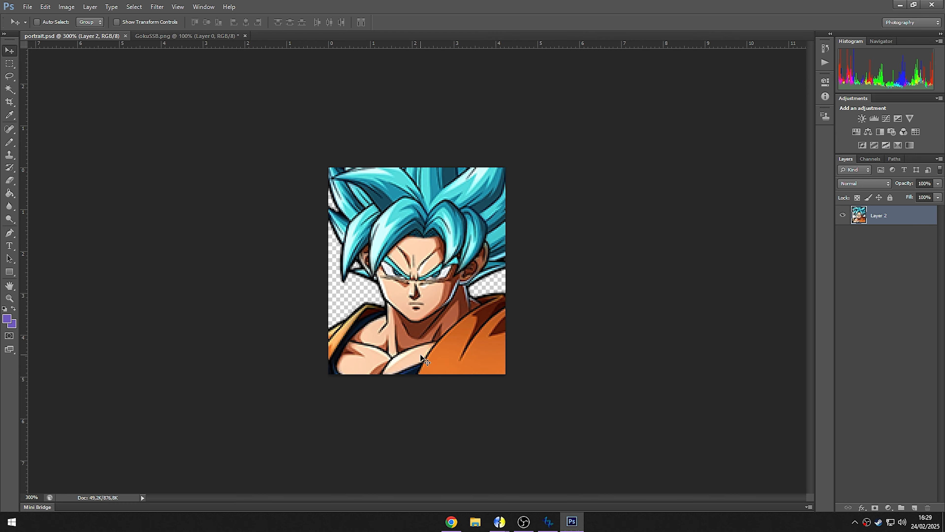
click(572, 521)
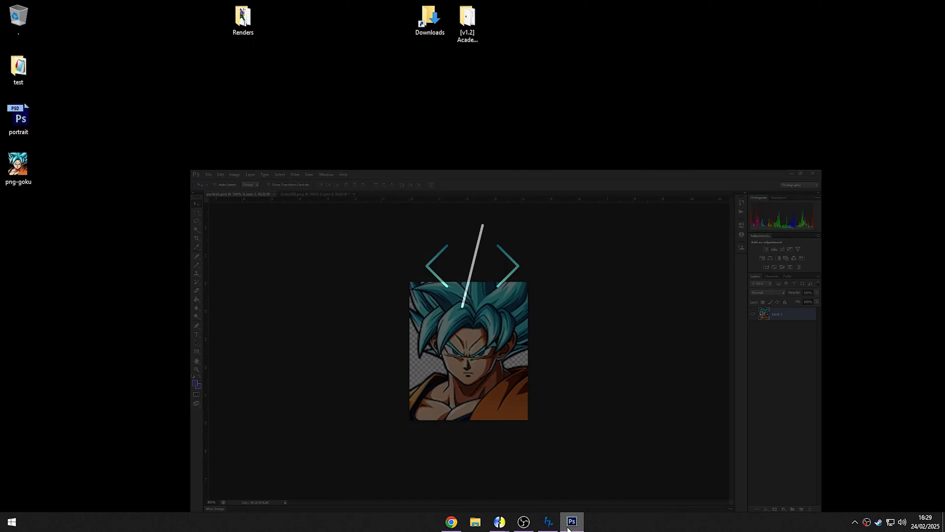
mouse_move(499, 521)
click(523, 509)
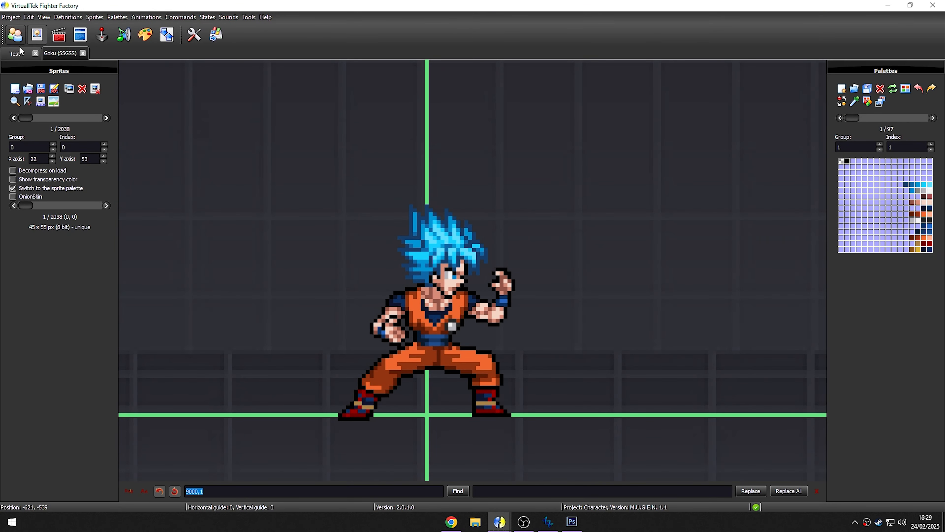
- Open the png-goku image from the Desktop in the advanced palette editor
click(146, 35)
click(392, 156)
click(348, 226)
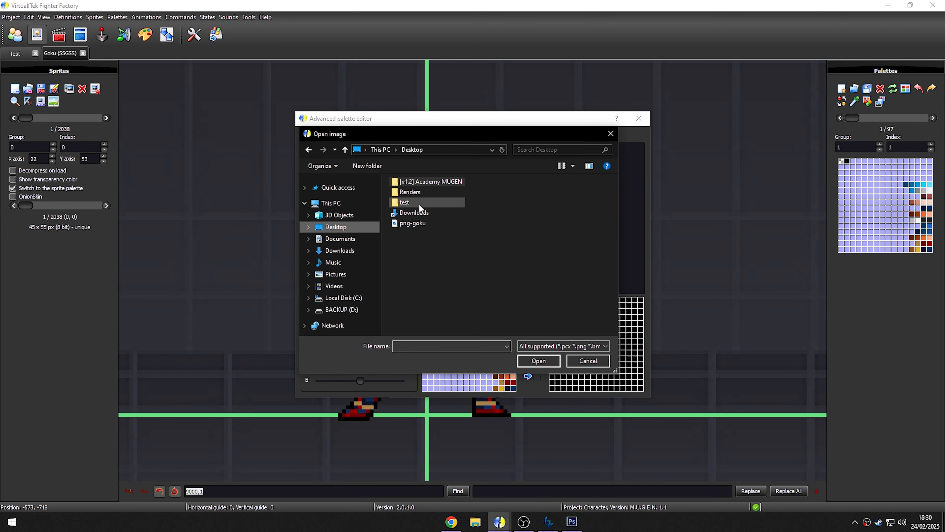
double_click(412, 226)
click(394, 270)
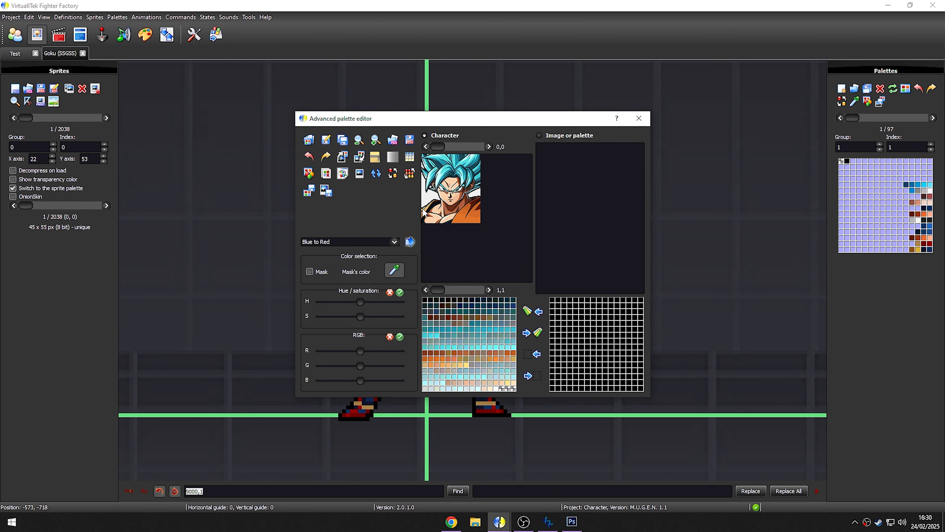
- Swap the portrait's background colour into the first palette slot and save the image over png-goku
click(425, 299)
click(392, 173)
click(359, 157)
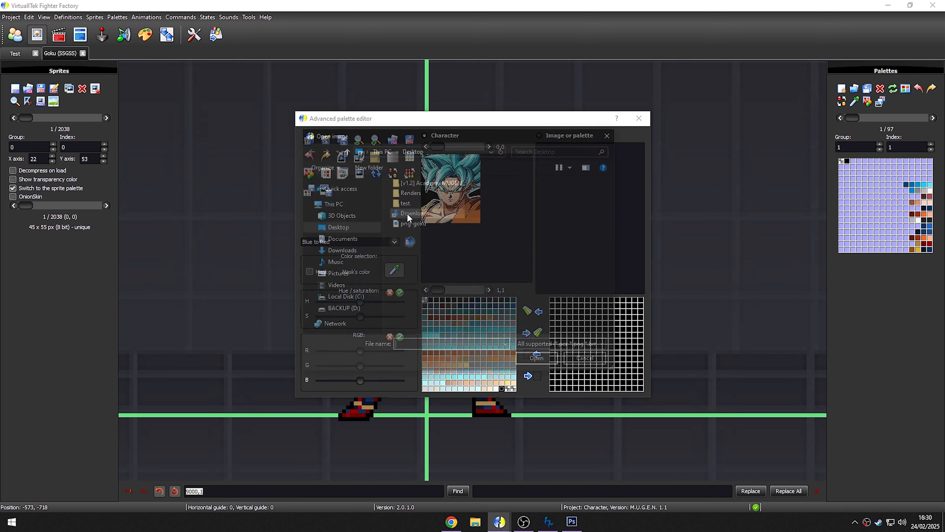
click(343, 180)
double_click(405, 226)
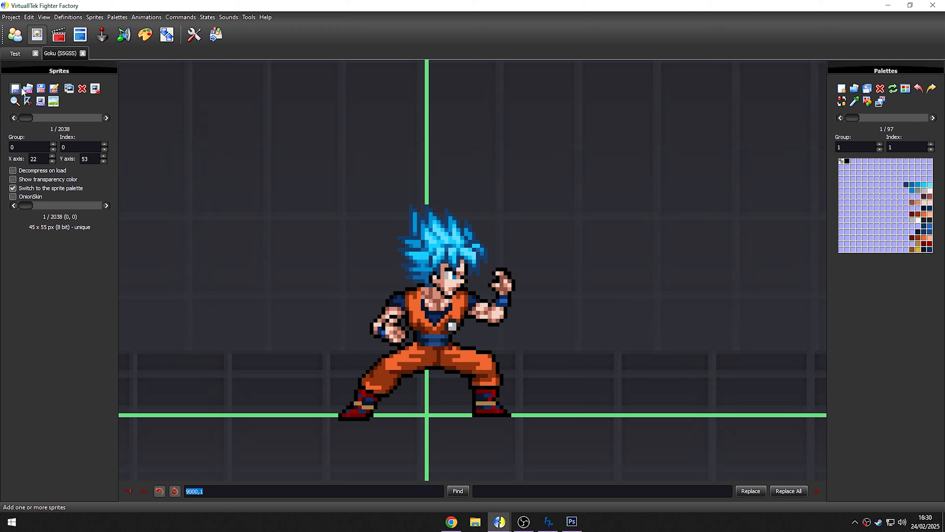
- Add the png-goku image as a new sprite with group 9000, index 2 and its axis at the bottom centre
click(15, 88)
click(111, 108)
key(Return)
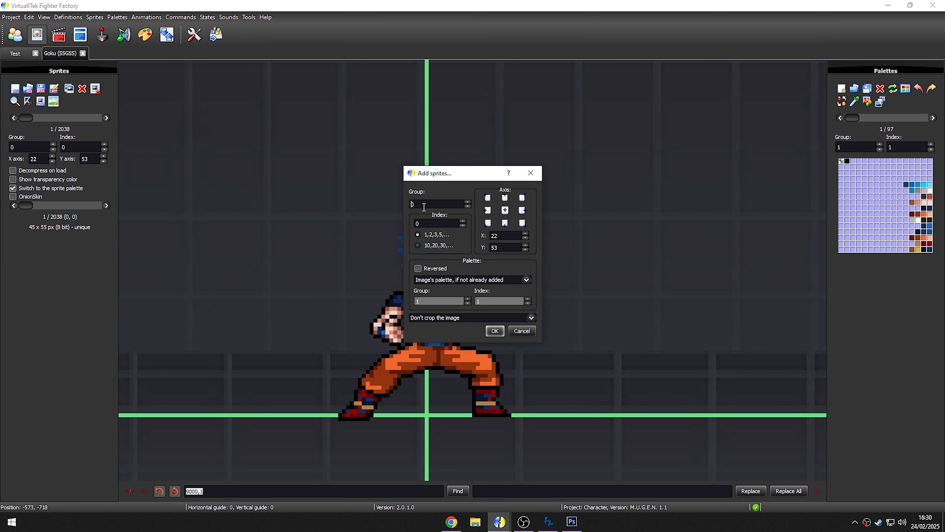
text(2)
click(505, 223)
key(Return)
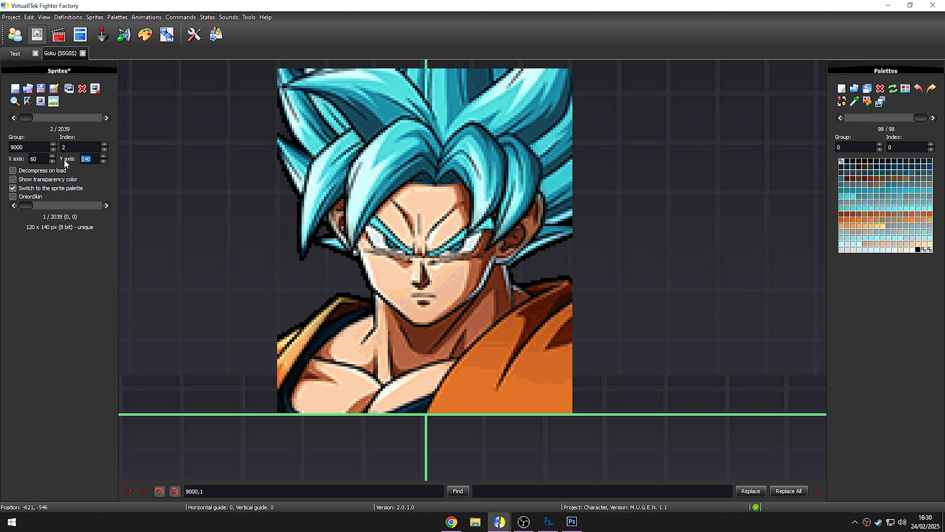
- Set the new portrait sprite's X axis and Y axis to 0
text(0)
double_click(37, 159)
text(0)
scroll(350, 281, down, 3)
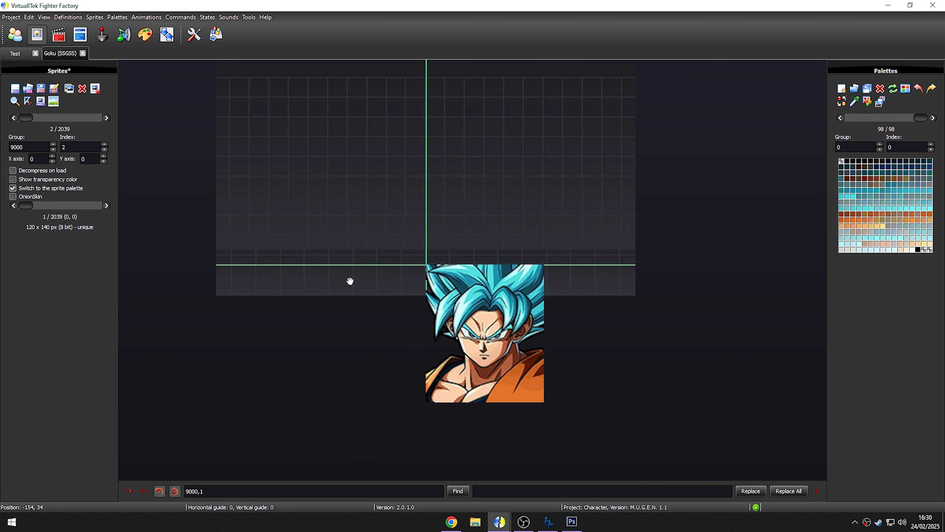
scroll(525, 290, up, 1)
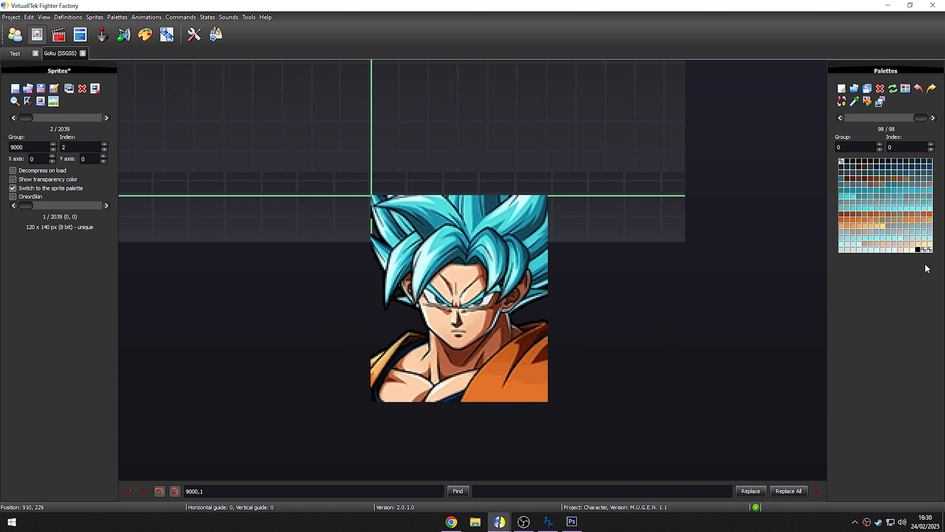
- Try to recolour the portrait's hair red in the advanced palette editor by shifting the hue of the selected hair colours
click(145, 34)
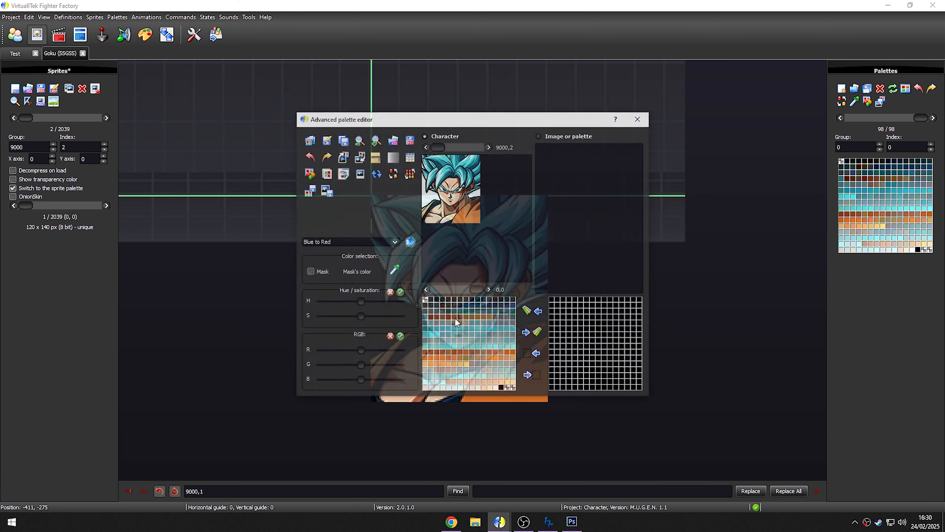
click(376, 140)
click(376, 140)
click(359, 139)
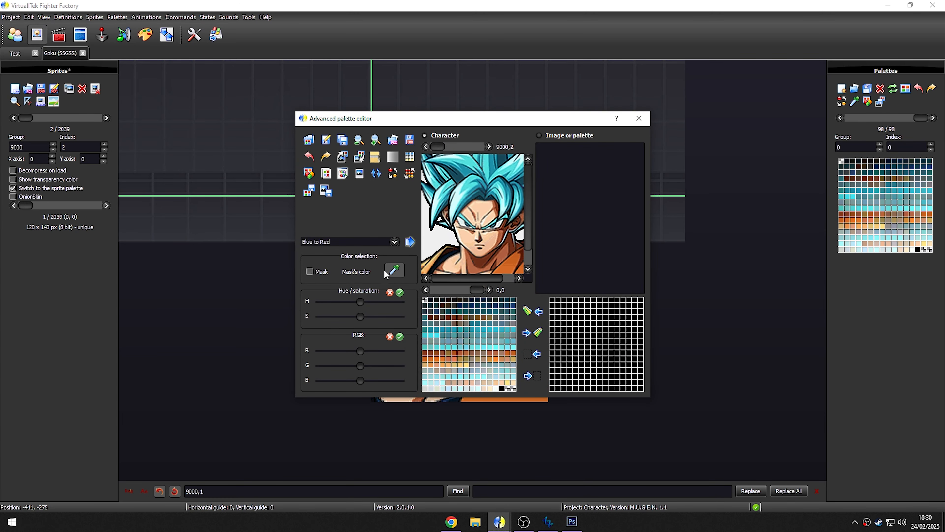
mouse_move(469, 186)
mouse_down()
mouse_move(463, 198)
mouse_move(494, 177)
mouse_up()
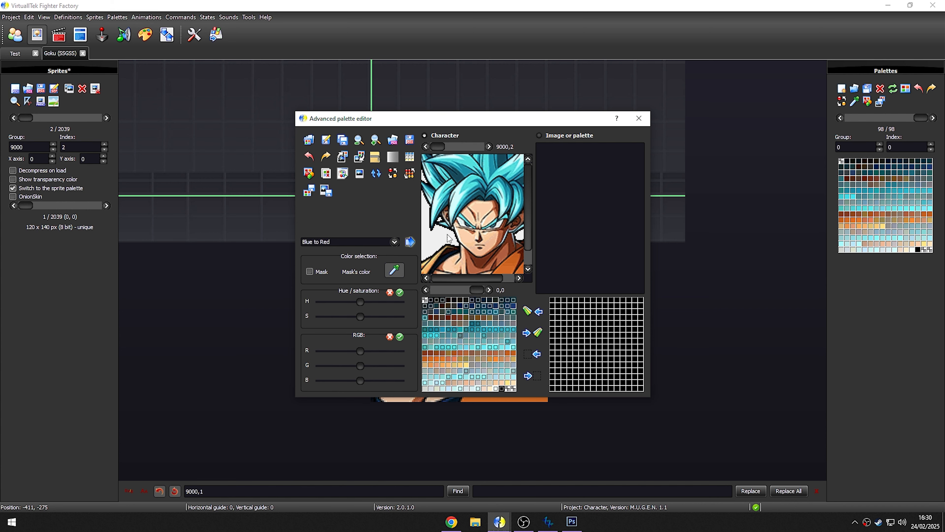
drag(361, 302, 335, 301)
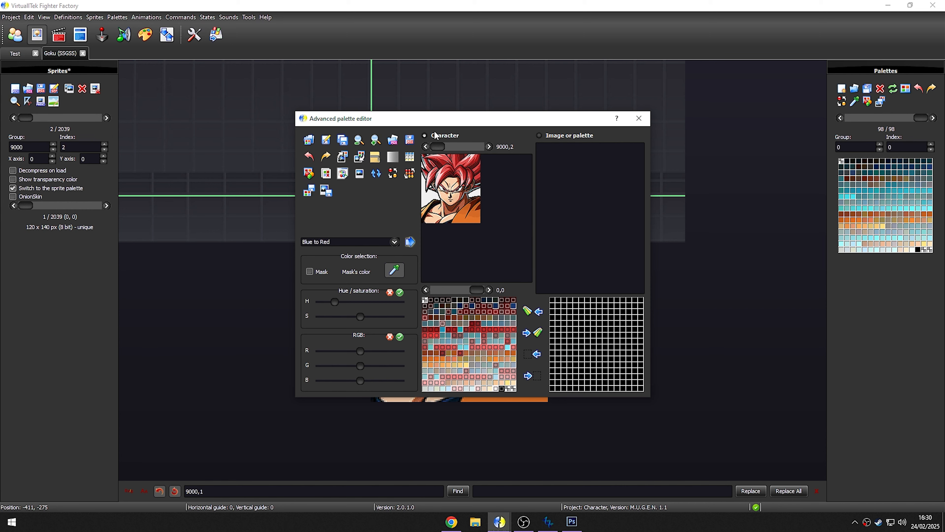
- Discard the red hair recolour and close the advanced palette editor
drag(475, 128, 740, 193)
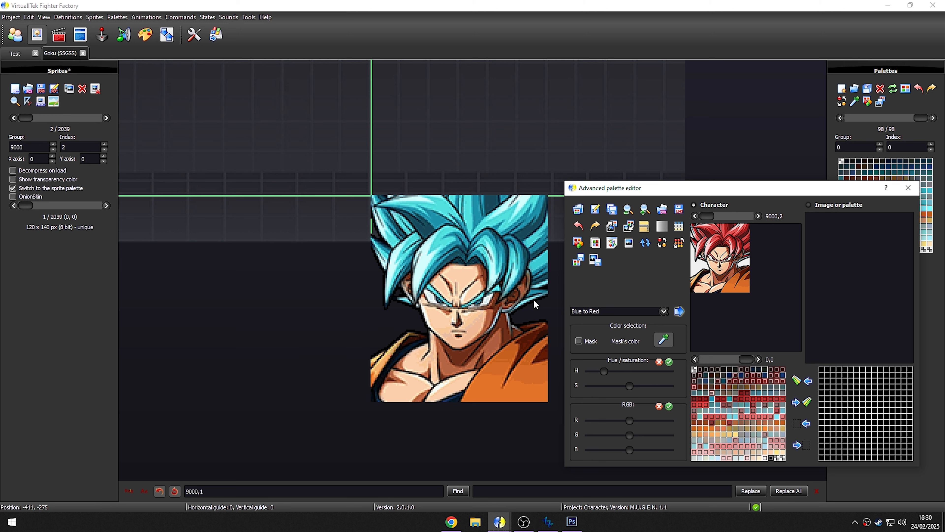
double_click(695, 370)
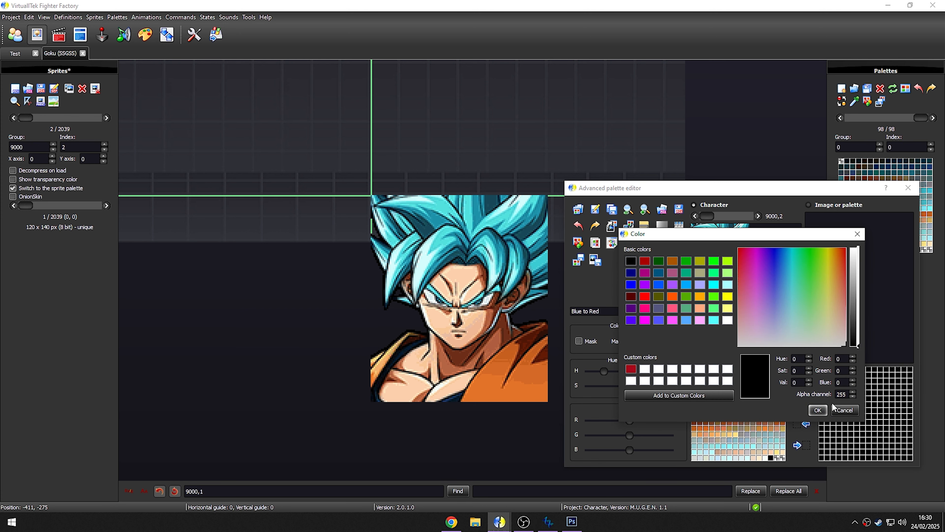
key(Escape)
key(Escape)
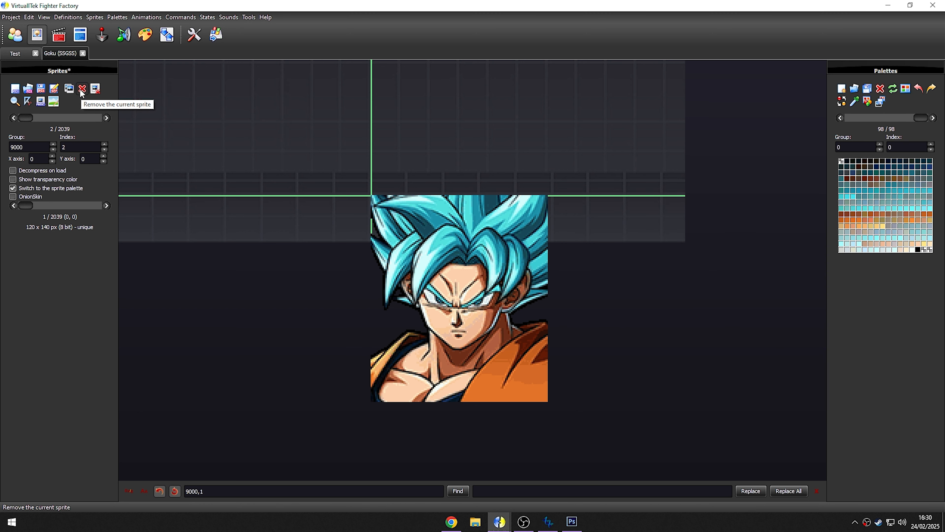
scroll(107, 118, down, 1)
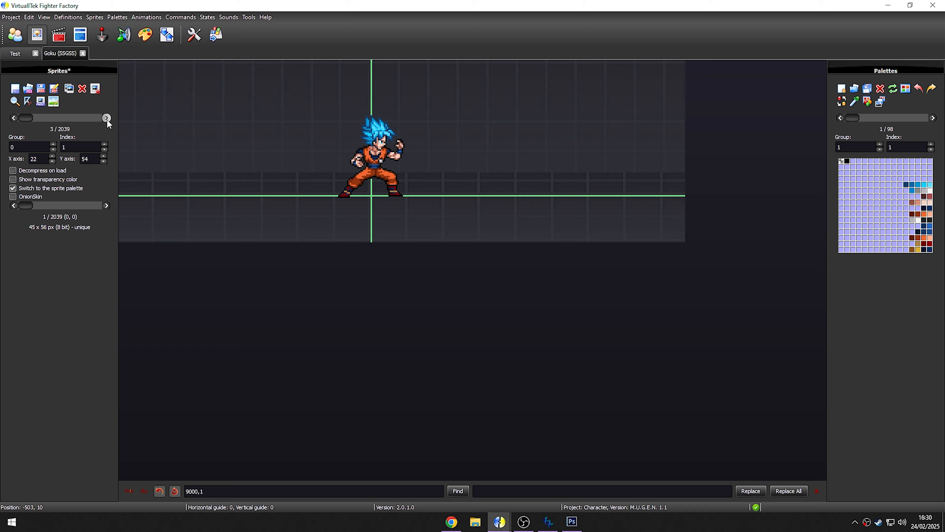
scroll(106, 118, up, 1)
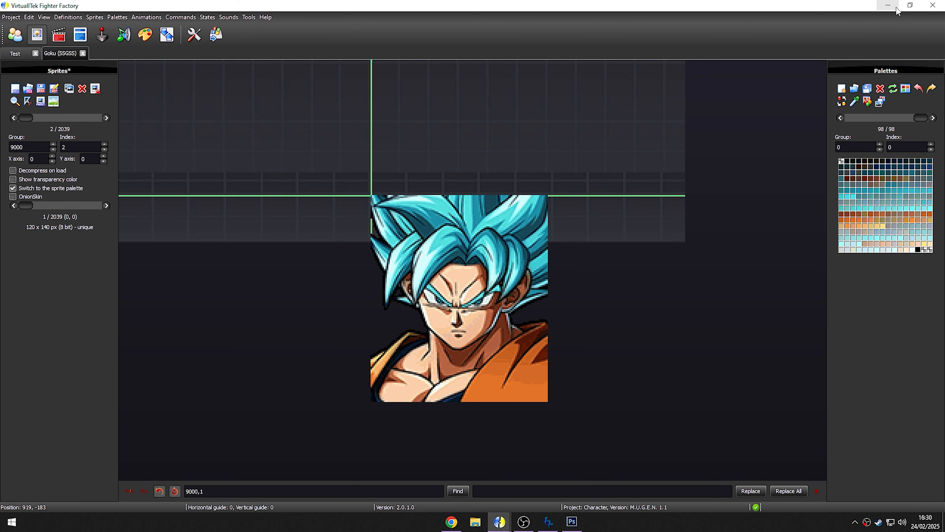
- Switch to Photoshop and save the portrait to the desktop as a PNG named png-goku
key(super+d)
click(579, 524)
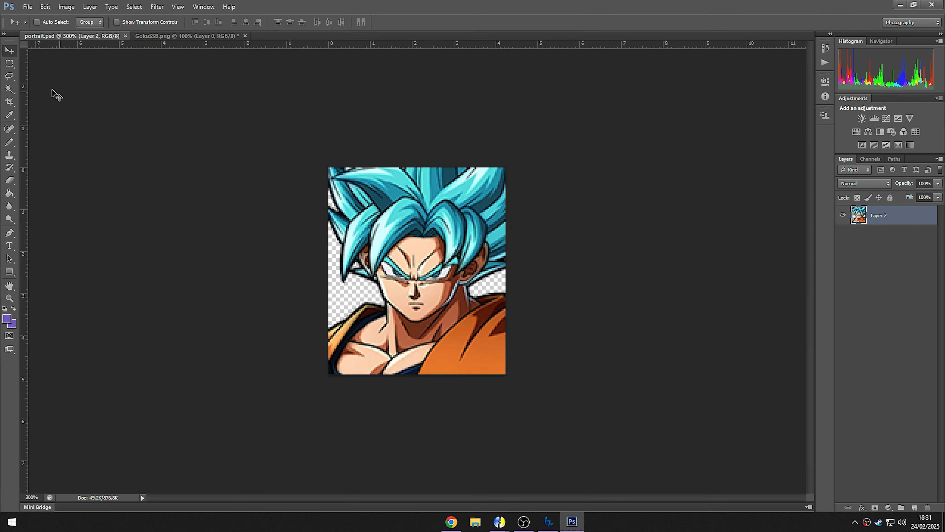
key(ctrl+shift+s)
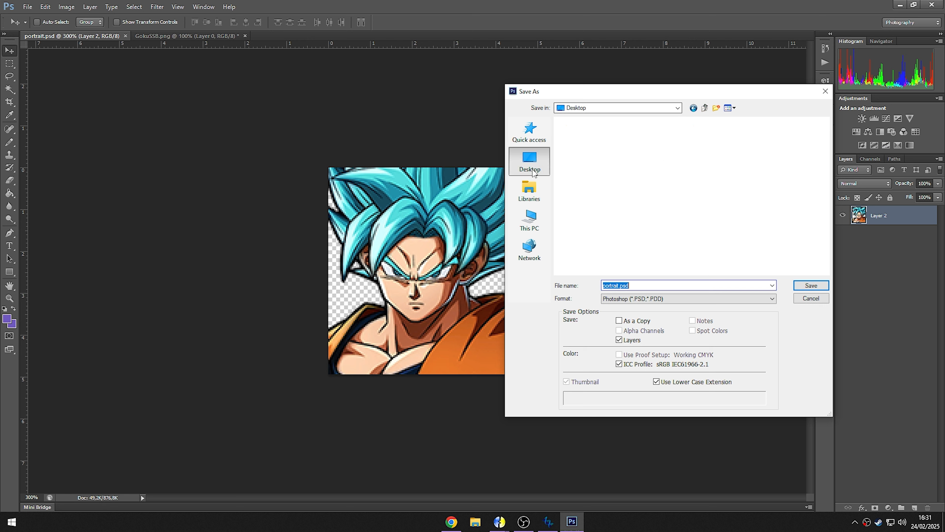
click(632, 301)
click(648, 409)
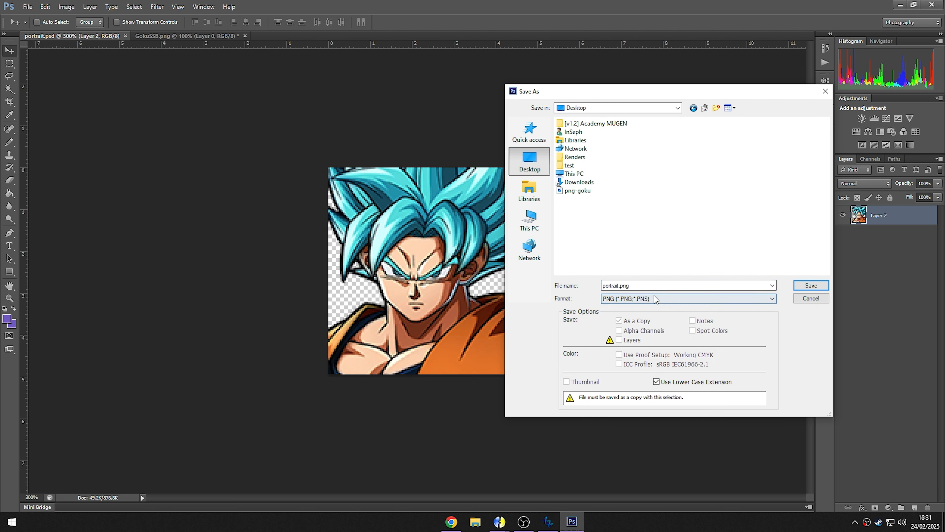
text(png-go)
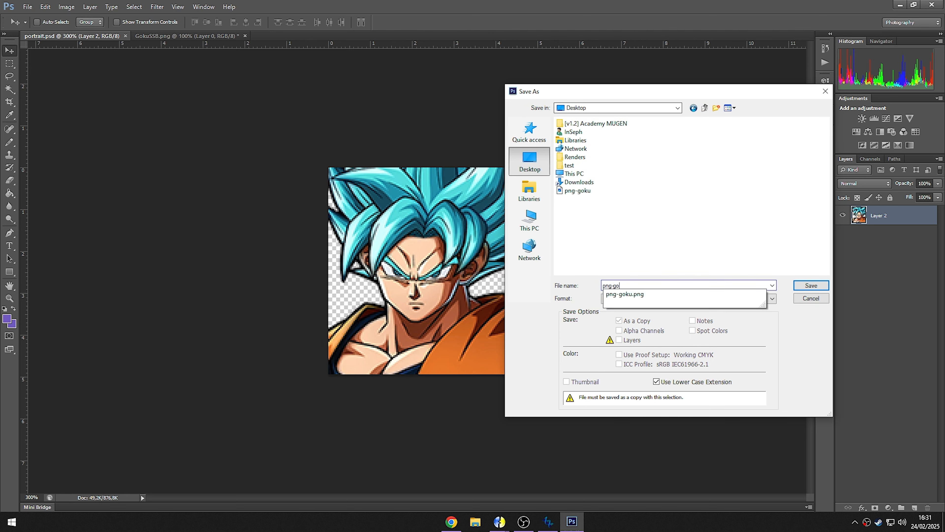
text(k7)
key(Return)
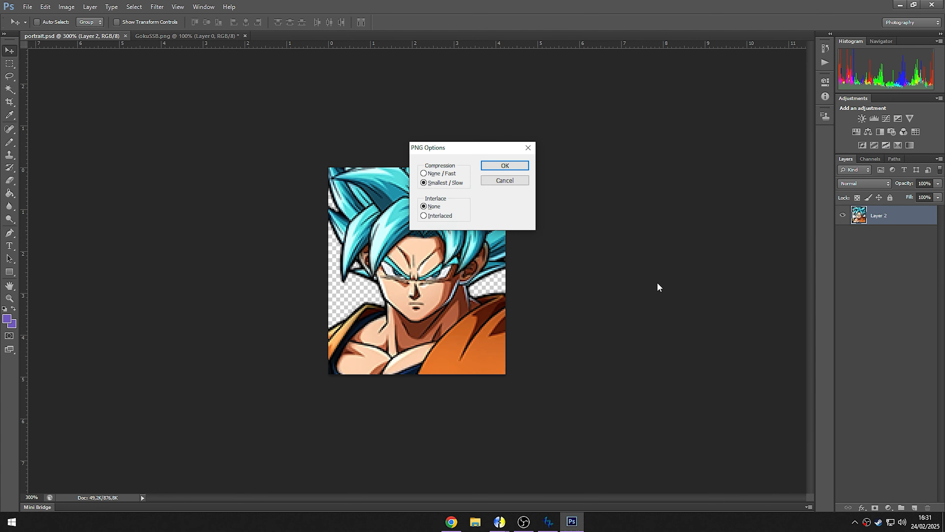
key(Return)
click(900, 6)
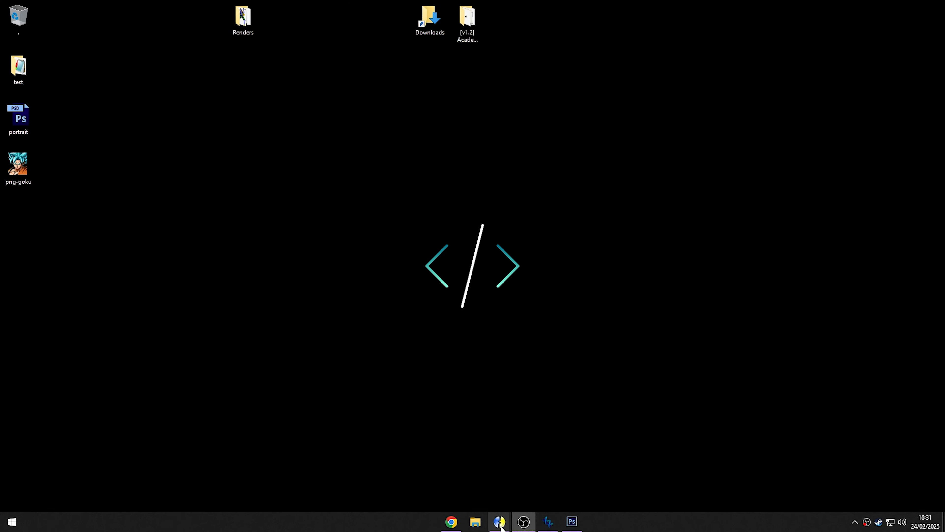
- Switch to Fighter Factory, add the saved png-goku image as a new sprite, and set its Y axis and X axis to 0
mouse_move(499, 521)
click(529, 478)
click(106, 118)
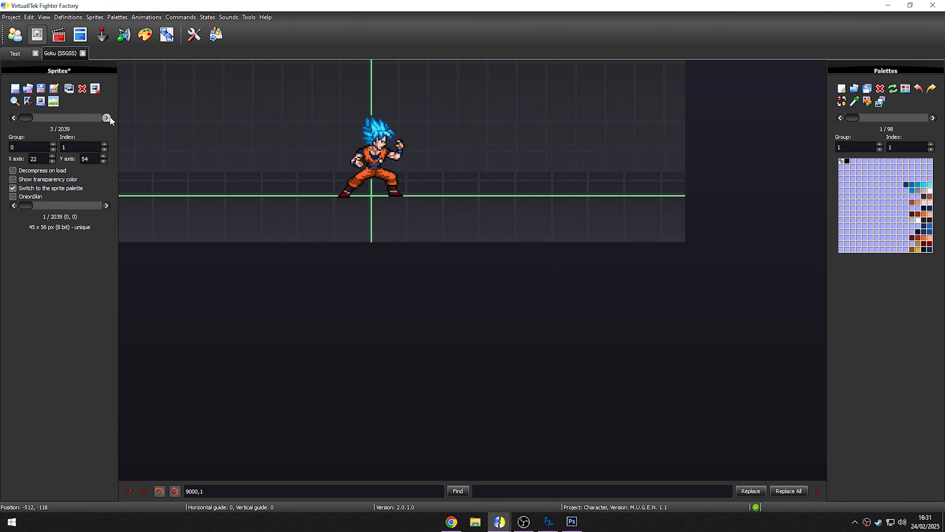
click(13, 118)
click(15, 88)
double_click(130, 122)
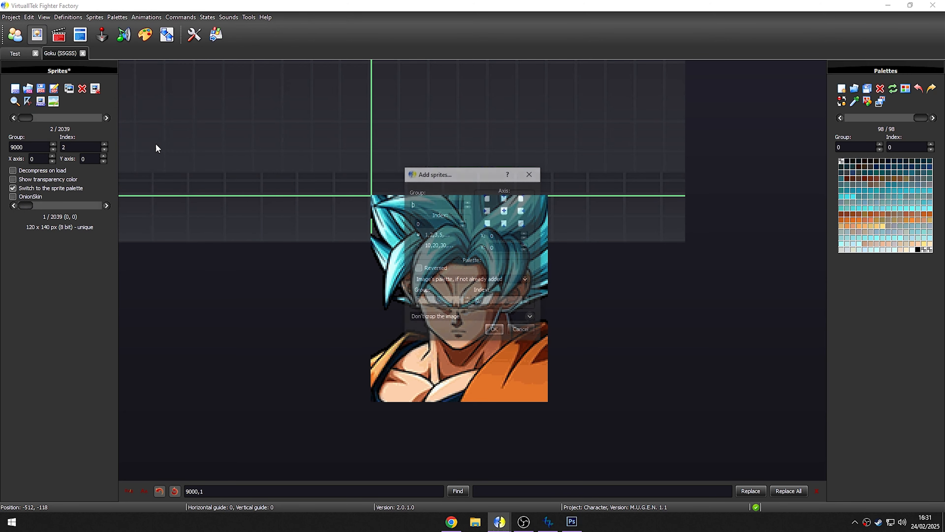
click(495, 331)
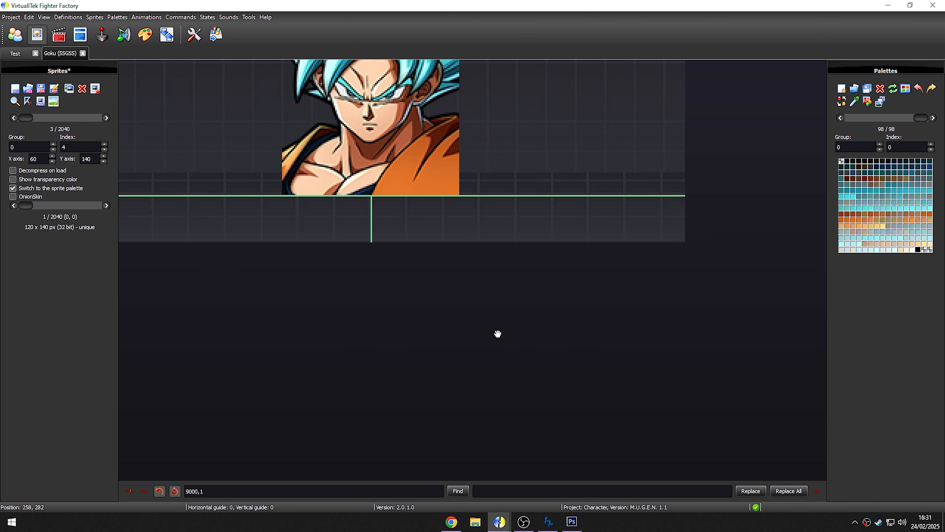
text(0)
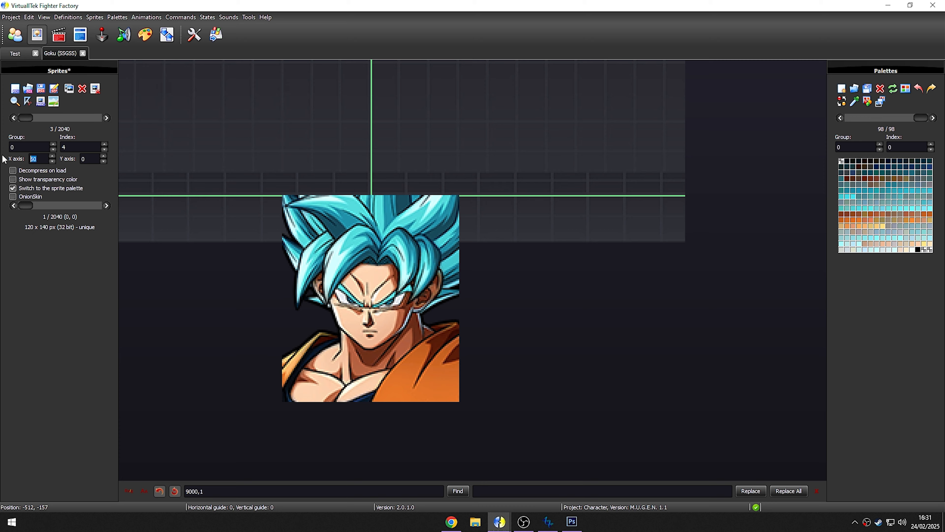
text(0)
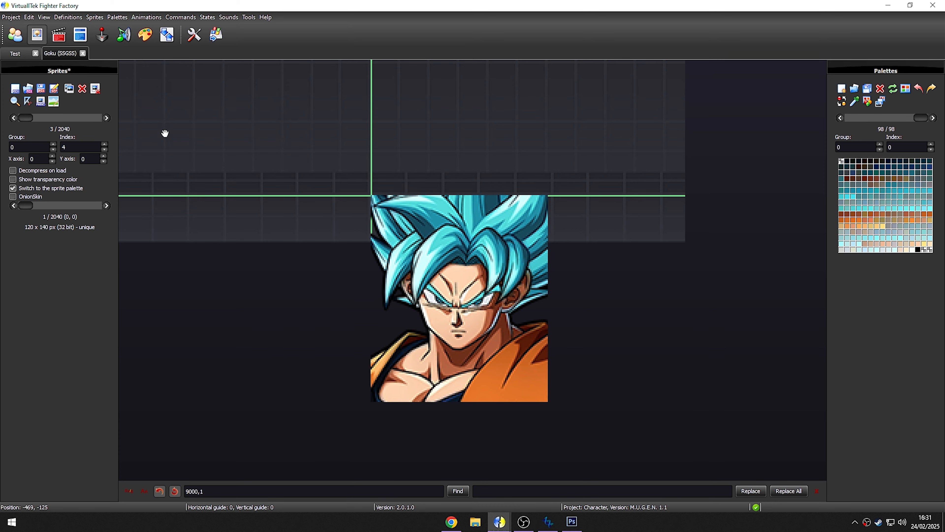
- Compare the image quality and colours of the 8-bit portrait sprite 9000,2 with the 32-bit version up close
click(14, 117)
scroll(424, 220, up, 3)
drag(221, 196, 109, 143)
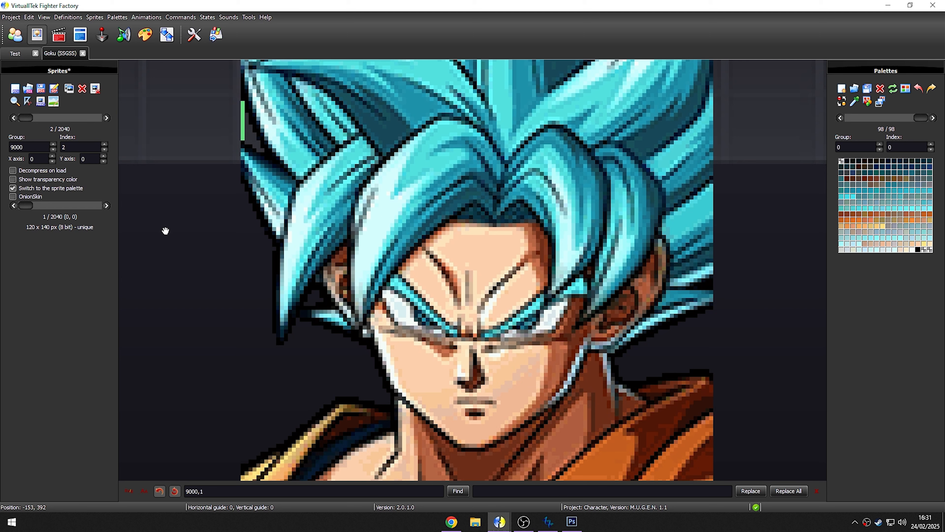
drag(204, 274, 188, 239)
scroll(209, 205, down, 1)
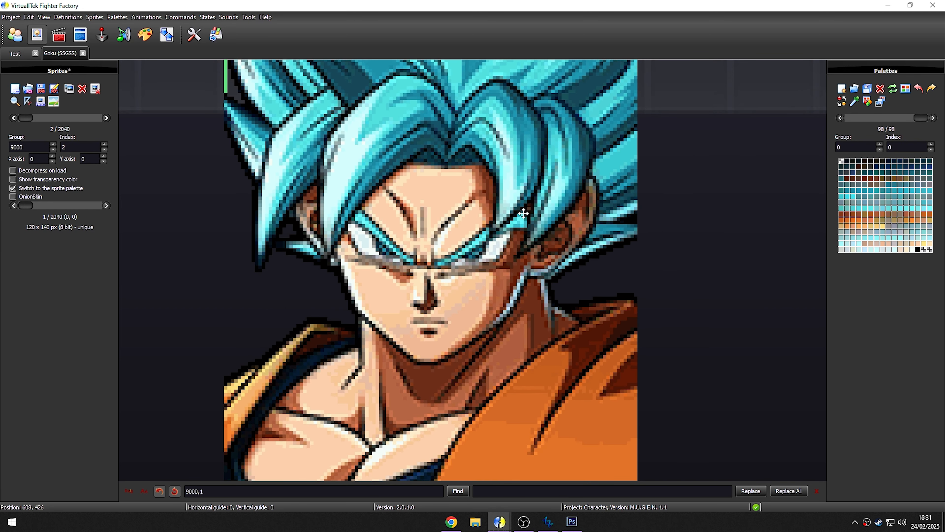
click(107, 117)
scroll(459, 227, down, 1)
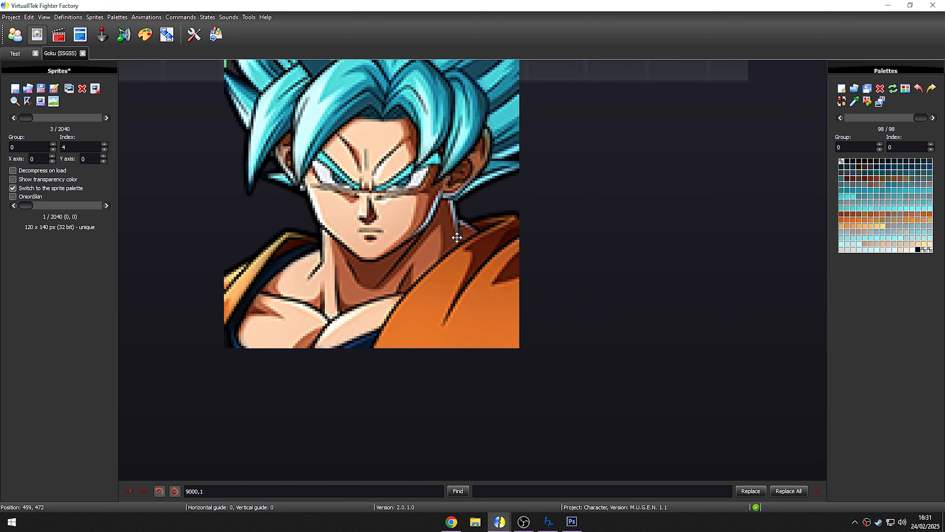
click(13, 118)
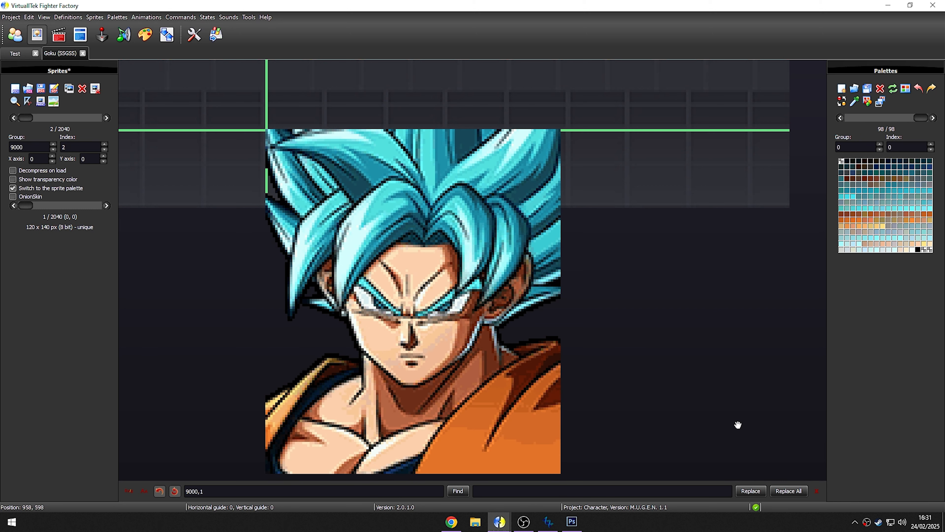
drag(705, 404, 686, 333)
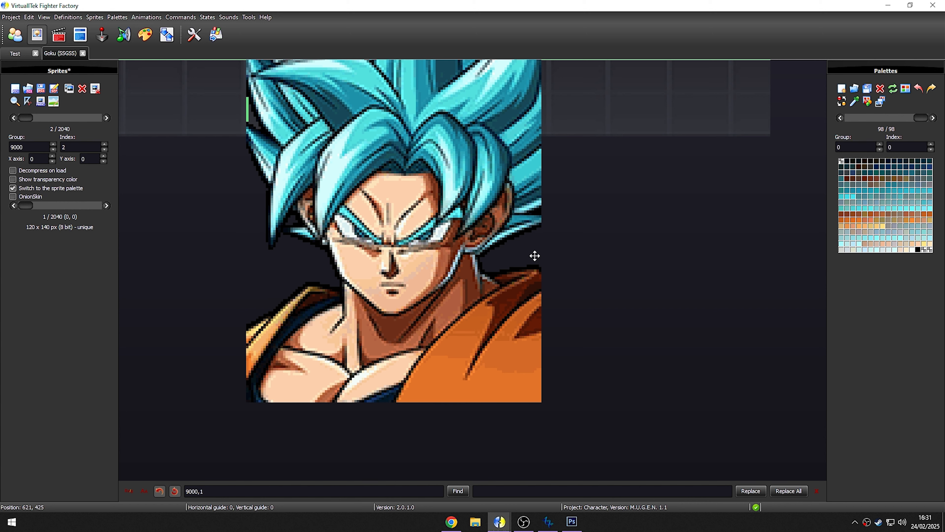
drag(150, 156, 175, 196)
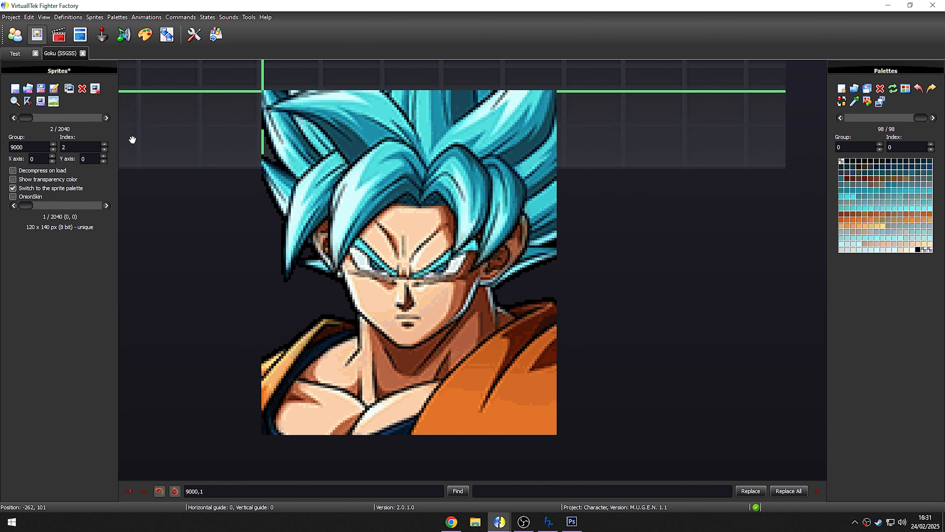
click(107, 118)
key(Left)
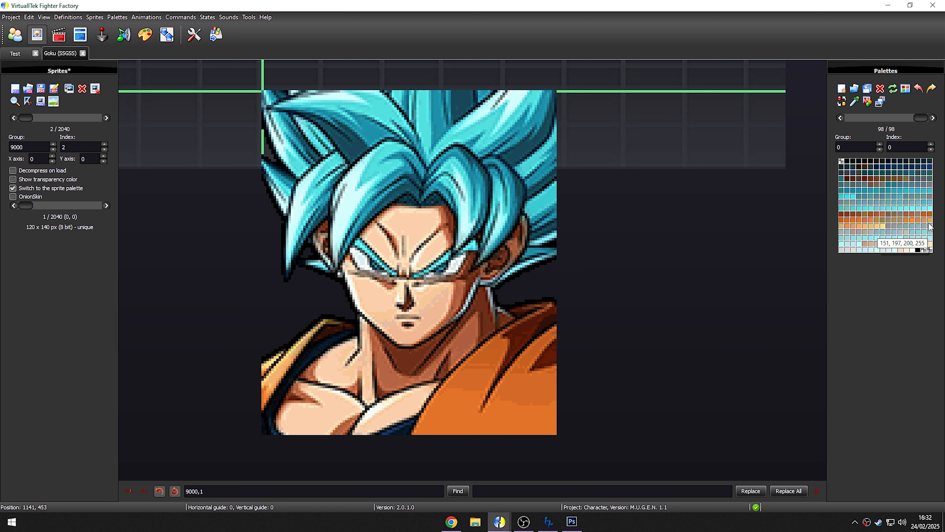
click(106, 118)
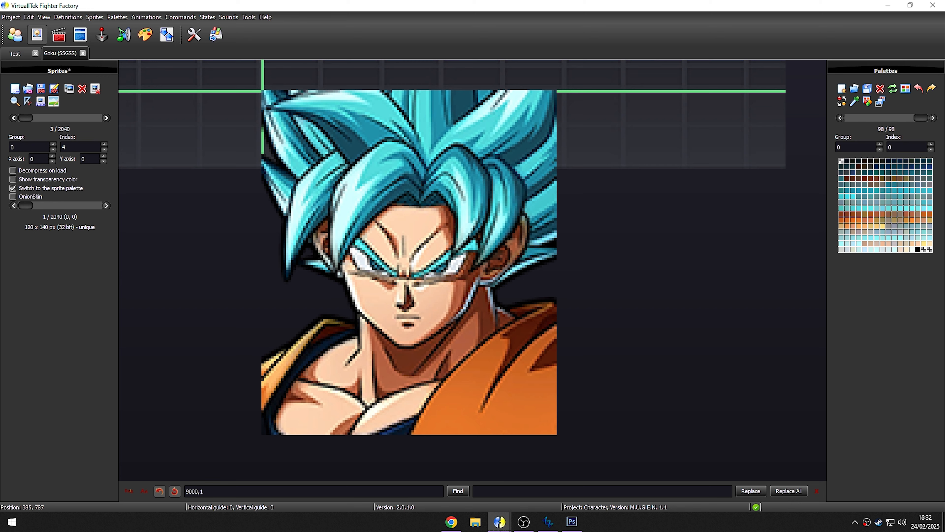
- Switch to Photoshop and add a drop shadow with 100% opacity to the portrait on Layer 2
click(572, 521)
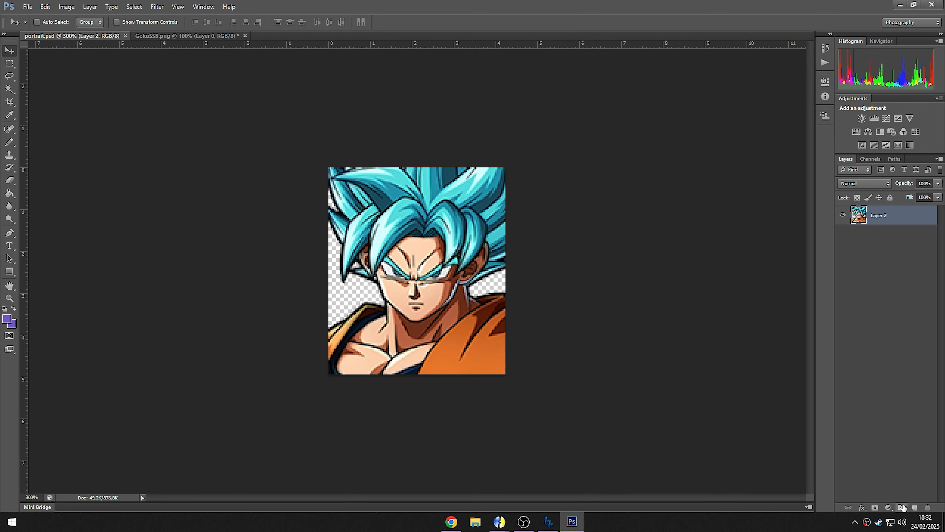
click(915, 508)
key(ctrl+e)
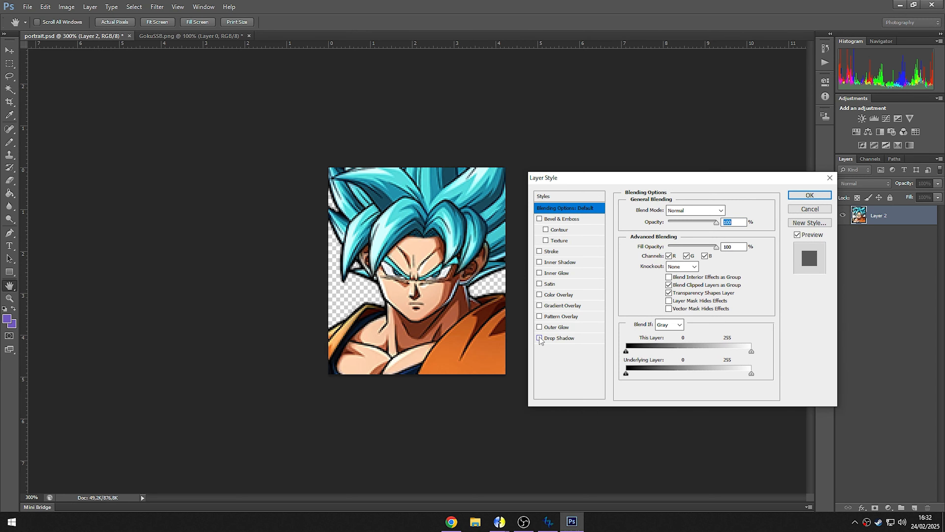
click(559, 339)
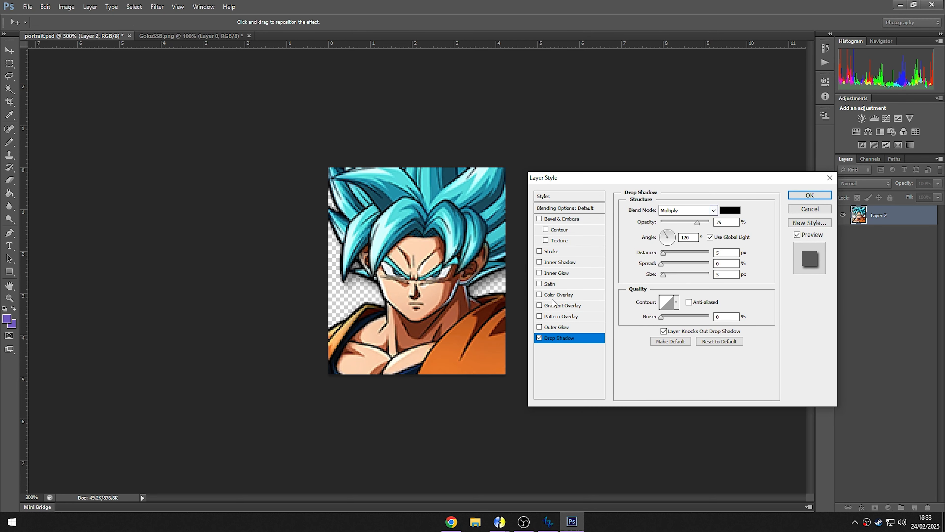
drag(696, 223, 710, 223)
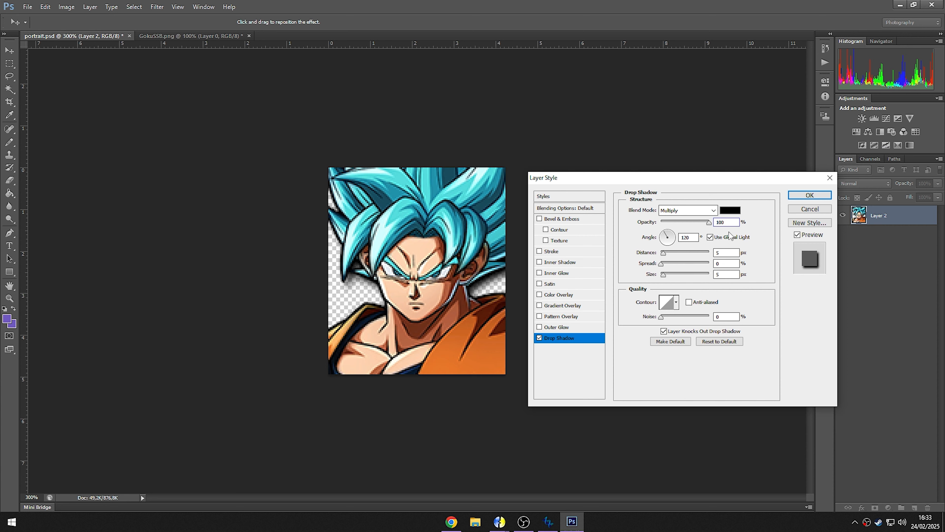
click(804, 196)
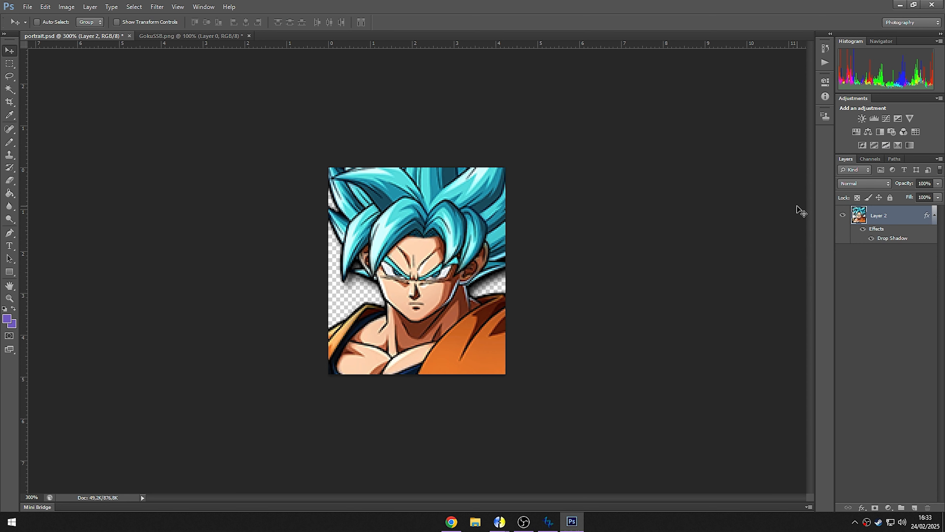
click(935, 218)
- Save the shadowed portrait to the desktop as a PNG named png-gokushadop
key(ctrl+shift+s)
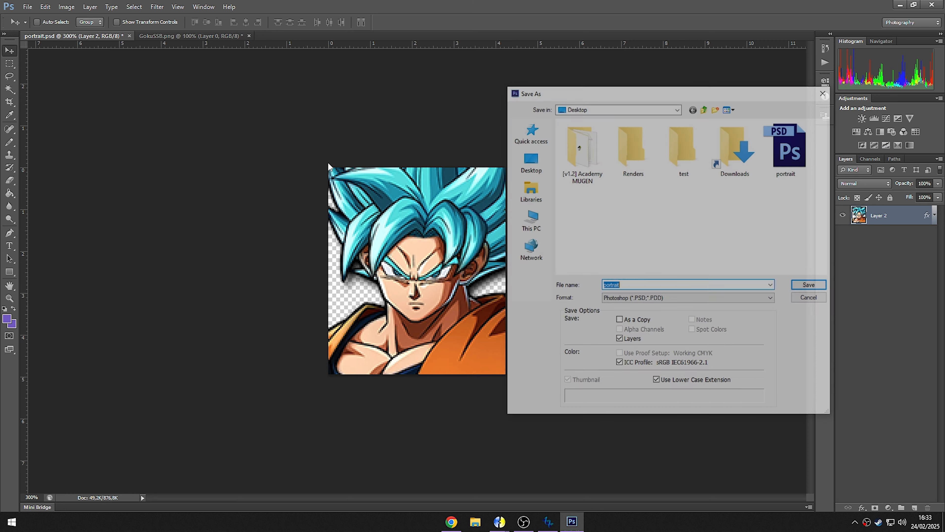
click(528, 183)
click(650, 298)
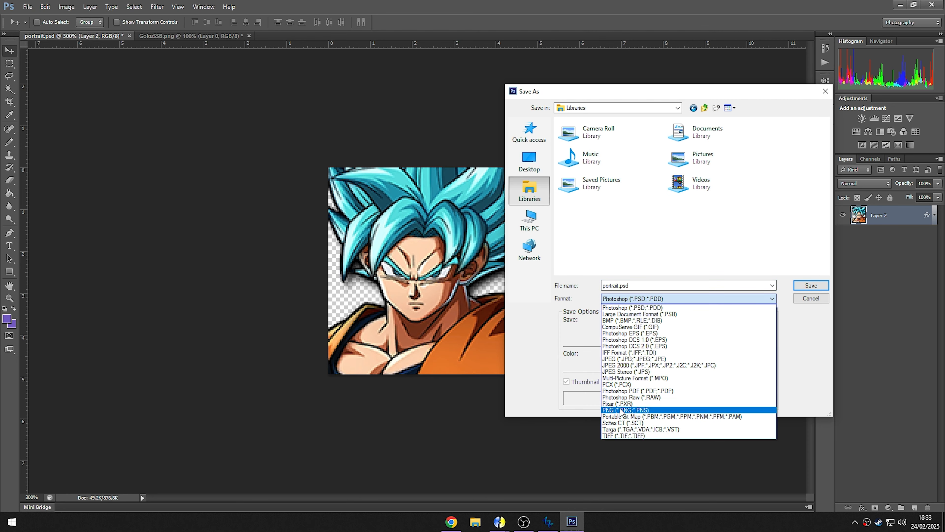
click(633, 408)
text(goku)
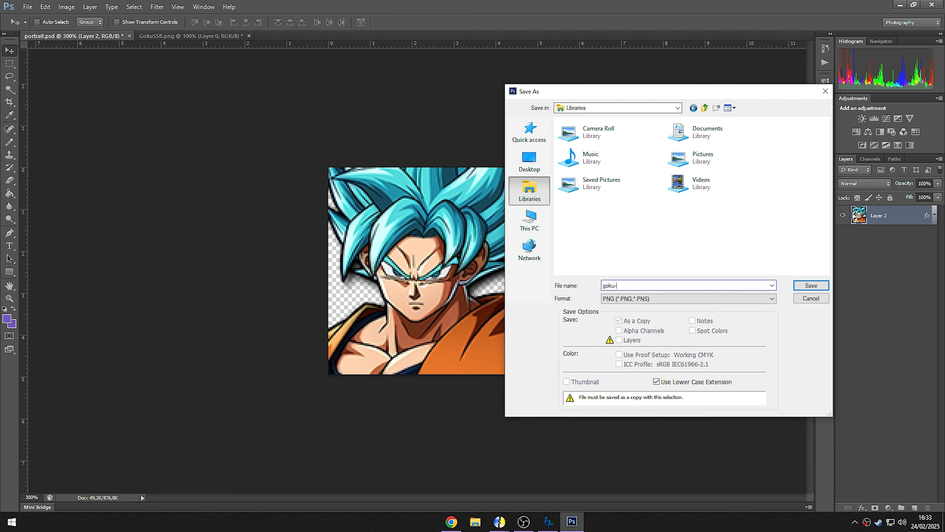
text(-png)
key(ctrl+a)
text(png-)
click(529, 160)
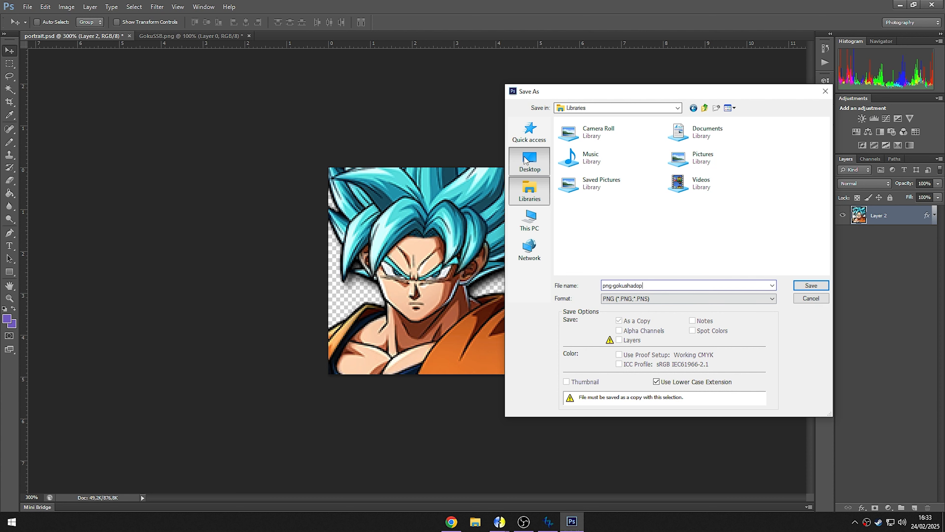
click(804, 285)
key(Return)
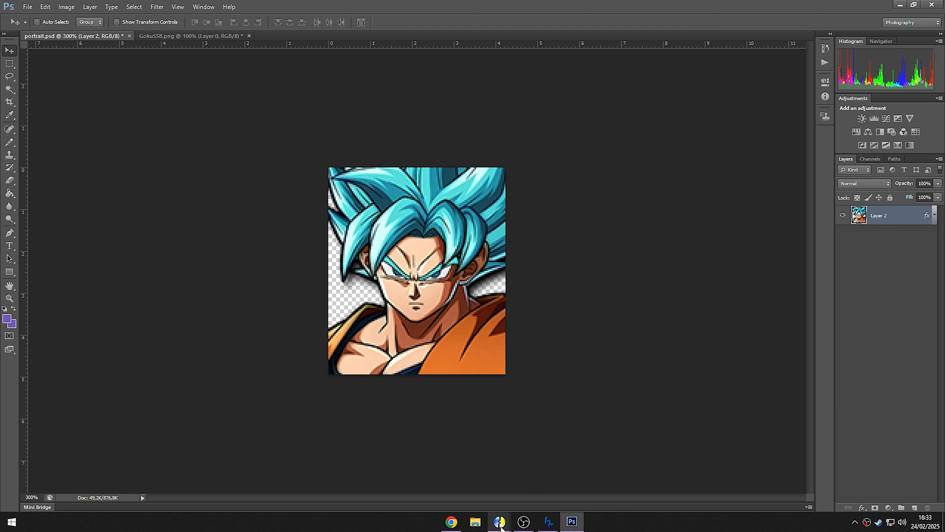
- Switch to Fighter Factory and add the png-gokushadop image from the desktop as a new sprite at the next available index
mouse_move(499, 521)
click(519, 484)
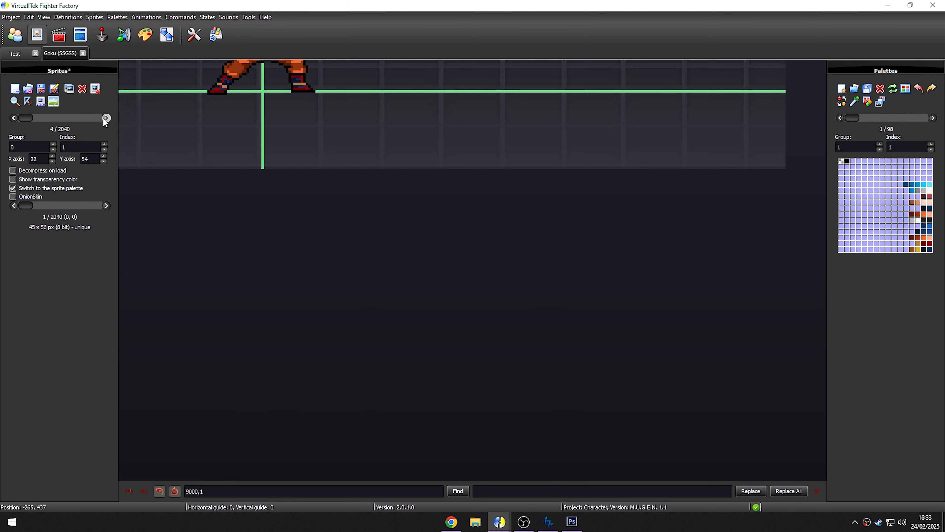
click(15, 88)
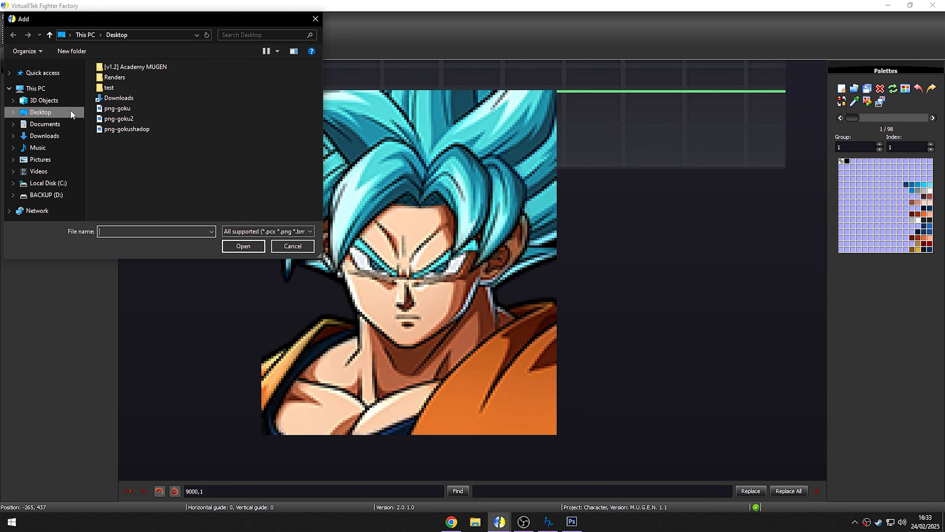
double_click(119, 129)
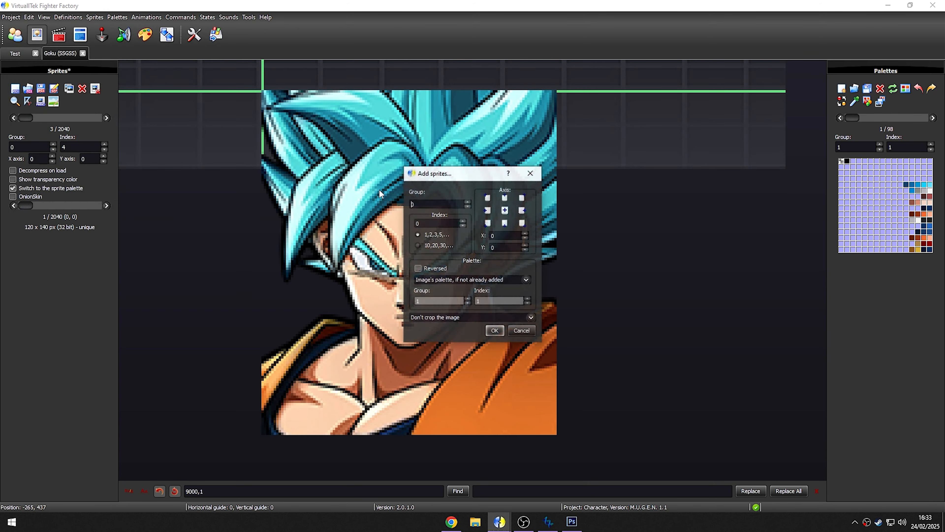
click(493, 329)
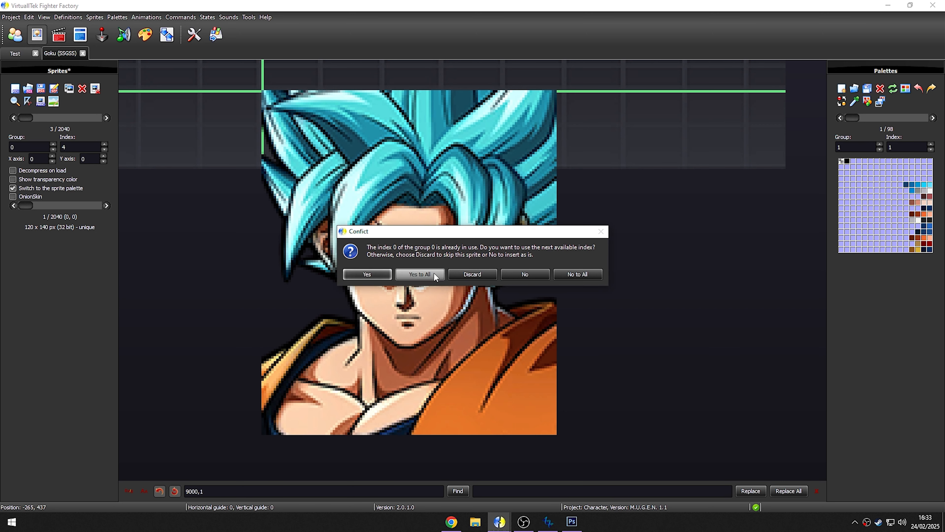
click(377, 273)
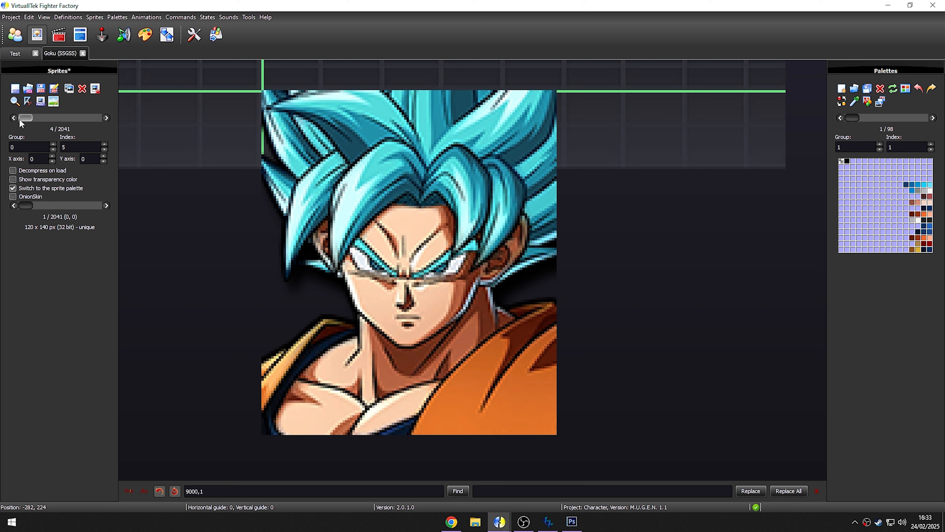
- Reposition the drop-shadow portrait over the grid and compare it with the preceding portrait sprite
drag(714, 299, 694, 361)
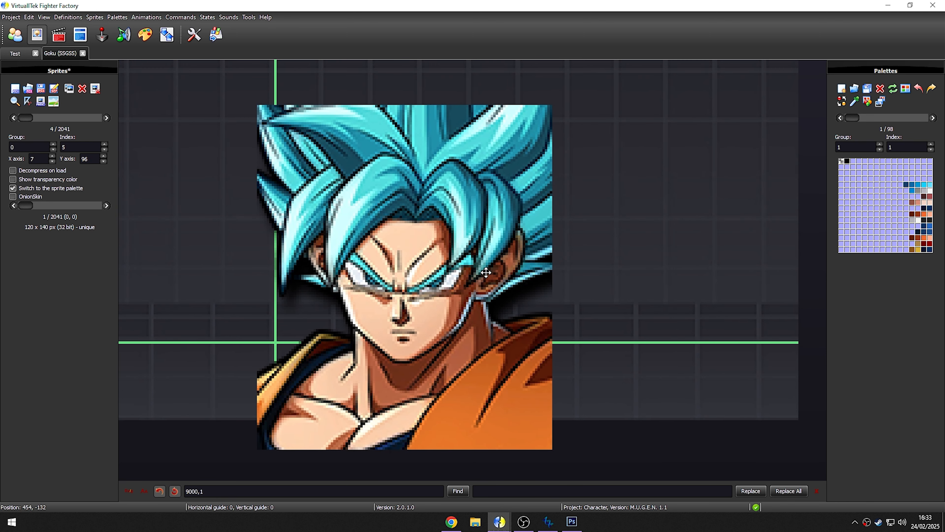
click(14, 117)
drag(387, 202, 397, 37)
click(107, 118)
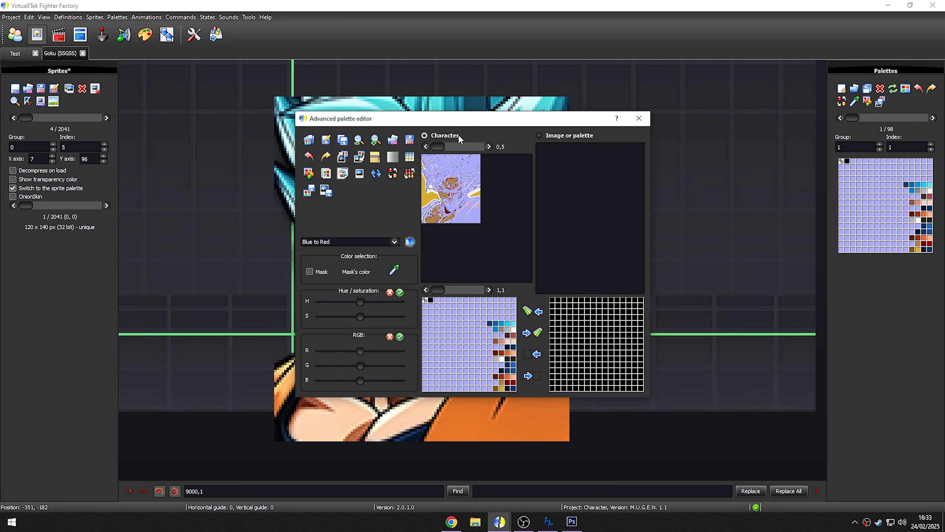
- Load png-gokushadop into the advanced palette editor and enlarge the editor until the whole portrait fits
drag(472, 124, 663, 172)
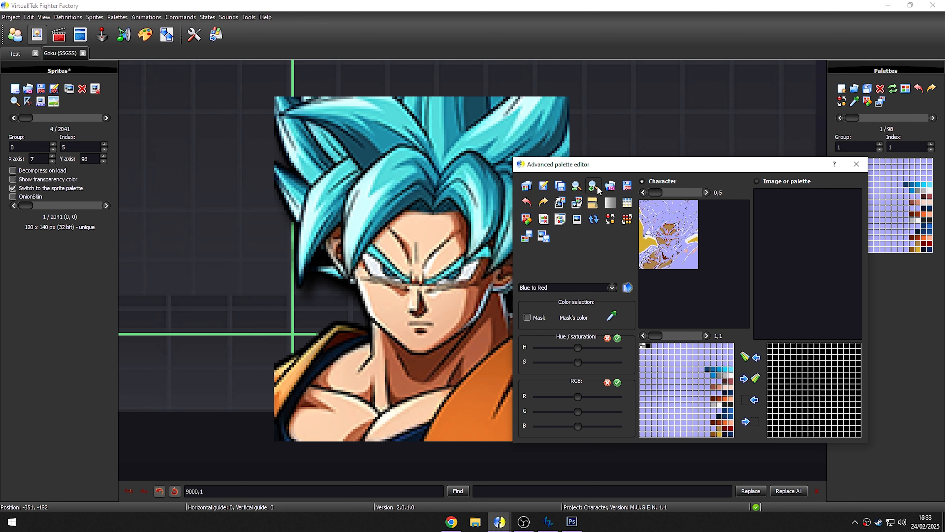
key(Escape)
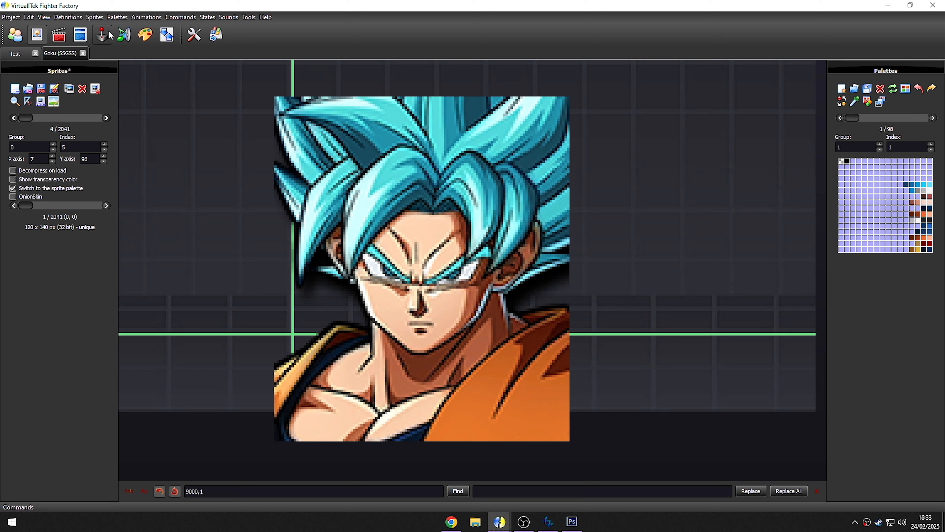
key(ctrl+e)
click(376, 140)
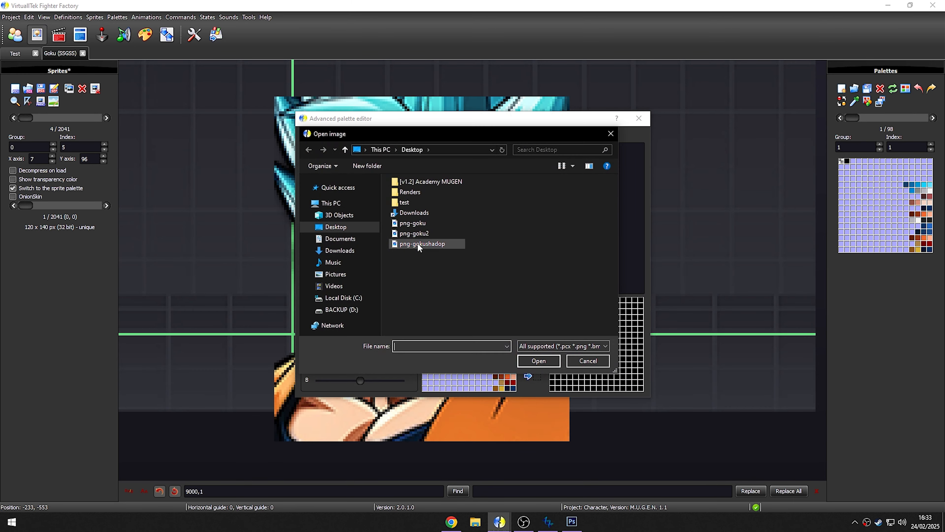
double_click(433, 243)
click(375, 140)
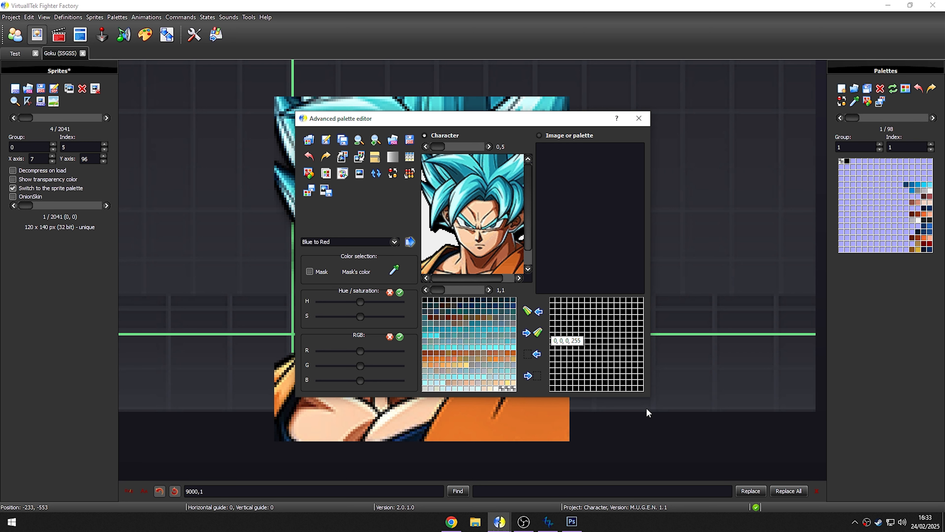
drag(650, 395, 798, 477)
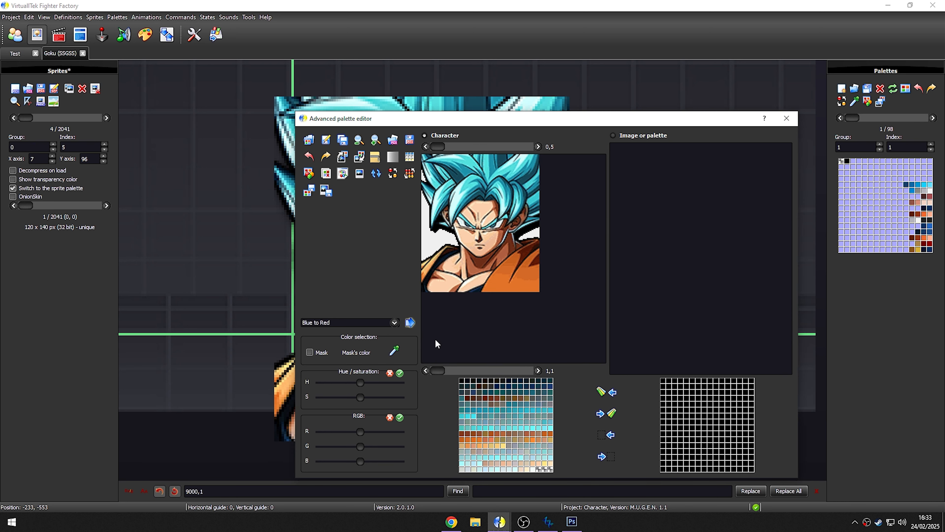
- Swap the portrait's background colour into the first palette slot, save the image over png-gokushadop and close the palette editor
ctrl+click(462, 380)
click(393, 174)
click(360, 156)
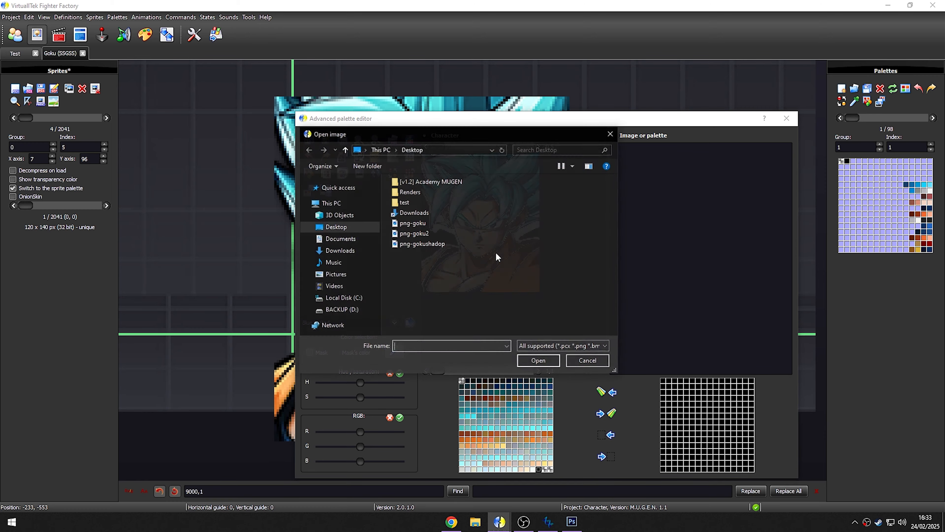
click(432, 242)
click(538, 359)
key(Escape)
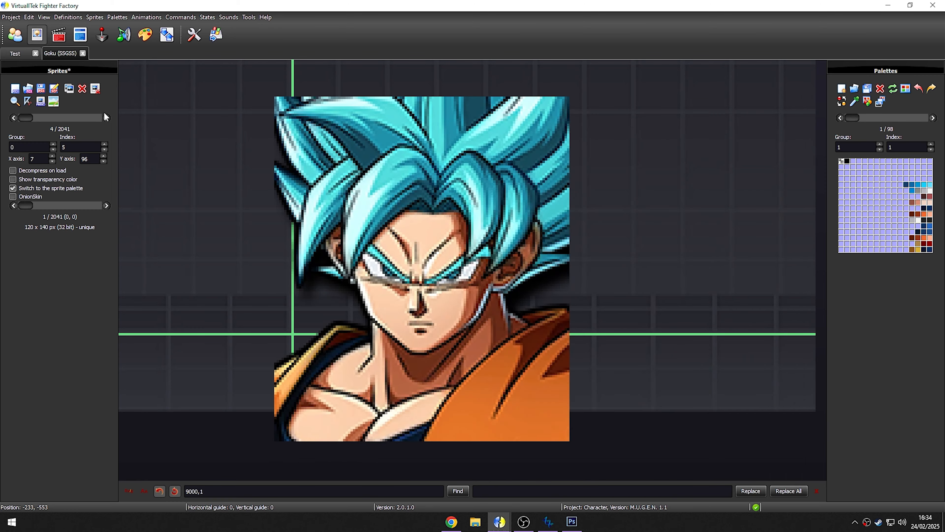
- Add the re-indexed png-gokushadop as sprite 9000,4 and set its X axis and Y axis to 0
click(14, 88)
click(131, 129)
double_click(131, 129)
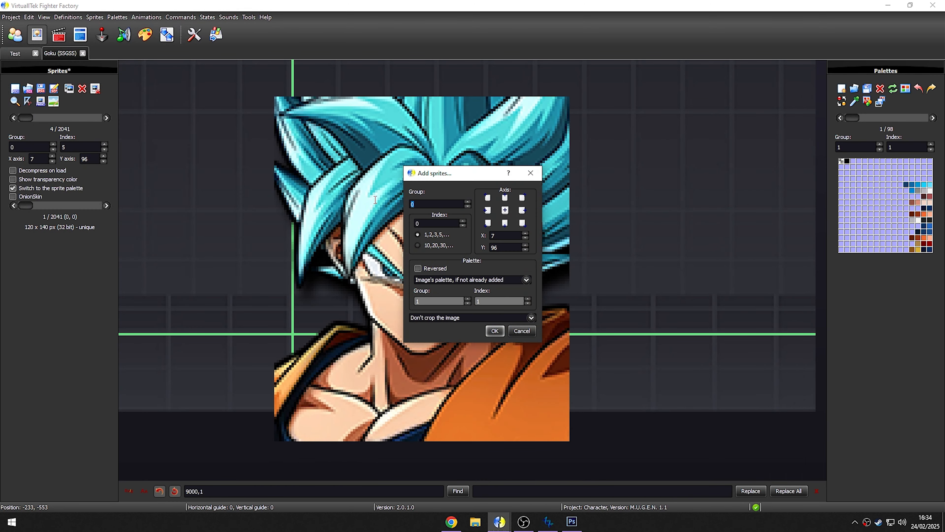
key(Return)
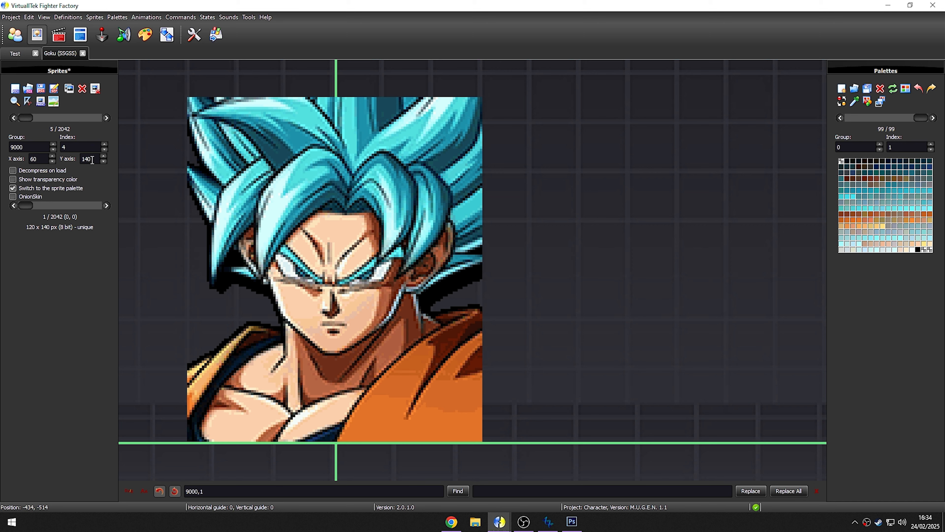
key(ctrl+z)
scroll(258, 276, down, 5)
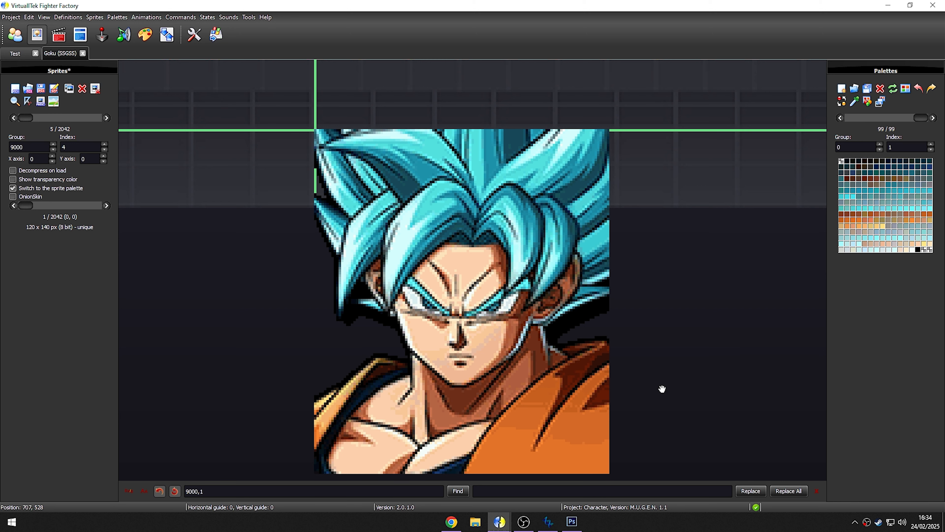
scroll(724, 286, down, 1)
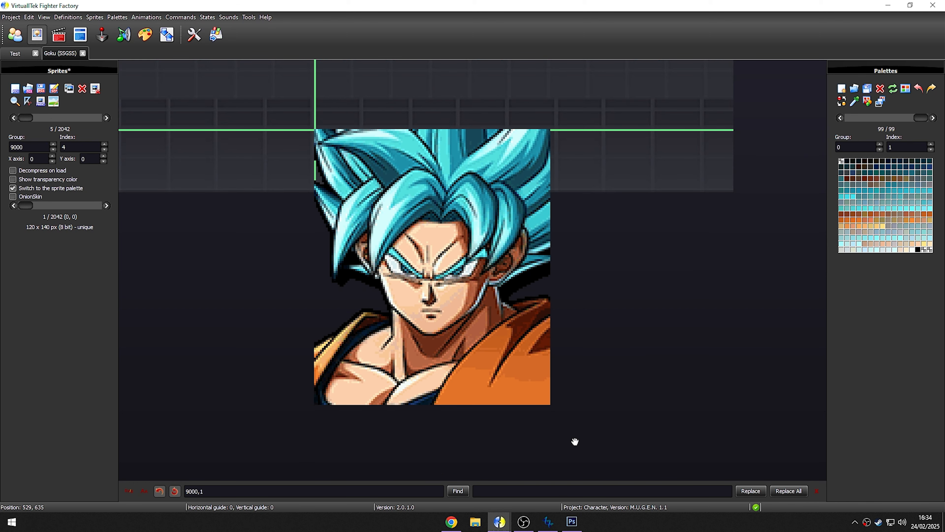
- Switch to Photoshop, undo the drop shadow on Layer 2 and close the GokuSSB.png document without saving
click(572, 521)
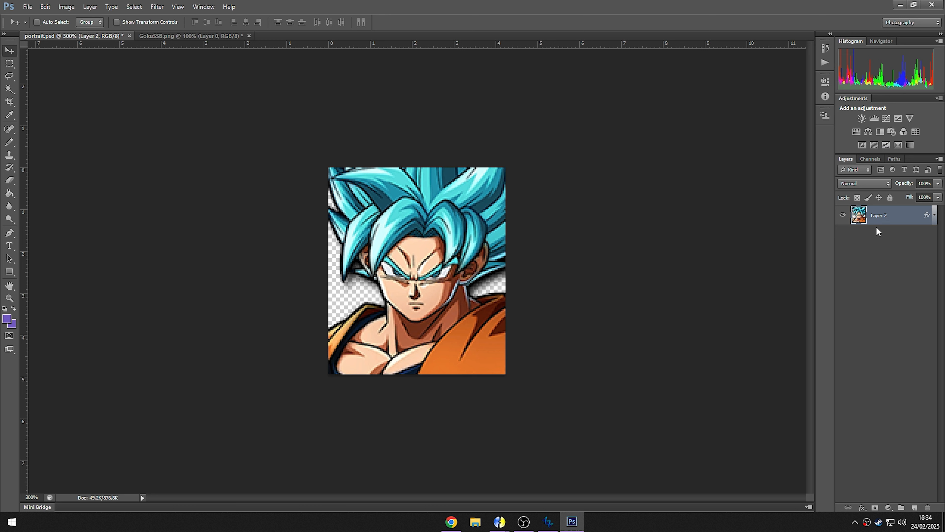
key(ctrl+z)
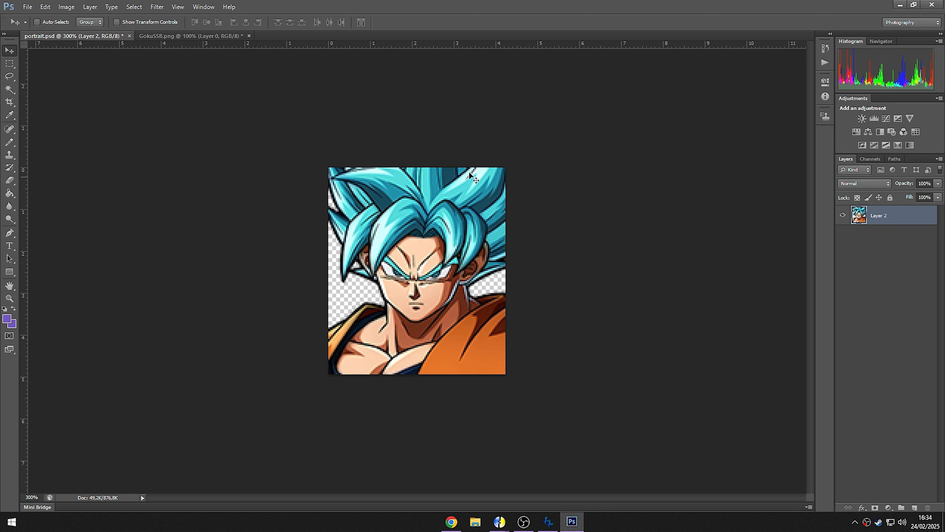
click(249, 36)
click(472, 196)
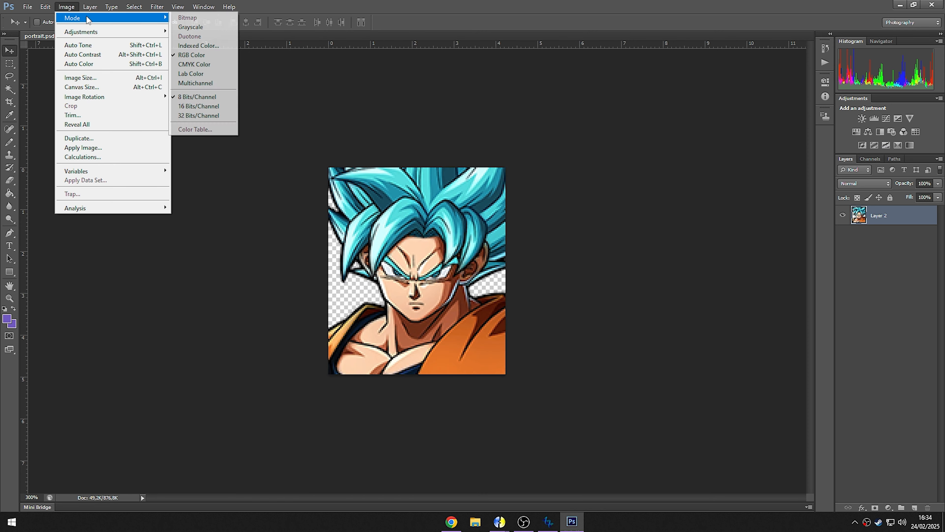
- Preview the portrait's Indexed Color conversion with the System (Mac OS), Uniform, Local (Selective) and Custom palettes, and cancel the conversion
mouse_move(94, 19)
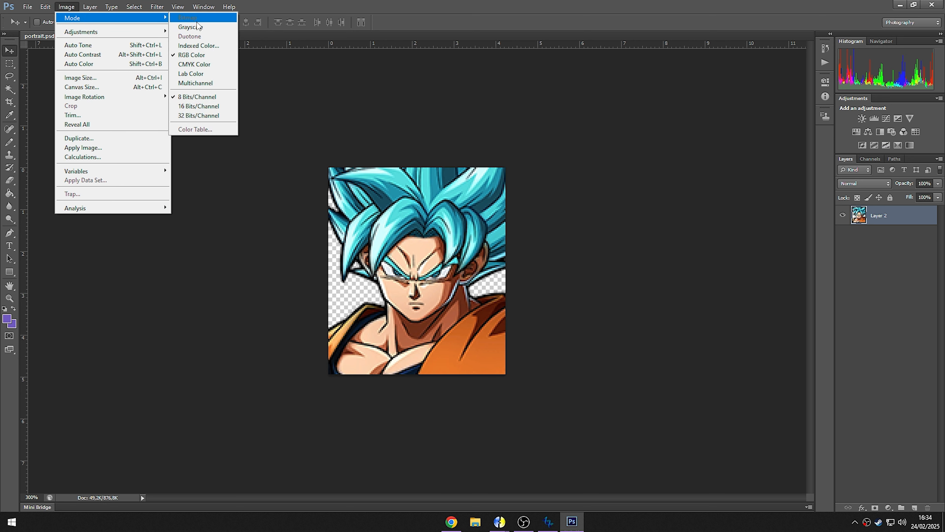
click(216, 48)
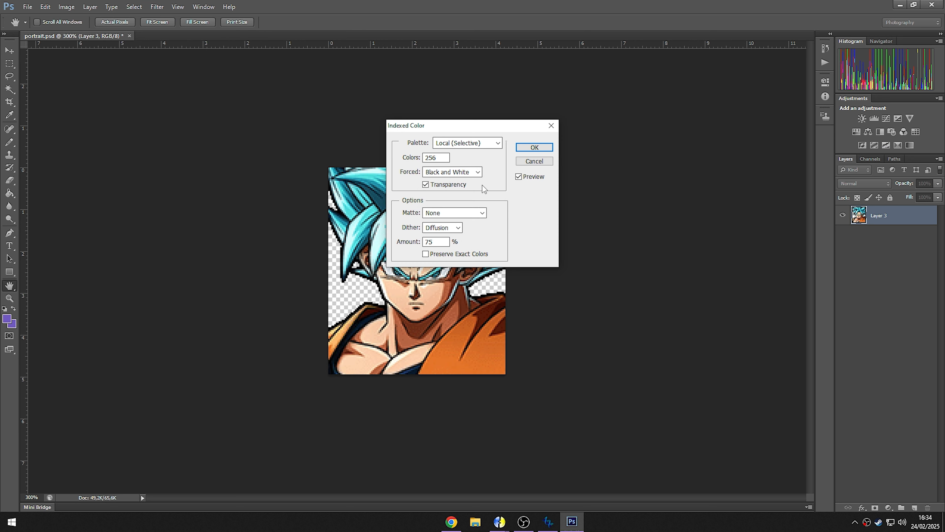
click(498, 142)
click(633, 137)
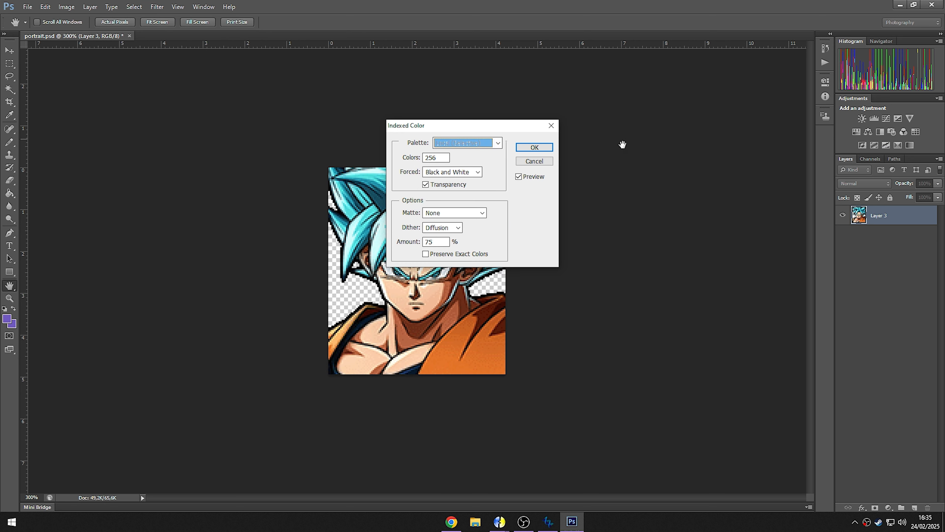
drag(506, 129, 646, 185)
click(506, 153)
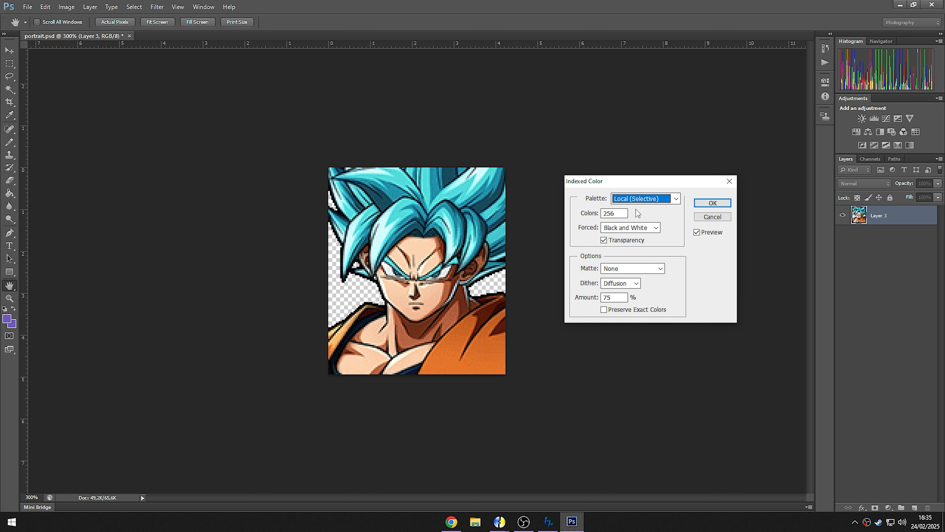
click(647, 199)
click(646, 218)
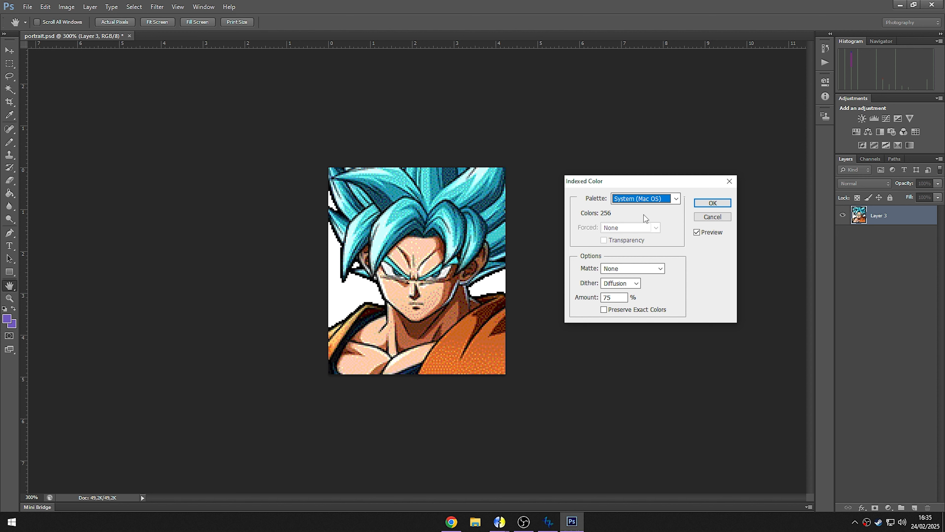
key(Down)
key(Down)
key(Down)
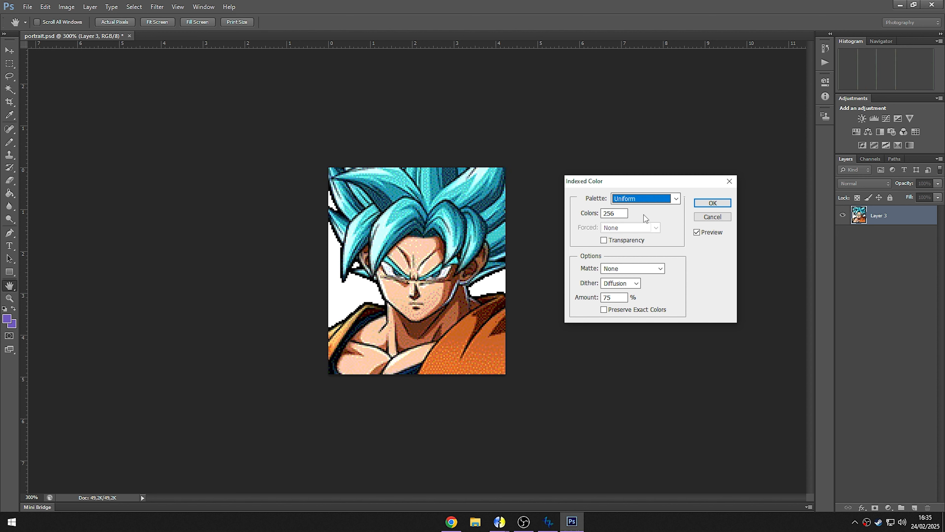
key(Down)
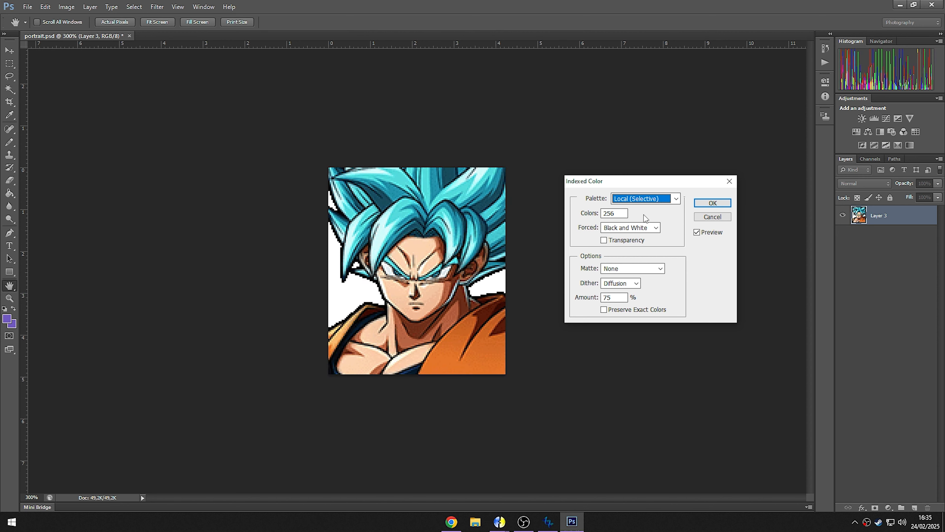
key(Down)
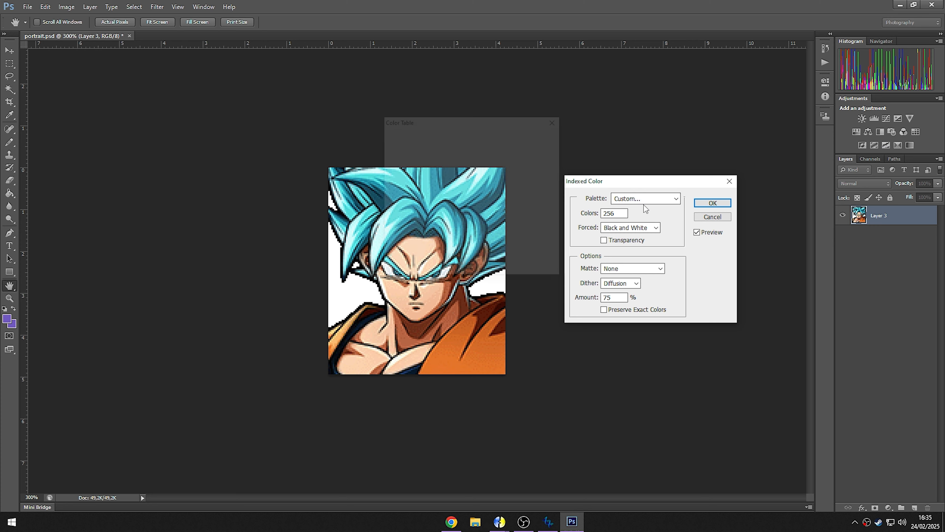
click(540, 151)
key(Escape)
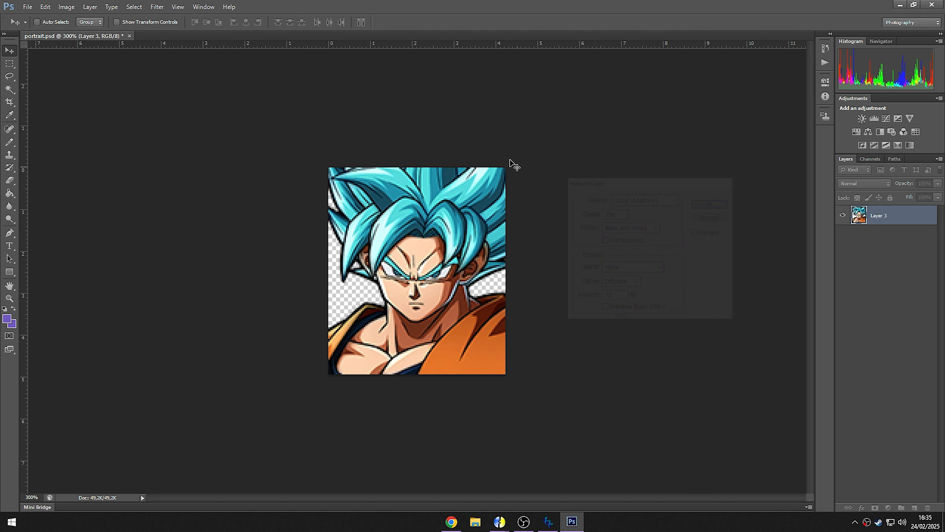
- Try a White matte, a custom matte and a 1% dither amount in the portrait's Indexed Color conversion, and discard these changes
click(67, 6)
mouse_move(72, 18)
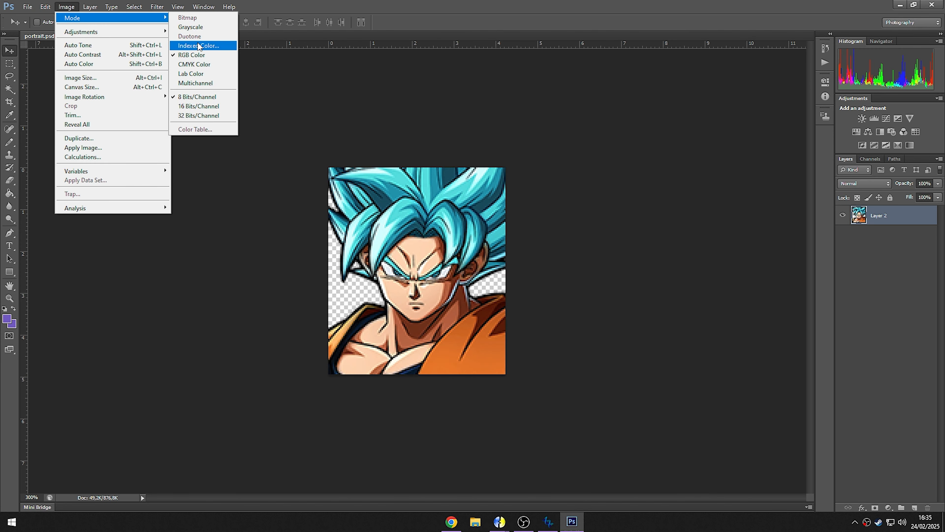
click(198, 46)
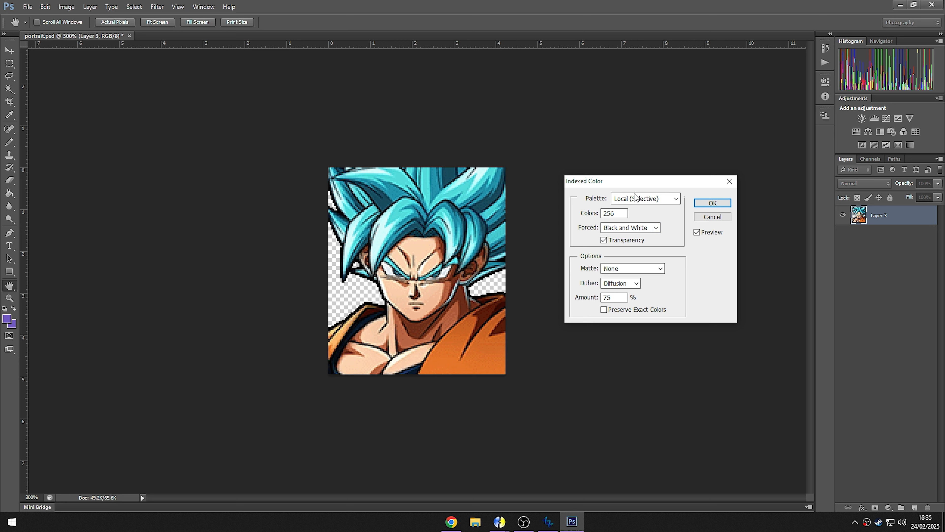
click(653, 228)
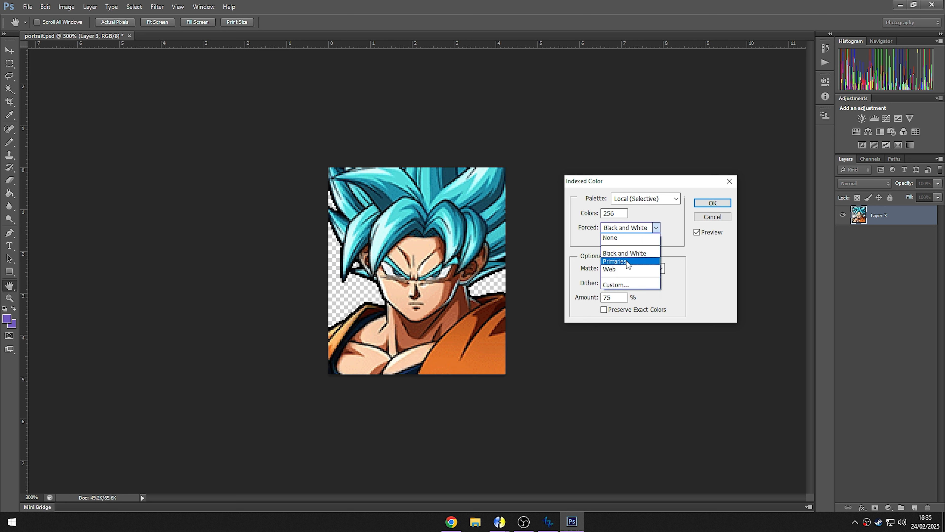
click(627, 265)
key(b)
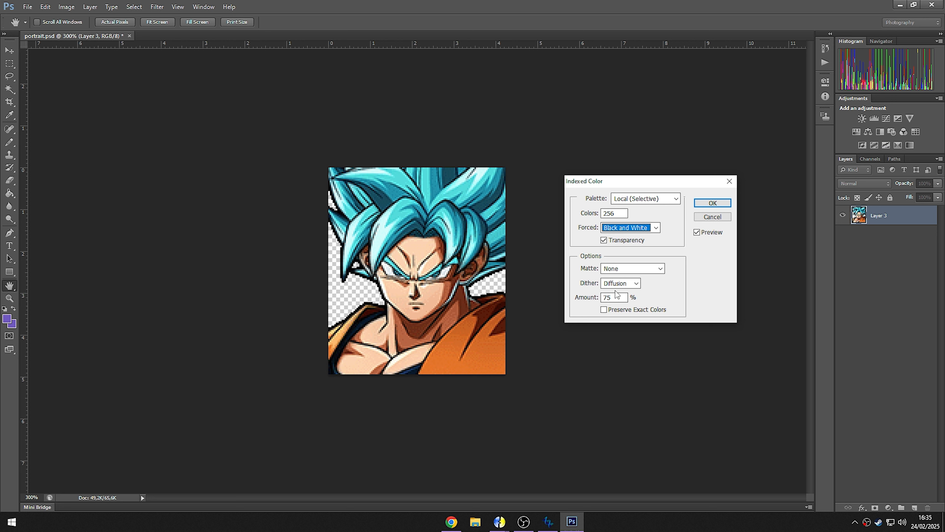
click(620, 298)
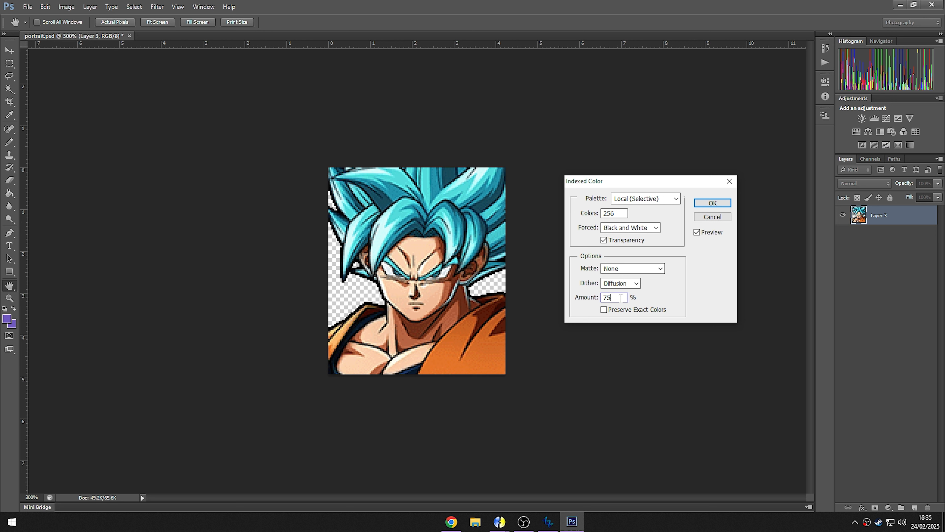
click(623, 284)
click(621, 294)
click(500, 198)
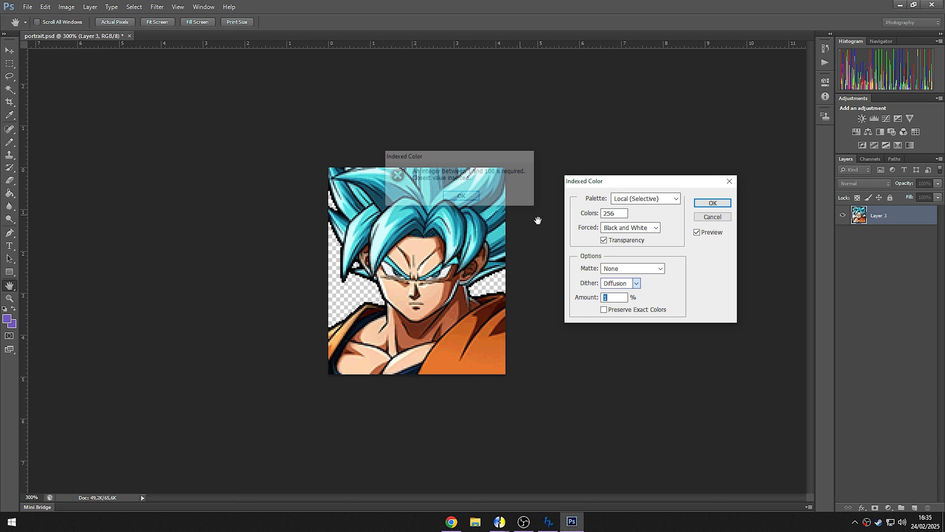
click(621, 269)
click(609, 314)
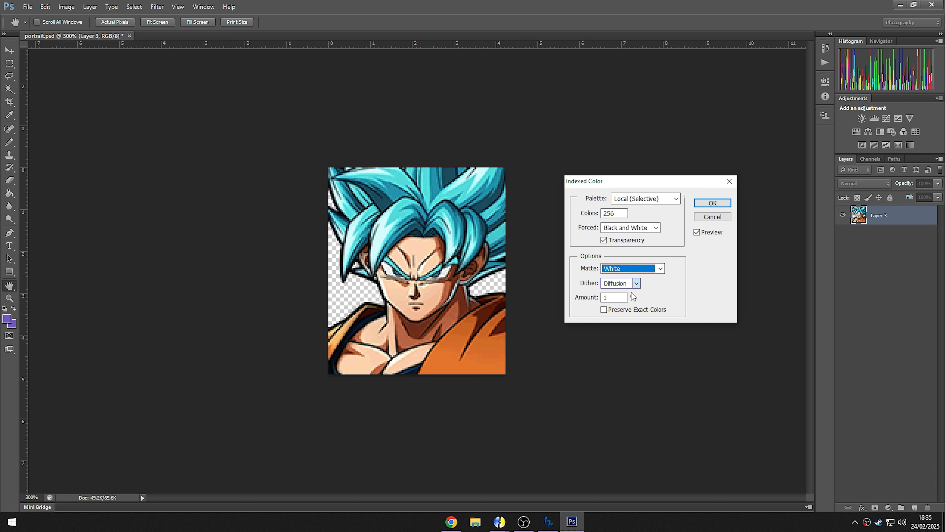
key(Down)
key(Down)
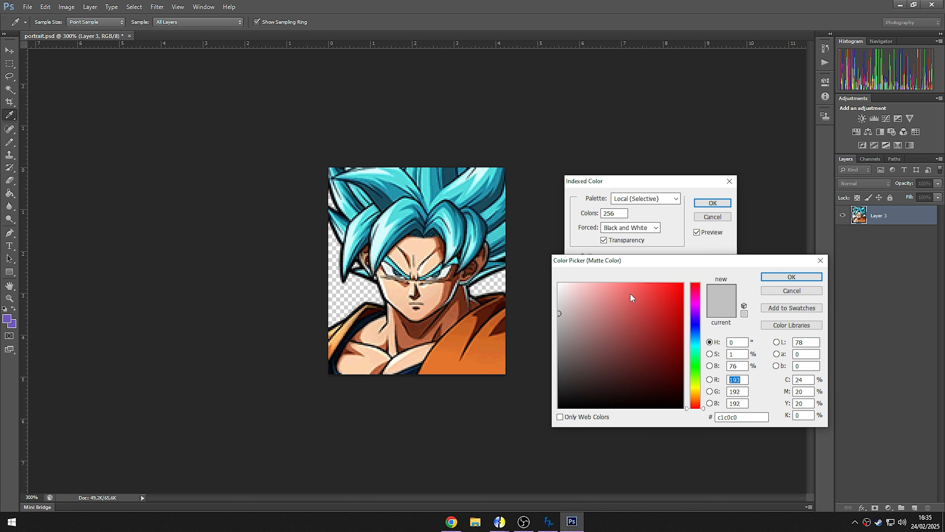
click(792, 290)
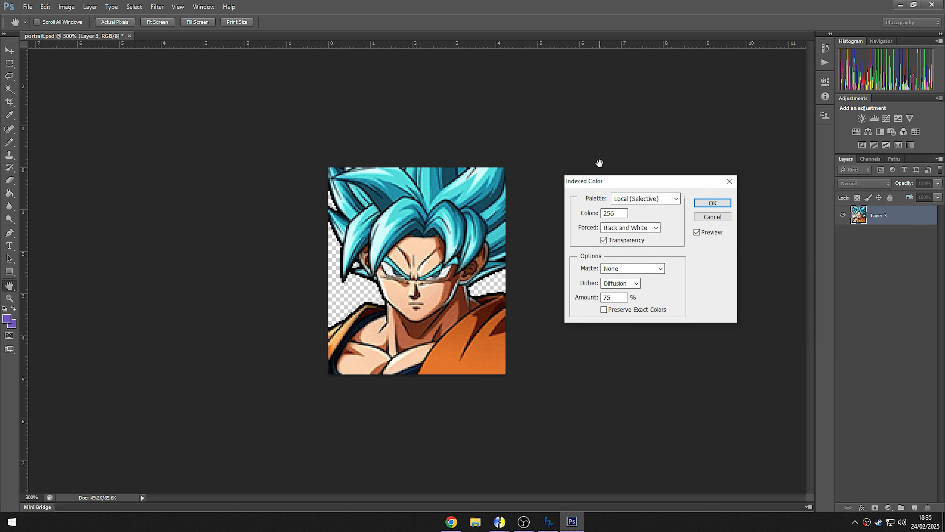
- Convert the portrait to Indexed Color with the Local (Selective) palette, 256 colors, Black and White forced, transparency and 75% Diffusion dither
drag(612, 181, 584, 190)
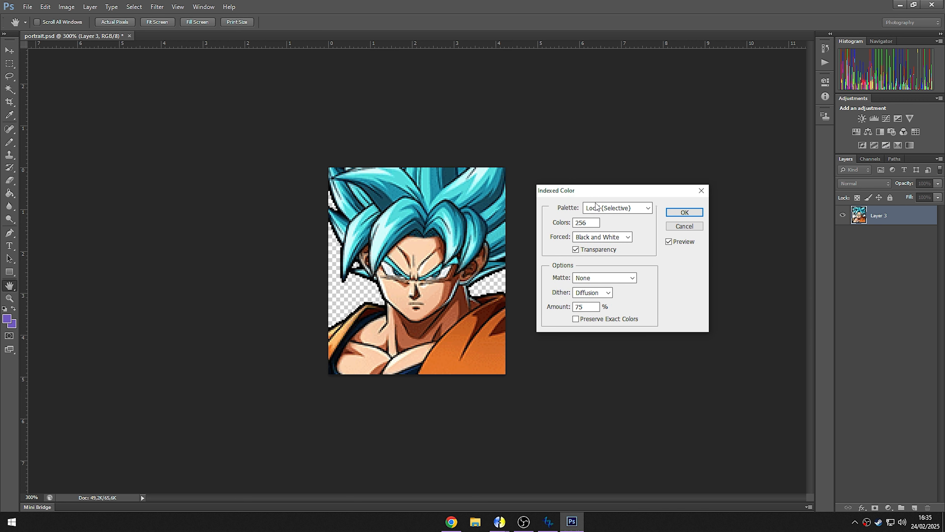
click(686, 217)
click(67, 7)
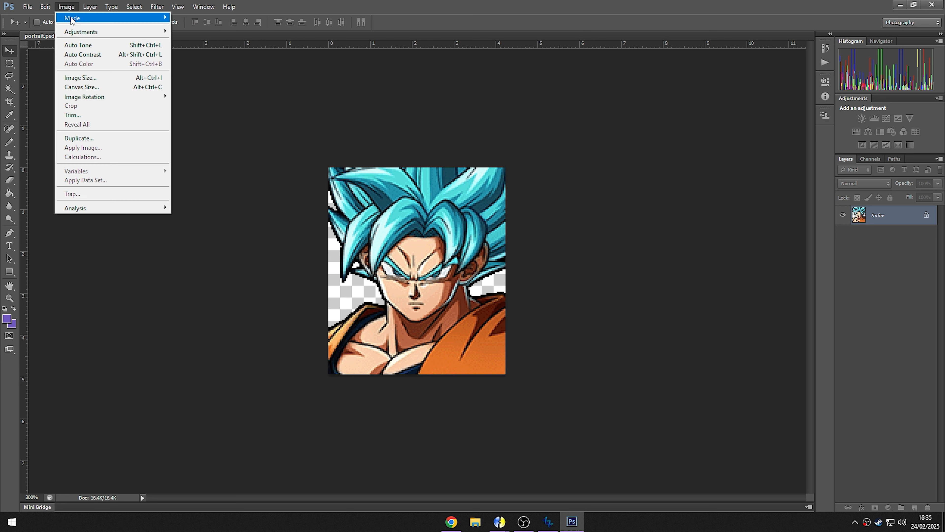
mouse_move(72, 18)
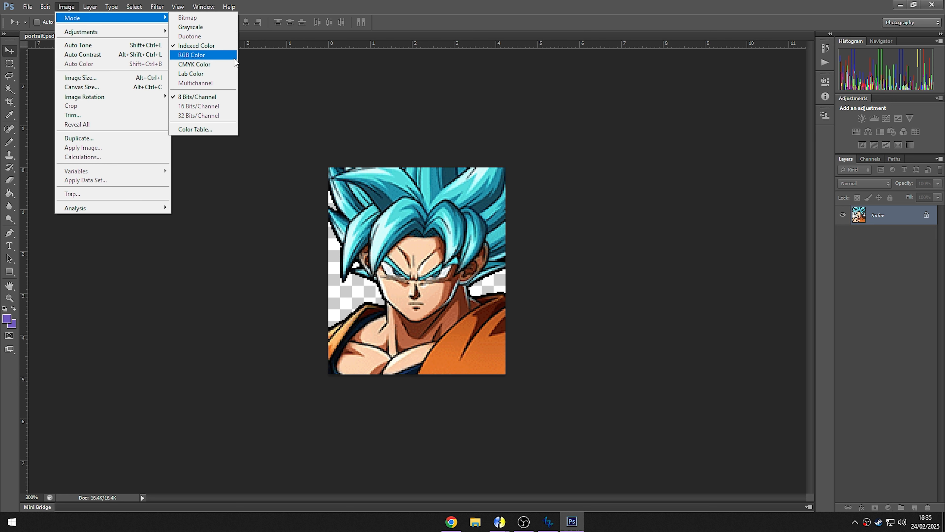
click(692, 218)
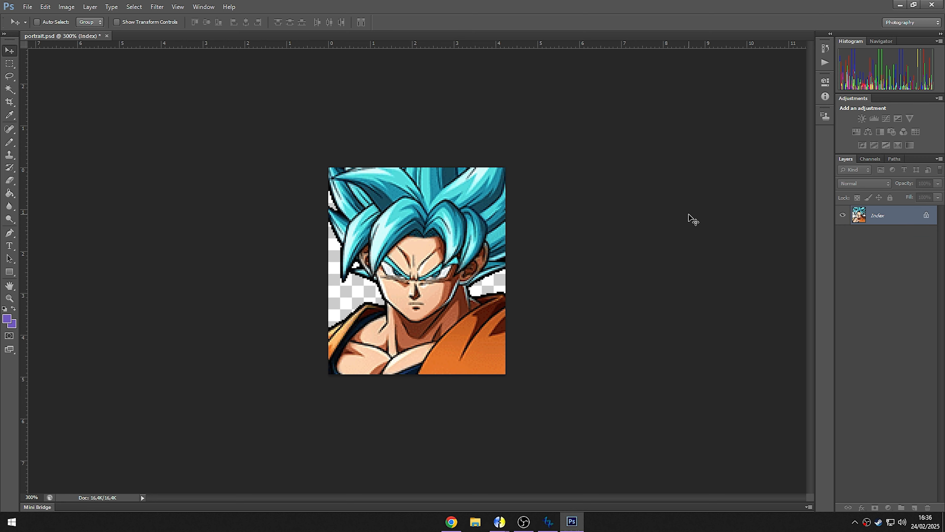
- Set up saving a copy of the indexed portrait to the Desktop in PCX format
click(27, 7)
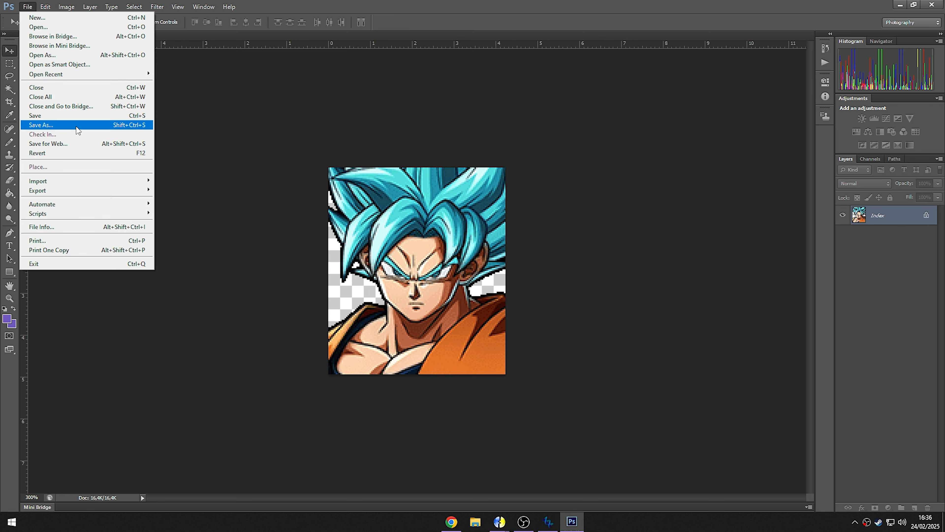
click(98, 125)
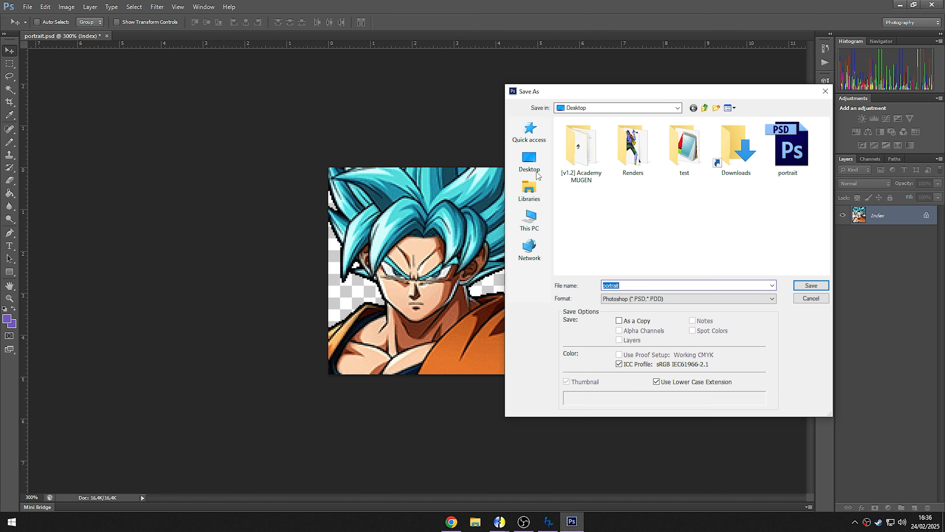
click(644, 298)
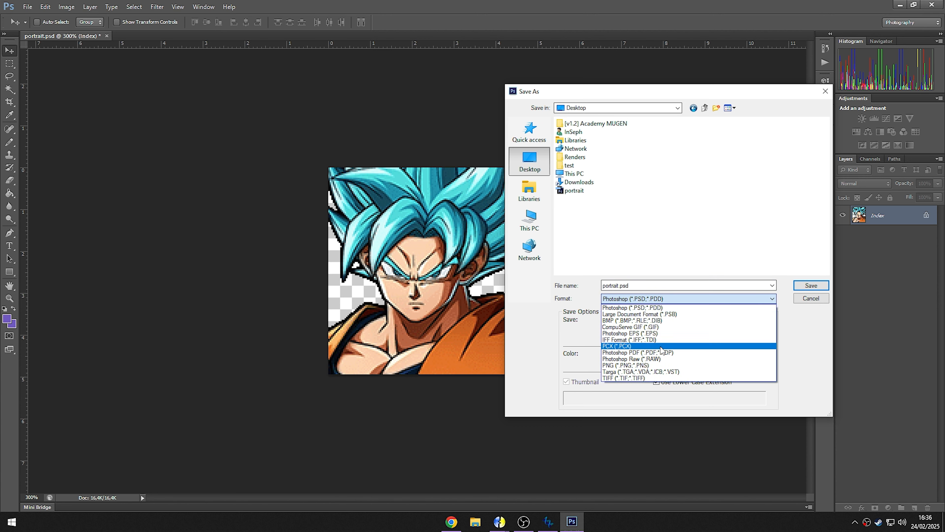
click(660, 349)
click(639, 290)
click(646, 288)
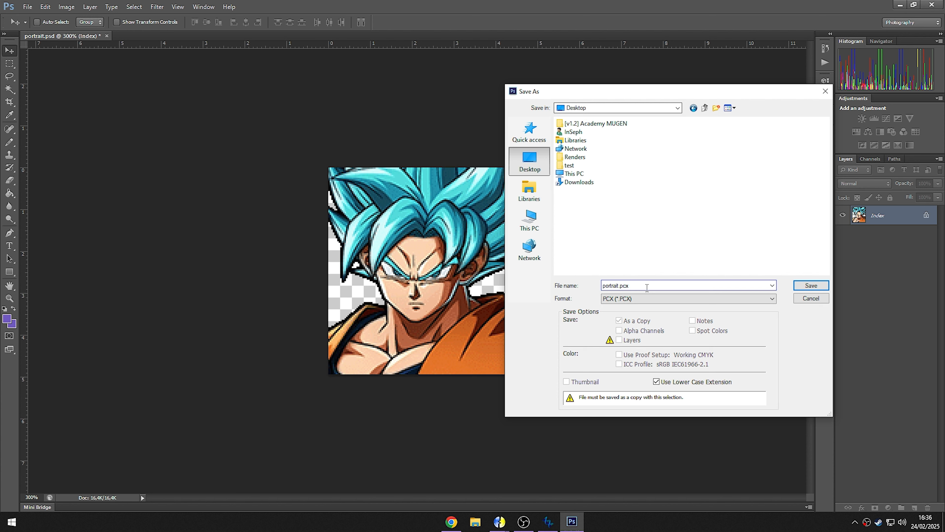
click(645, 298)
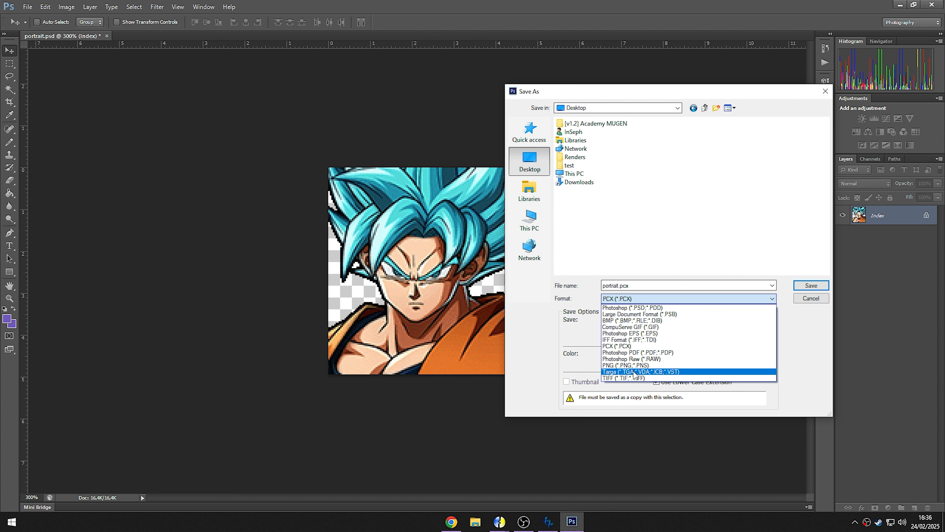
click(623, 346)
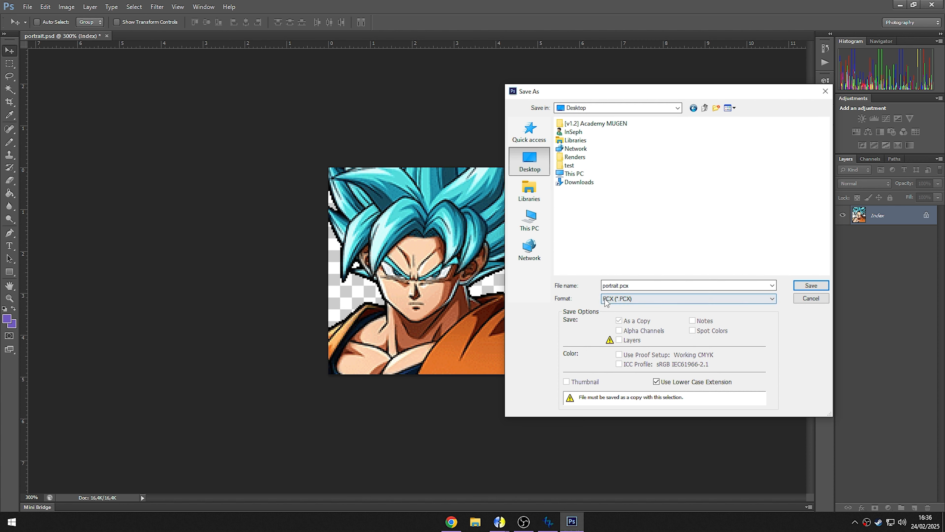
key(shift+Tab)
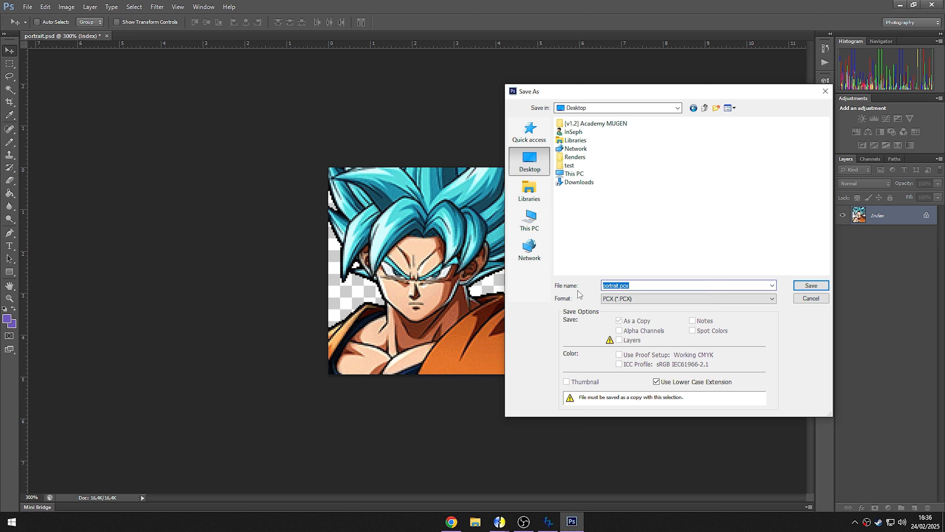
click(612, 298)
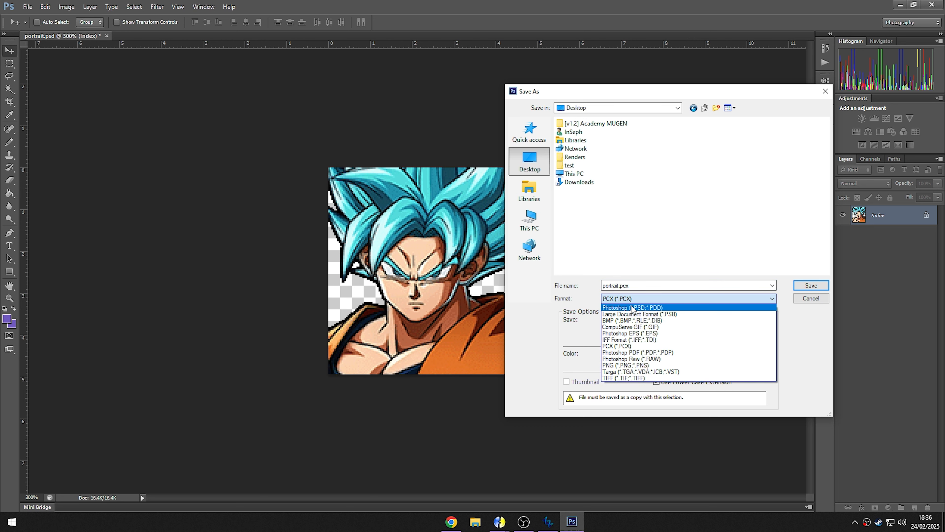
click(639, 296)
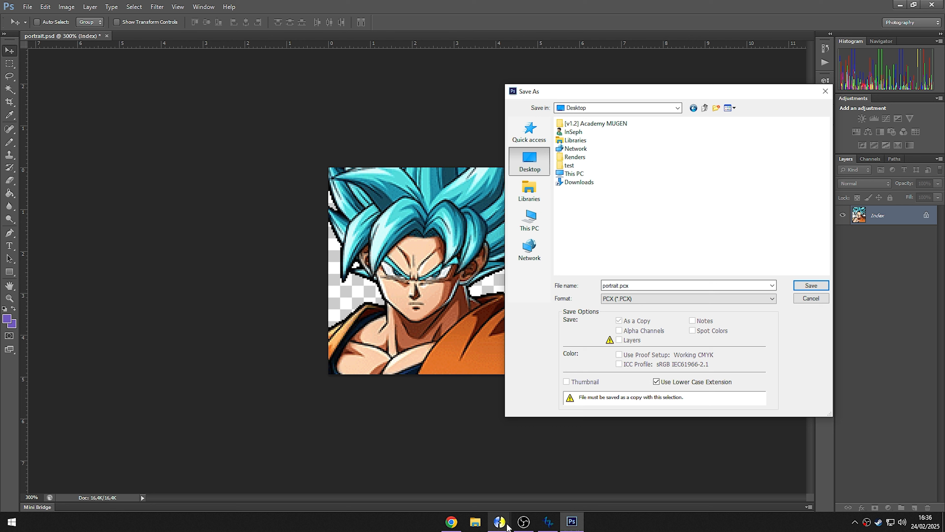
- Glance at the current sprite in Fighter Factory, return to Photoshop and save the PCX copy as goku-ssb
mouse_move(507, 526)
click(528, 484)
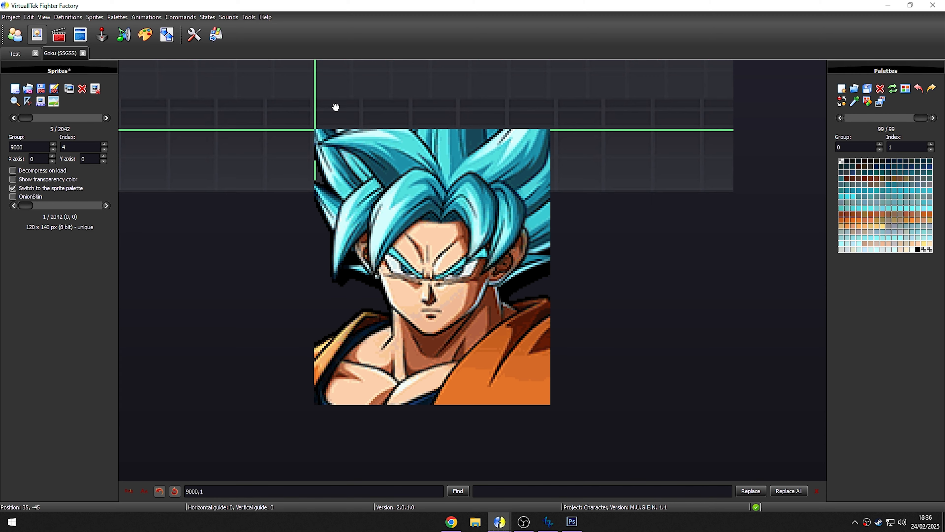
click(889, 5)
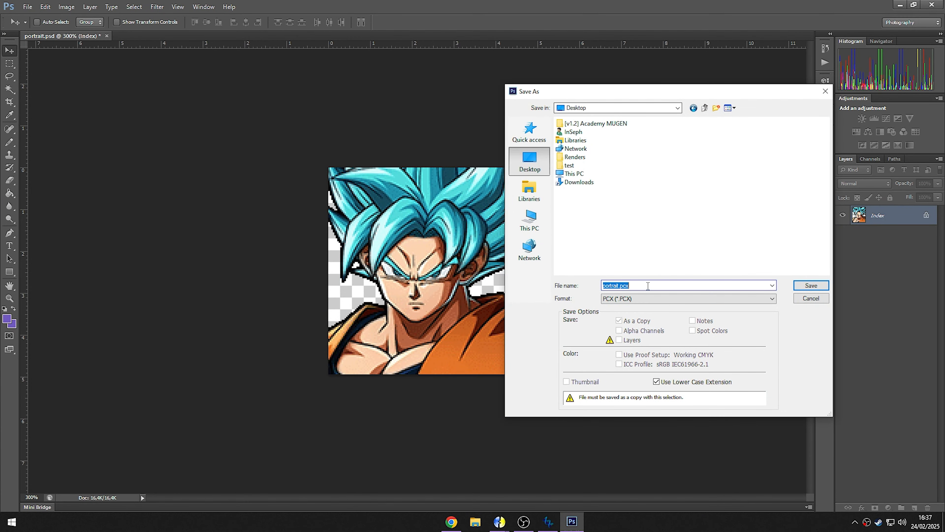
text(goku-ss)
key(Return)
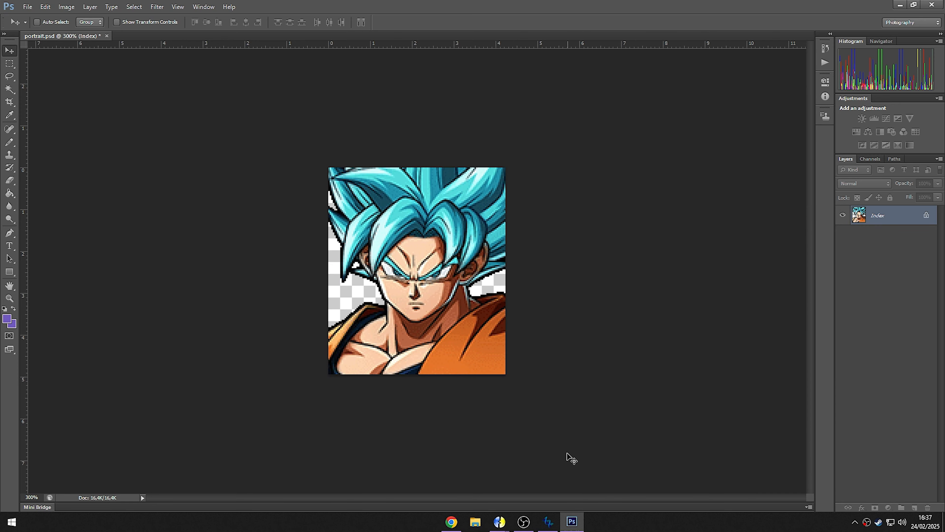
- Switch to Fighter Factory and add goku-ssb from the Desktop as sprite 9000,5 with a bottom-centre axis
mouse_move(499, 521)
click(518, 489)
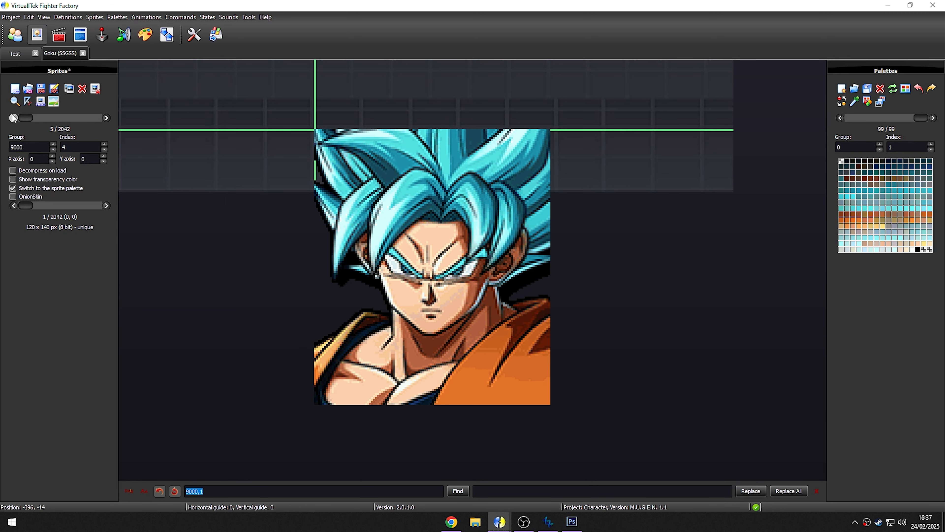
click(23, 88)
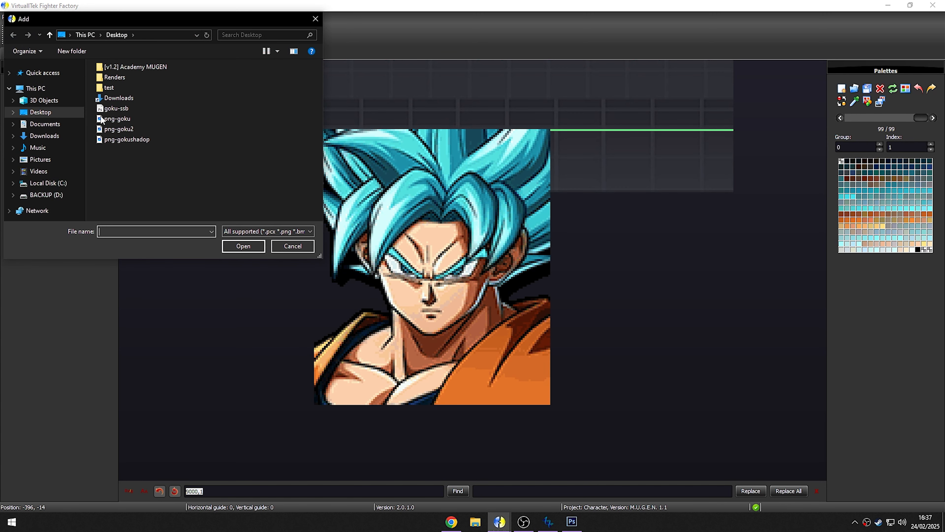
click(117, 109)
double_click(119, 110)
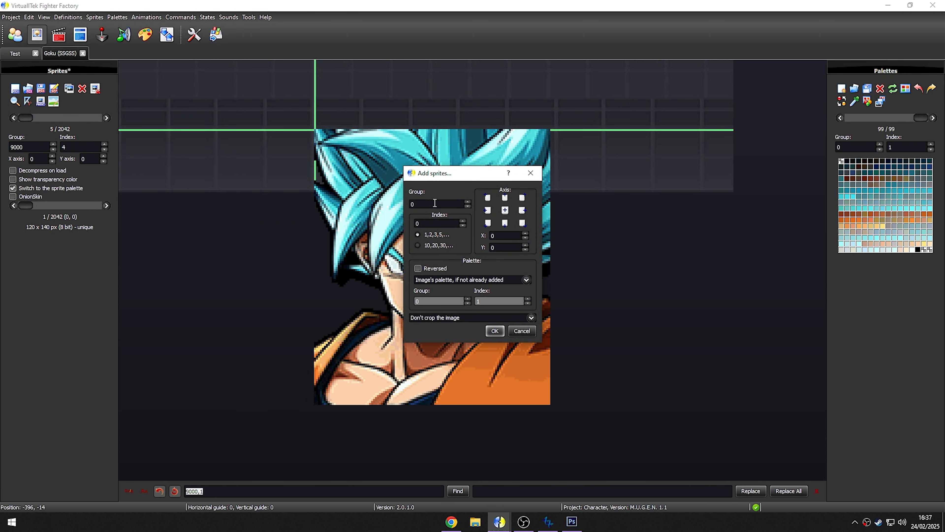
text(9000)
click(504, 223)
click(494, 330)
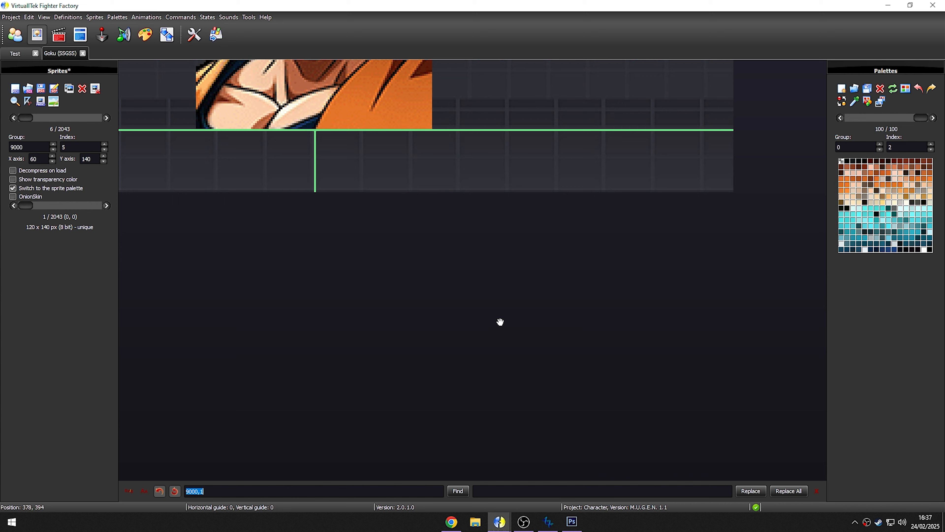
- Set the Y axis and X axis of sprite 9000,5 to 0
double_click(89, 159)
text(0)
double_click(37, 159)
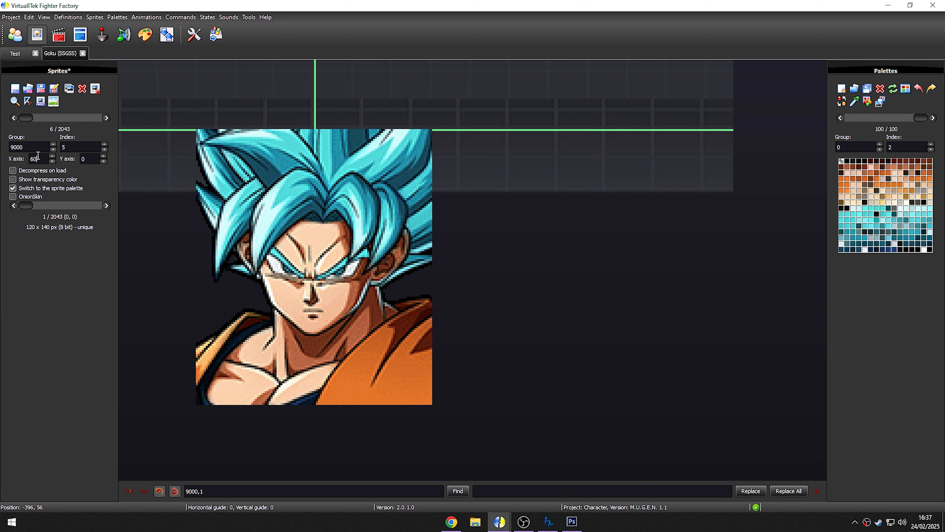
text(0)
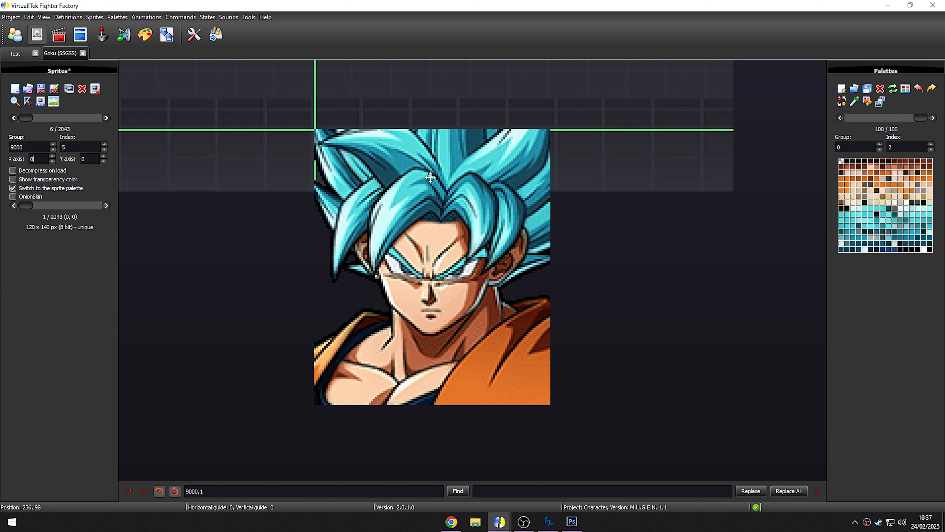
- Delete the three test sprites between 9000,2 and 9000,5, including the 32-bit drop-shadow portrait and 9000,4
click(14, 118)
click(14, 118)
click(14, 117)
click(13, 118)
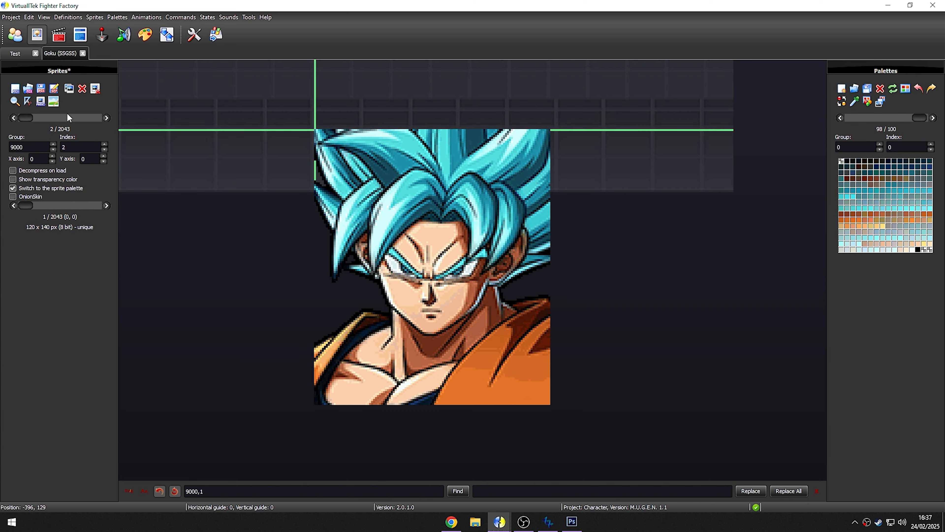
click(83, 89)
click(83, 89)
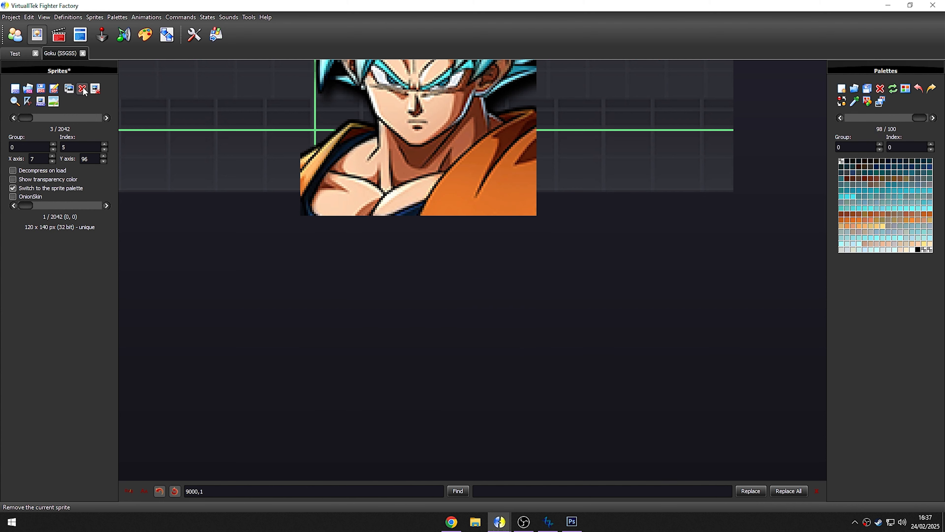
click(82, 88)
key(Return)
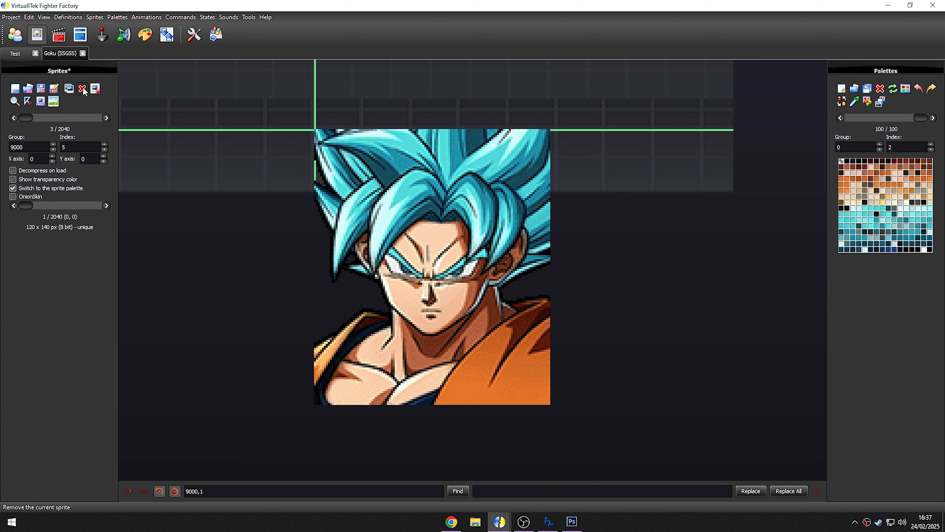
- Compare the color and shading detail of sprites 9000,2 and 9000,5 by alternating between the two at different magnifications
scroll(399, 347, up, 2)
scroll(474, 285, down, 3)
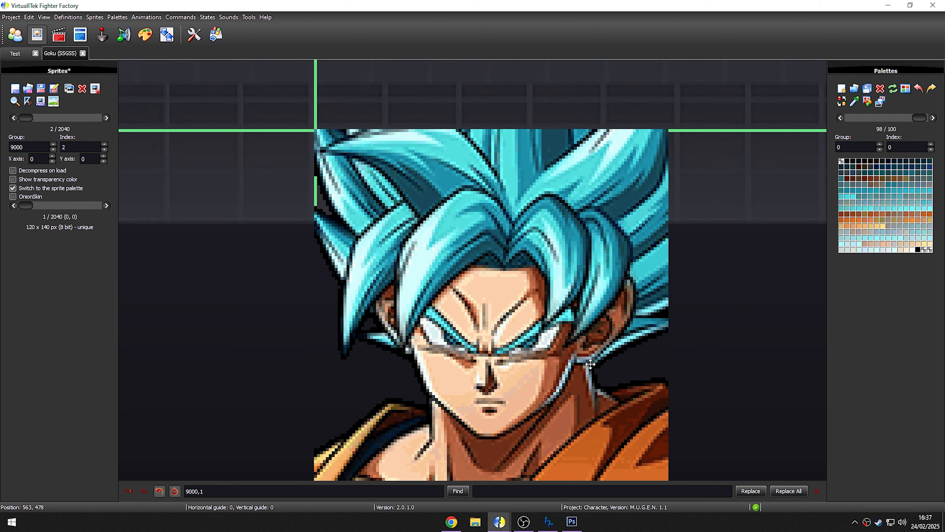
drag(628, 373, 605, 357)
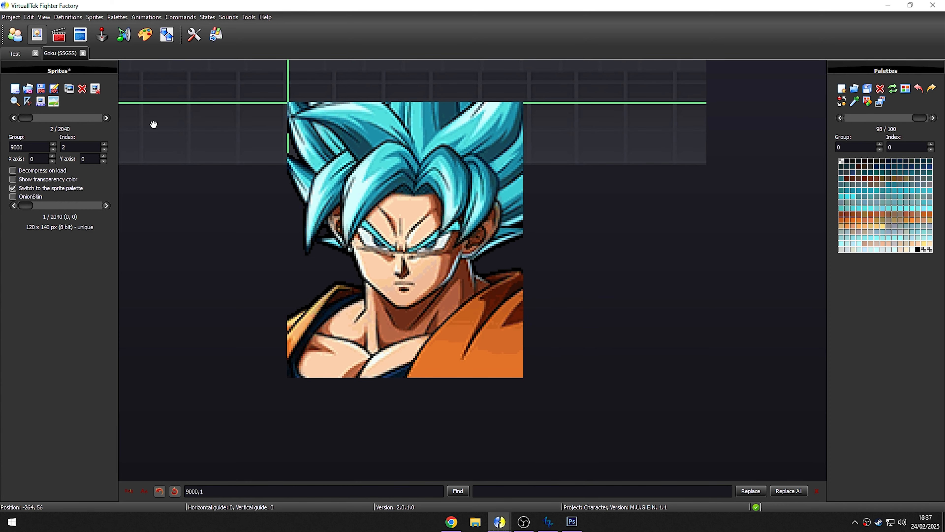
click(106, 118)
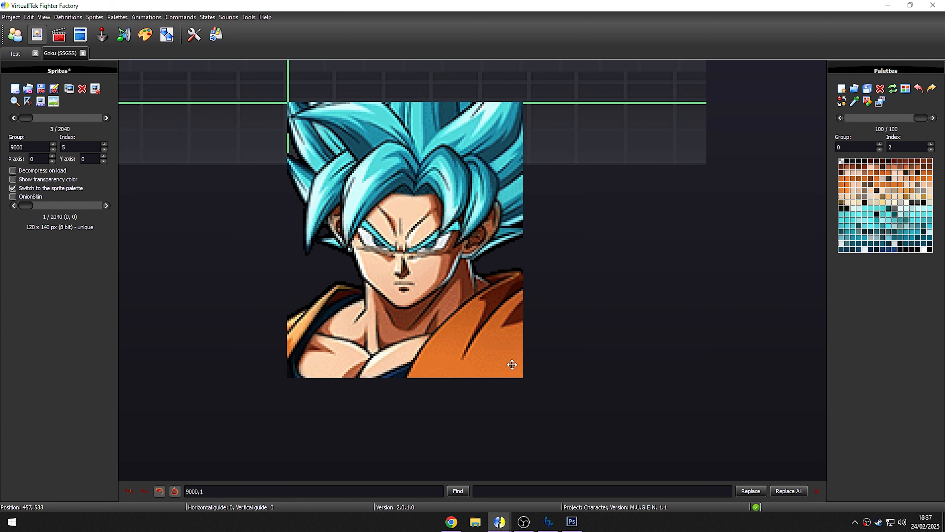
key(Left)
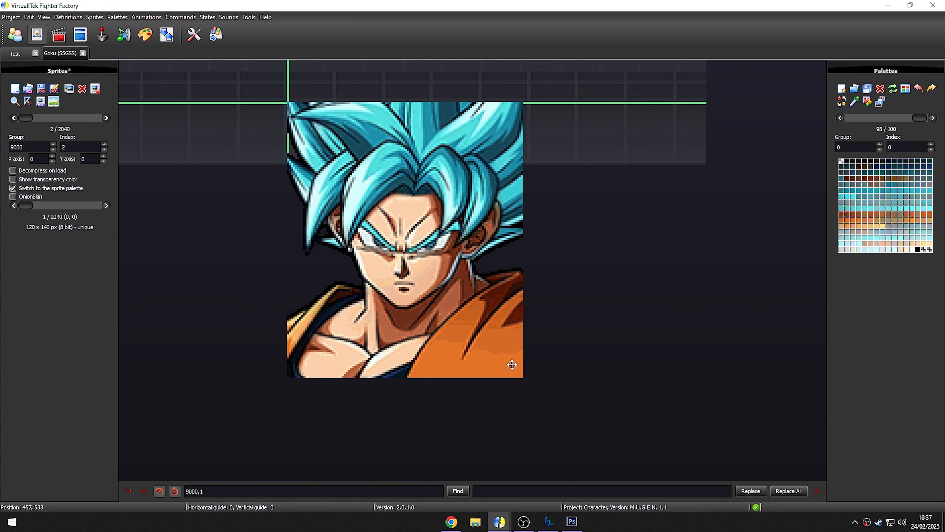
key(Right)
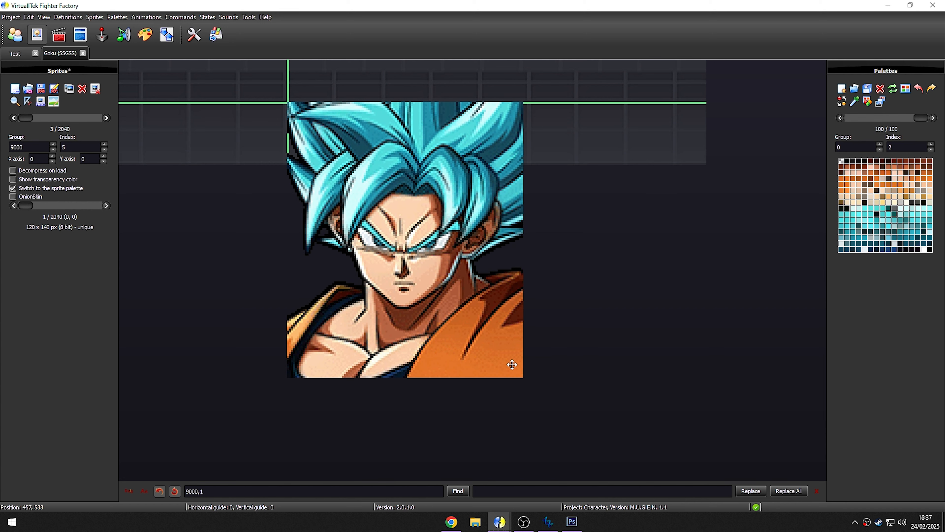
key(Left)
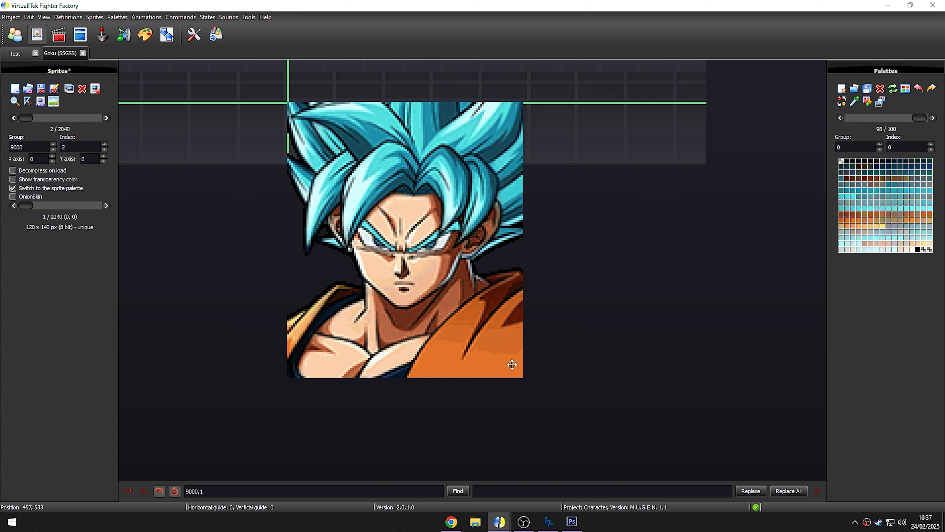
key(Right)
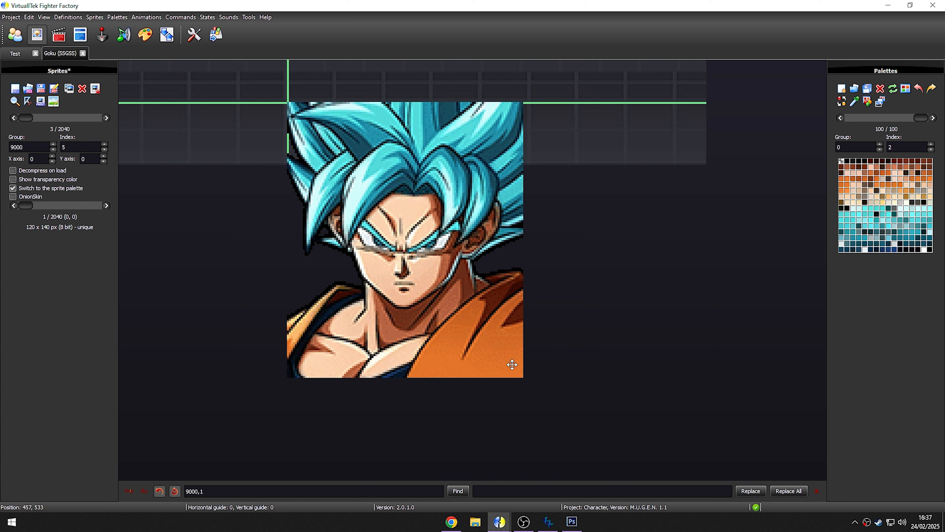
key(Left)
key(Right)
key(Left)
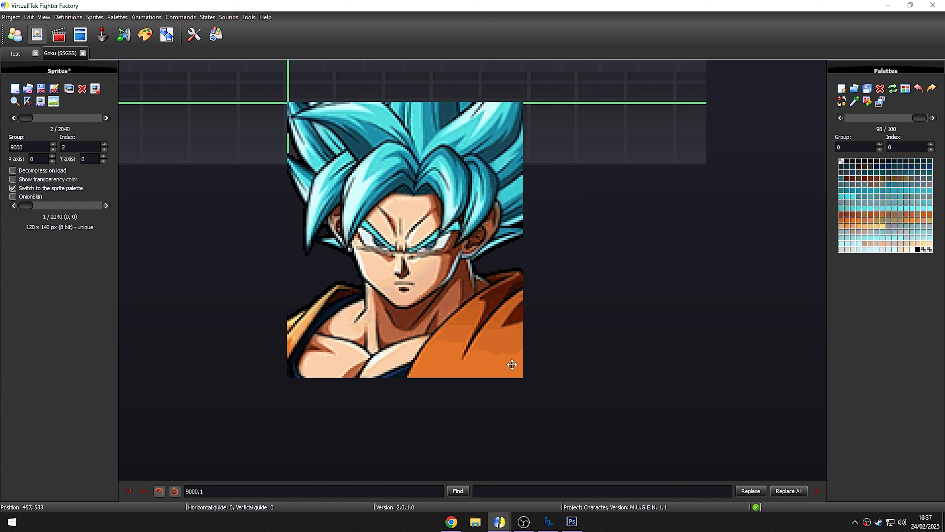
key(Right)
key(Left)
scroll(414, 218, up, 1)
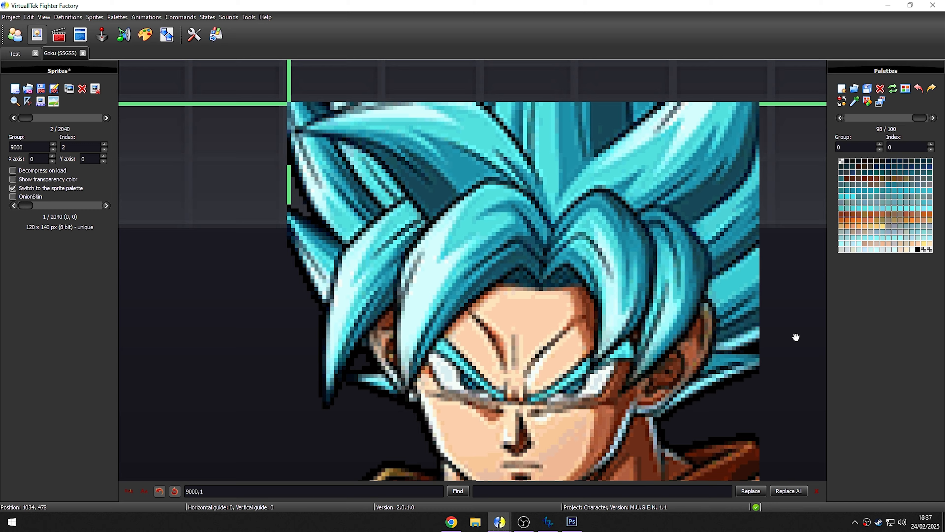
drag(796, 337, 788, 293)
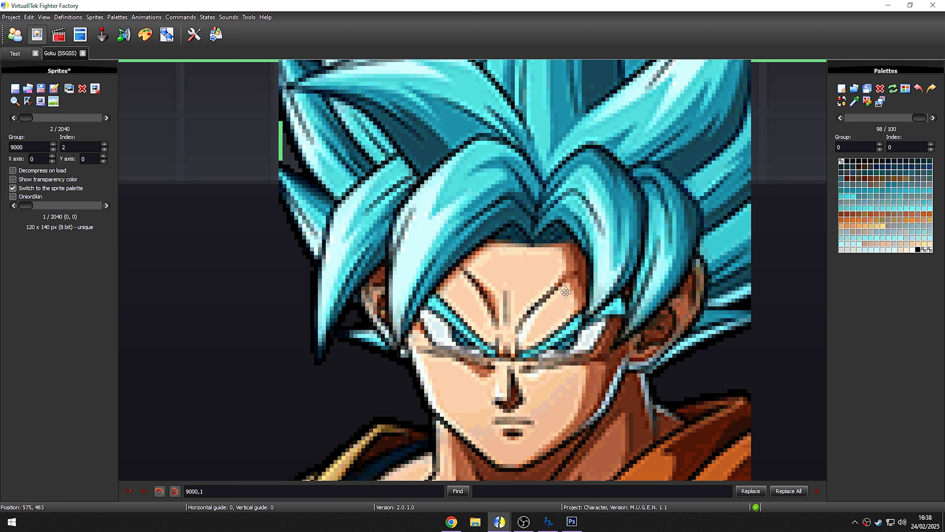
click(106, 118)
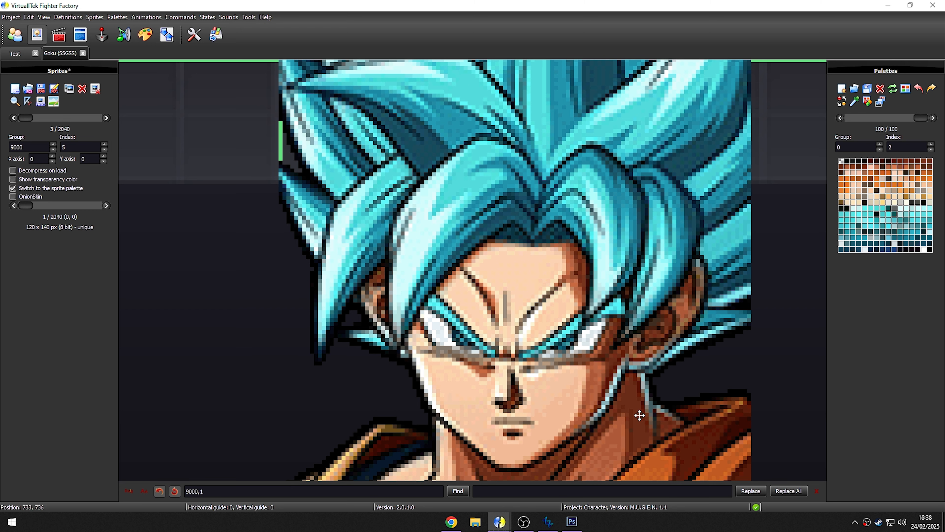
scroll(499, 277, down, 1)
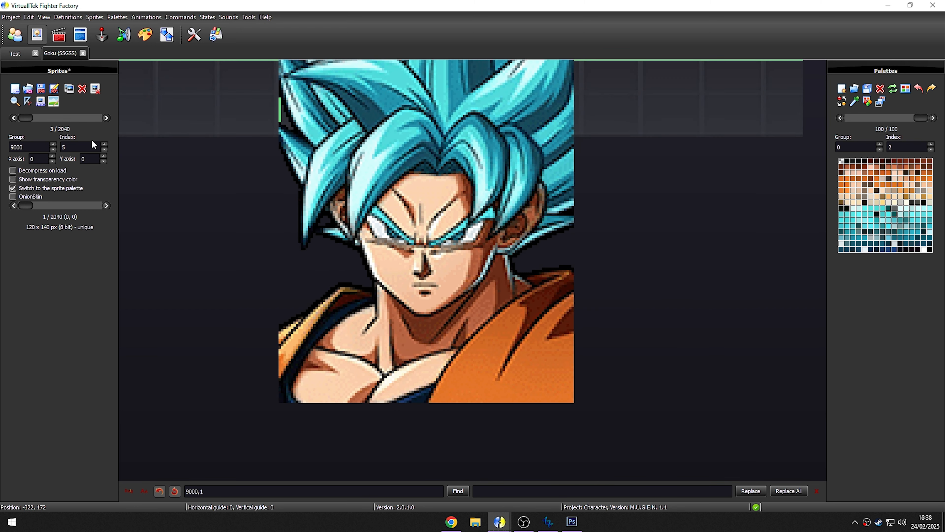
- Close the Goku project and open the VegetaSSGSS character project from the _zPublic folder
click(16, 120)
key(ctrl+o)
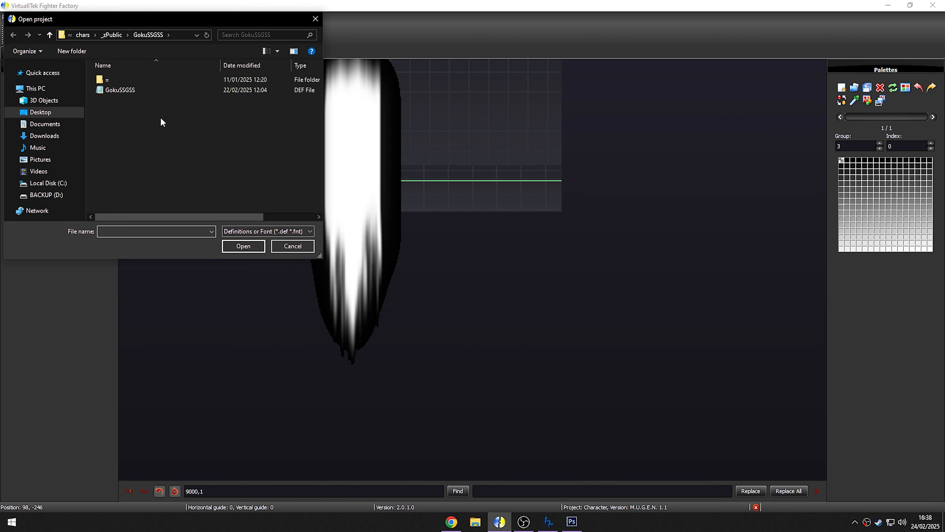
key(alt+Up)
key(v)
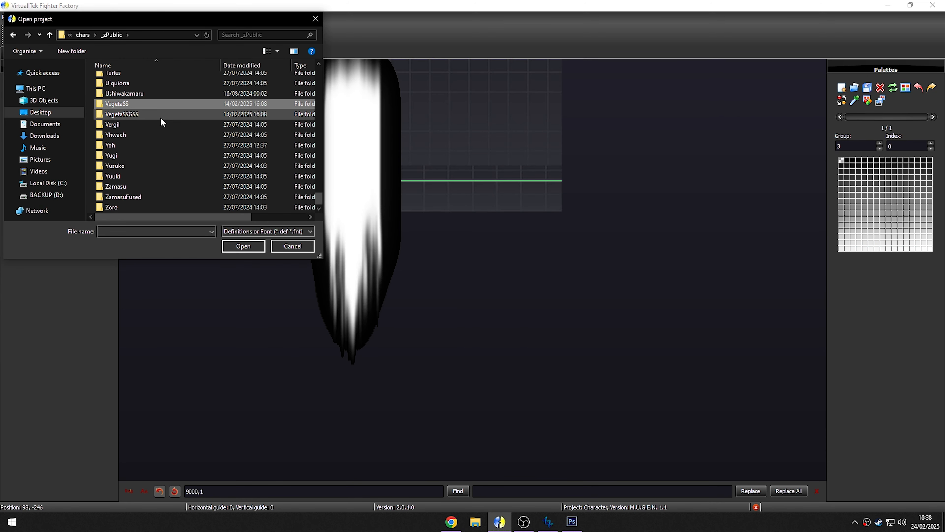
click(161, 119)
double_click(161, 118)
double_click(160, 118)
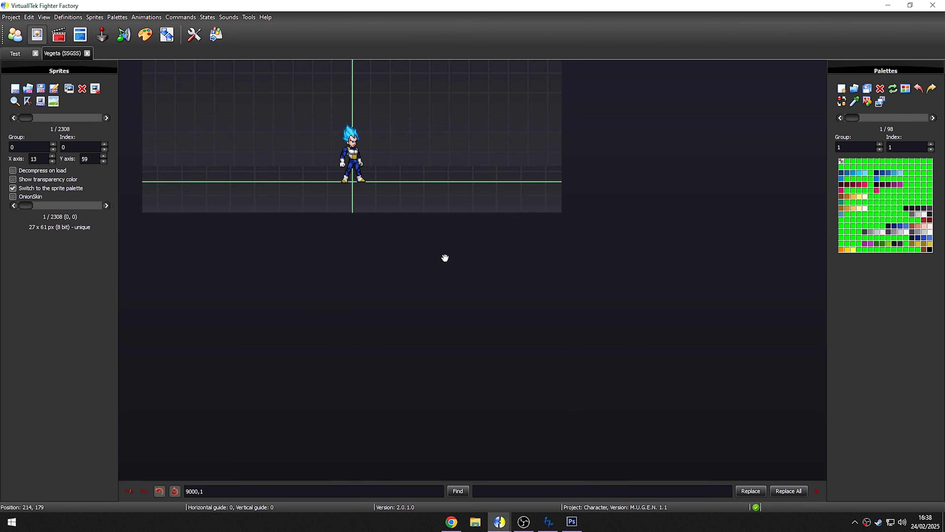
- Find Vegeta's portrait sprite 9000,1 and check its group, index and axis fields
click(458, 490)
scroll(226, 355, up, 4)
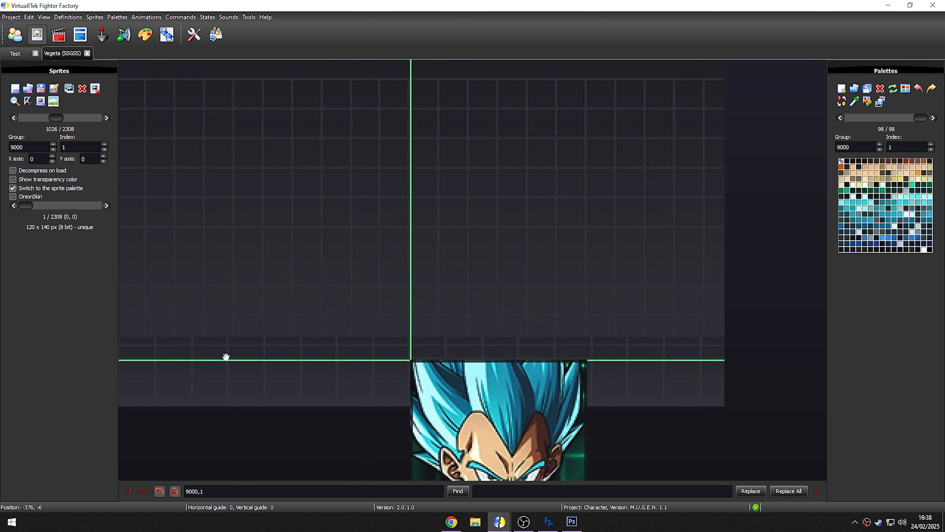
scroll(259, 220, down, 3)
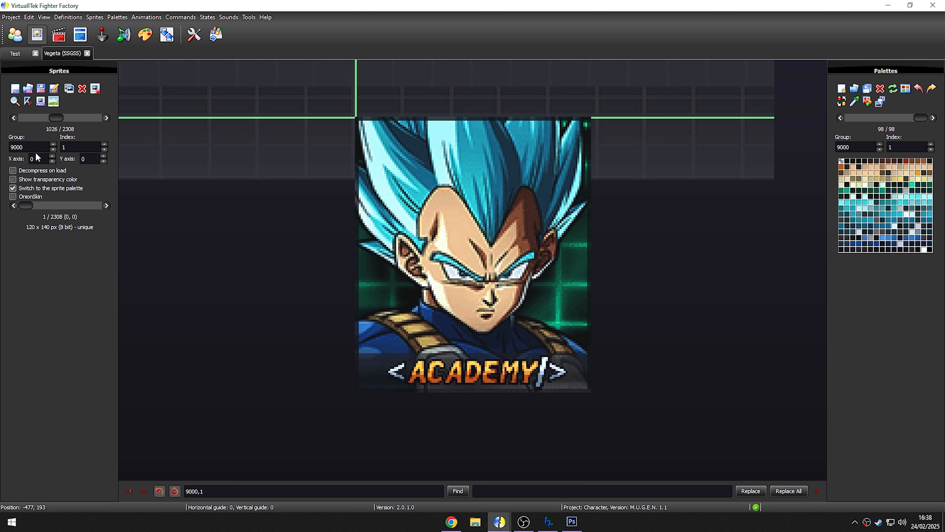
drag(25, 147, 3, 150)
key(Tab)
click(136, 115)
key(Tab)
click(175, 212)
- Replace the image of Vegeta's portrait sprite 9000,1 with goku-ssb from the Desktop
click(53, 101)
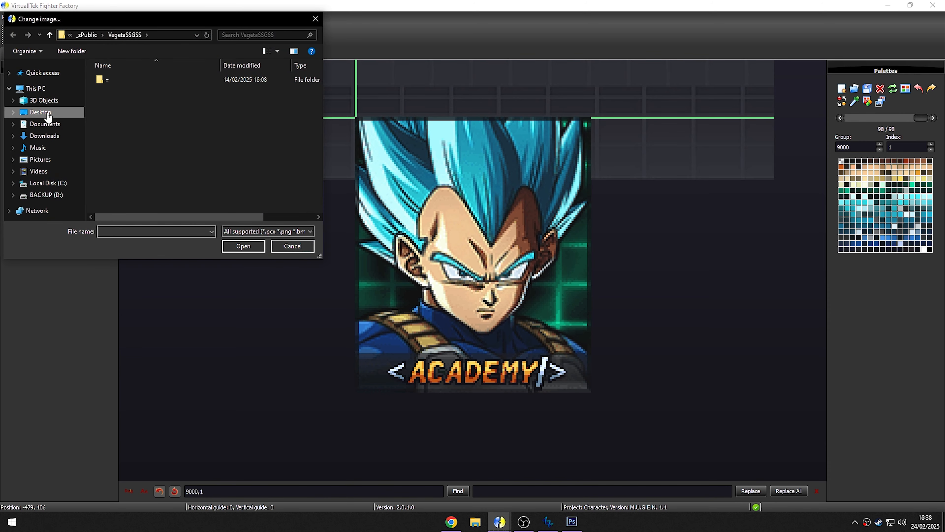
double_click(128, 107)
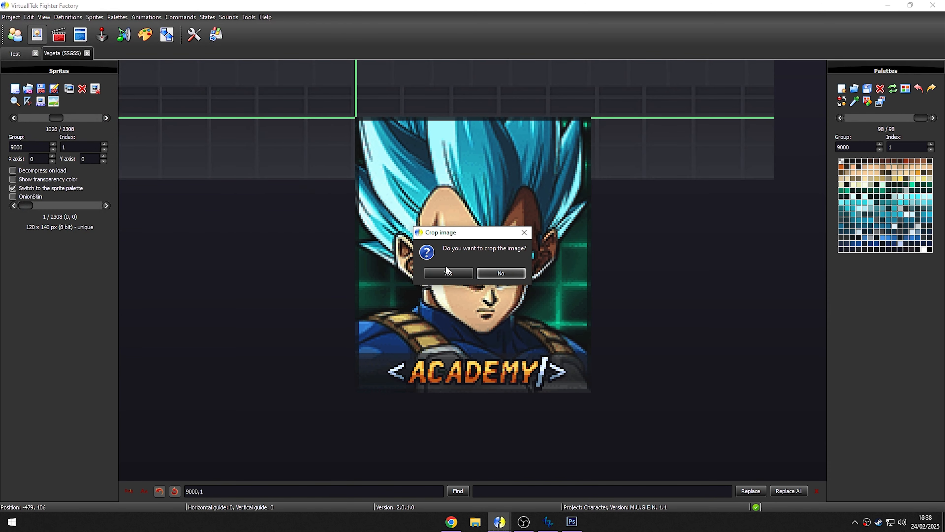
click(468, 270)
click(489, 286)
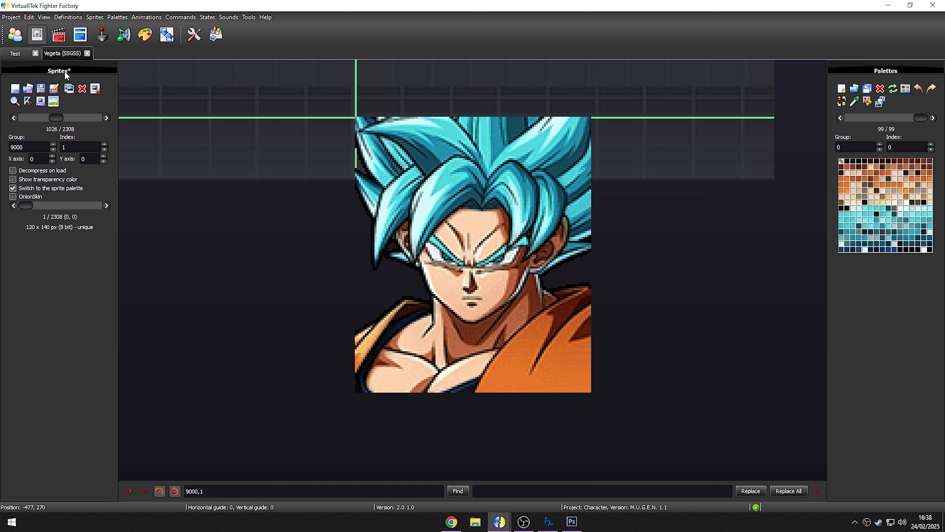
- Load goku-ssb into sprite 9000,1 again, uncropped and with the image's palette if not already added, and close the Vegeta project
click(28, 88)
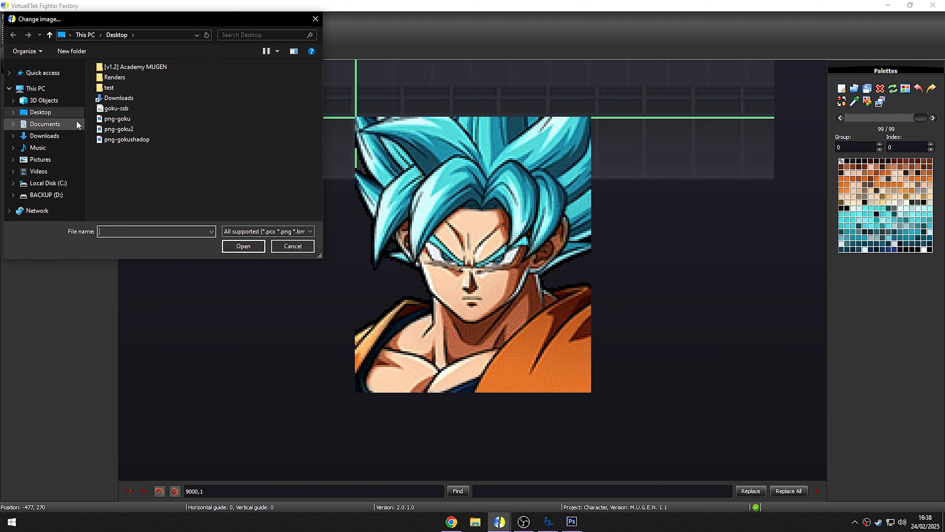
double_click(113, 108)
click(489, 271)
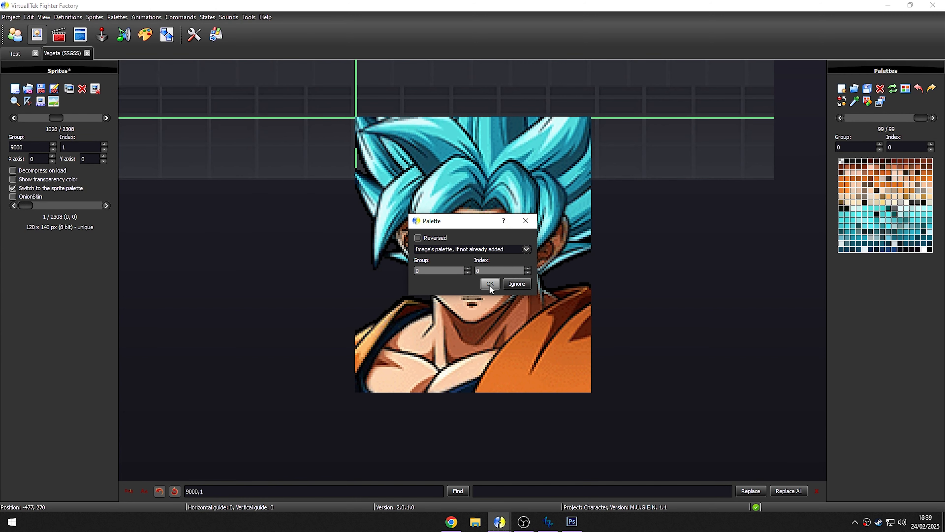
click(489, 279)
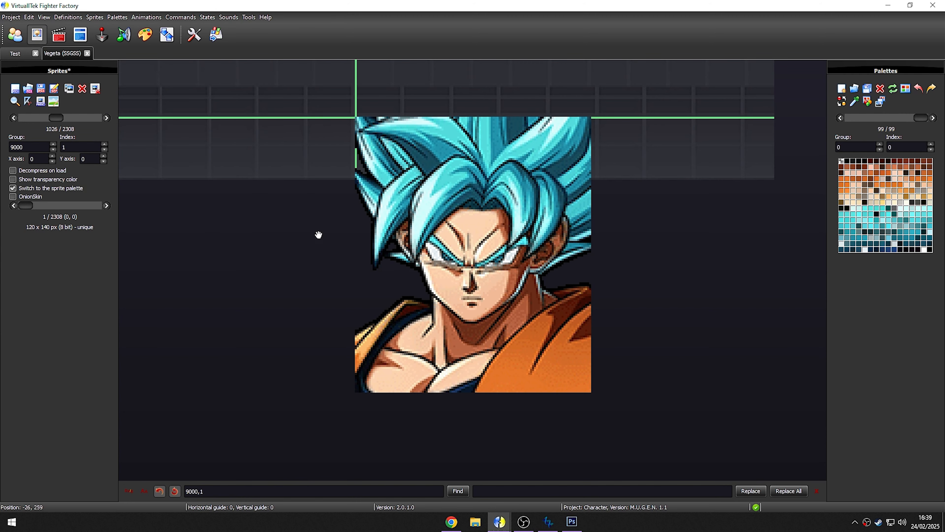
click(88, 55)
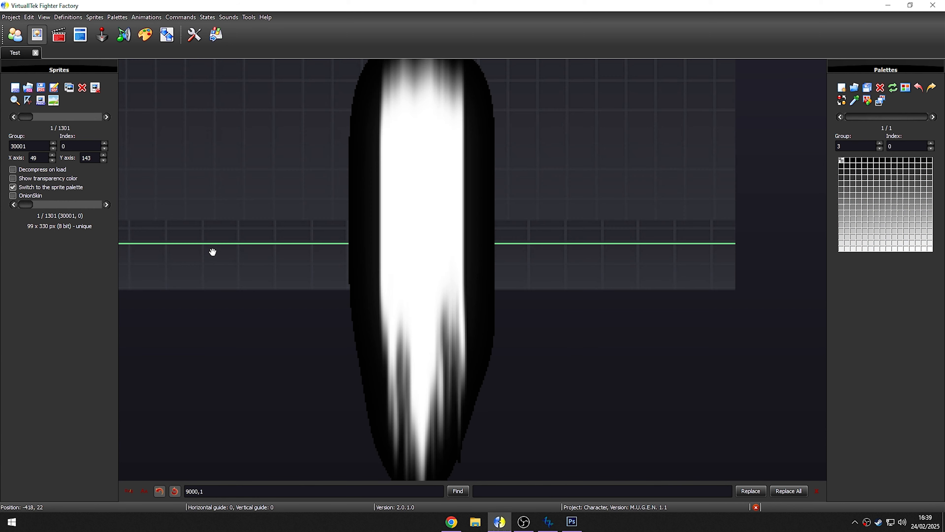
- Add goku-ssb from the Desktop to the Test character as sprite 9000,1 with both axes at 0, uncropped
click(59, 117)
drag(59, 120, 19, 119)
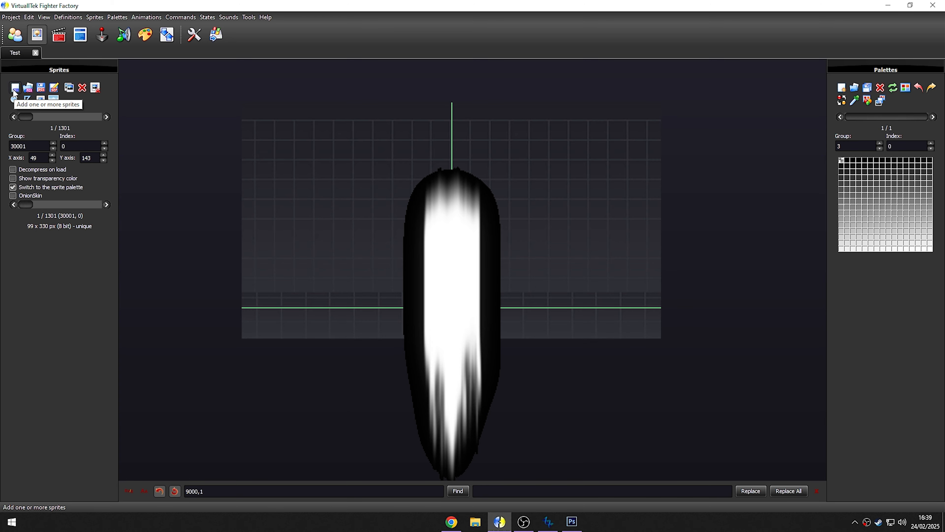
click(15, 90)
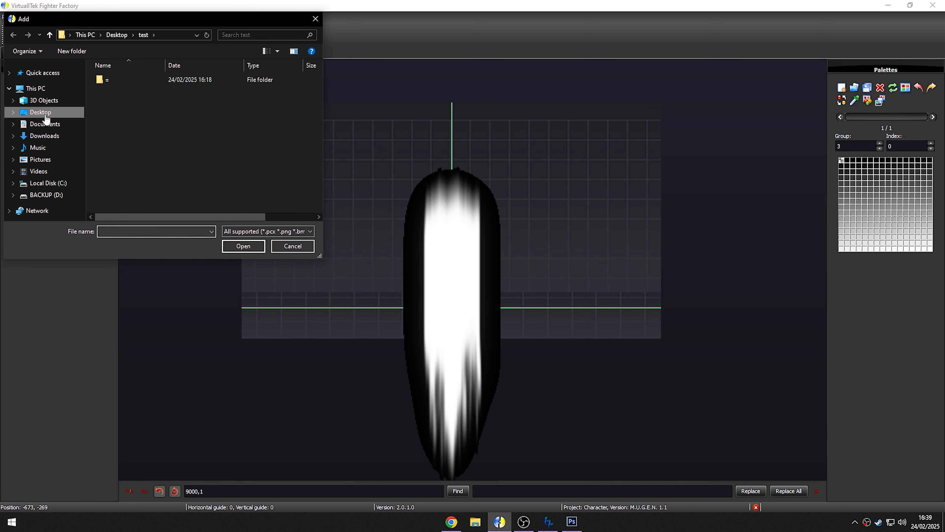
double_click(113, 107)
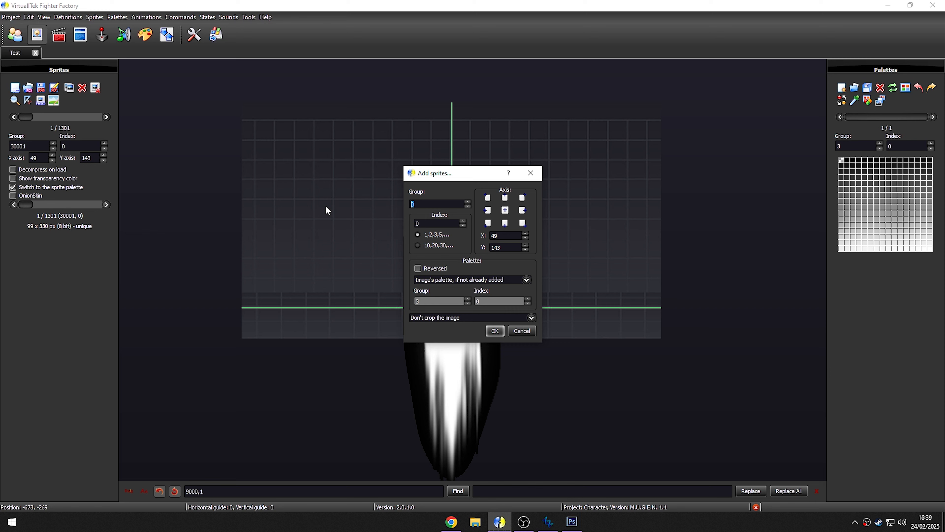
text(9000)
key(Tab)
text(101)
key(Tab)
key(ctrl+a)
click(495, 330)
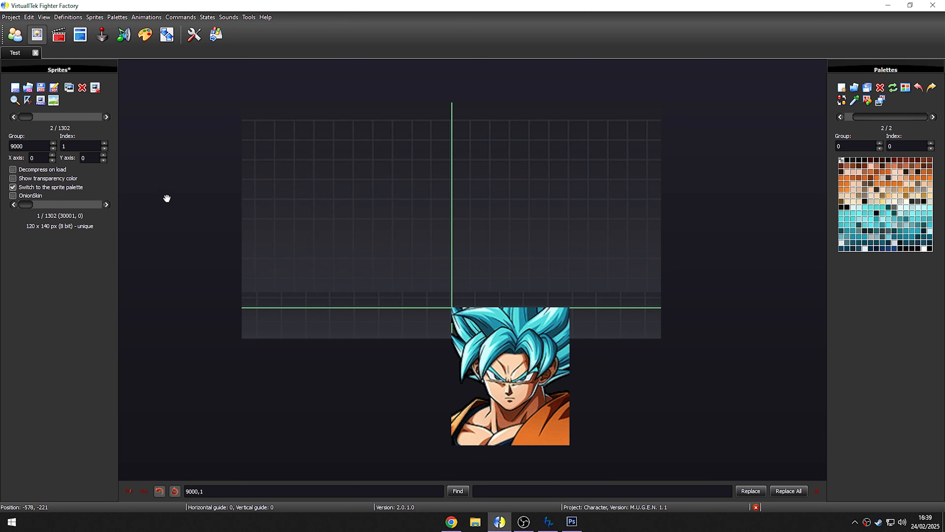
- Save the Test character's sprites and inspect the added portrait
click(55, 92)
scroll(271, 223, up, 3)
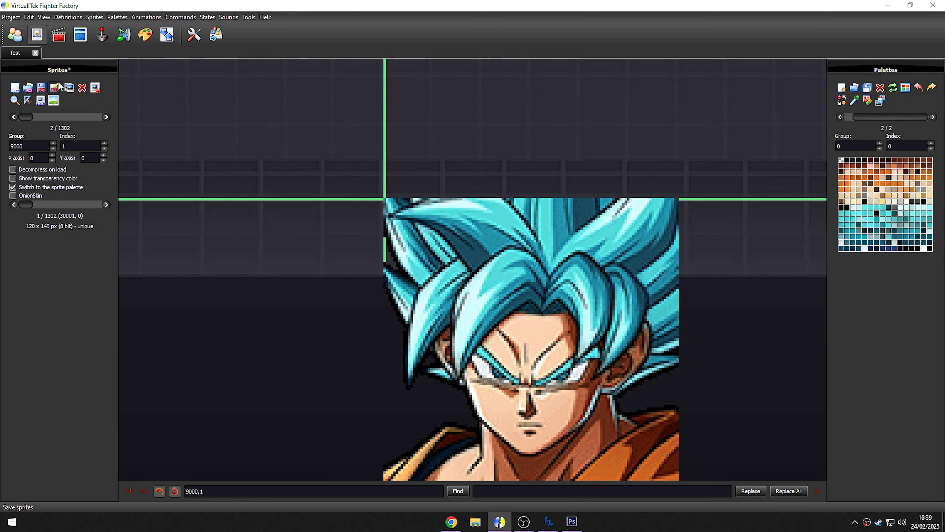
scroll(265, 179, down, 2)
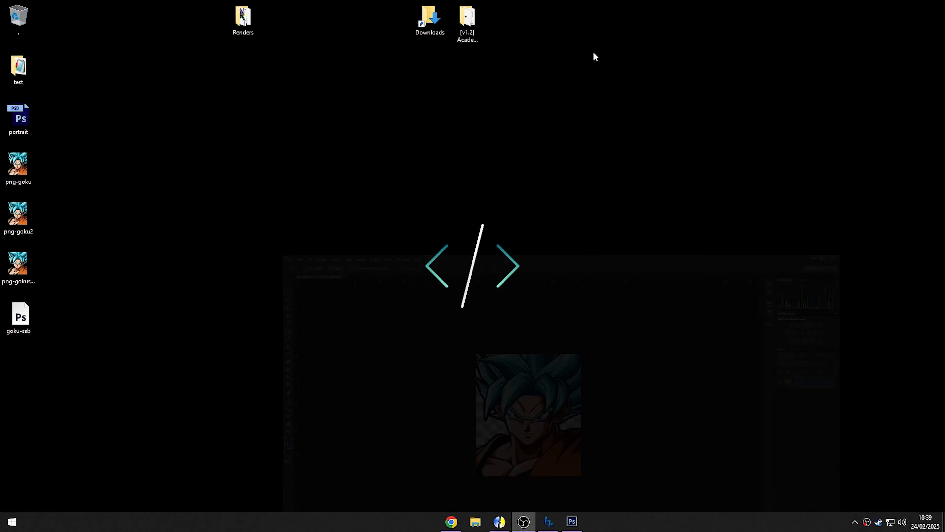
- Open the [v1.2] Academy MUGEN folder on the Desktop, launch the game from it and close the folder
double_click(467, 22)
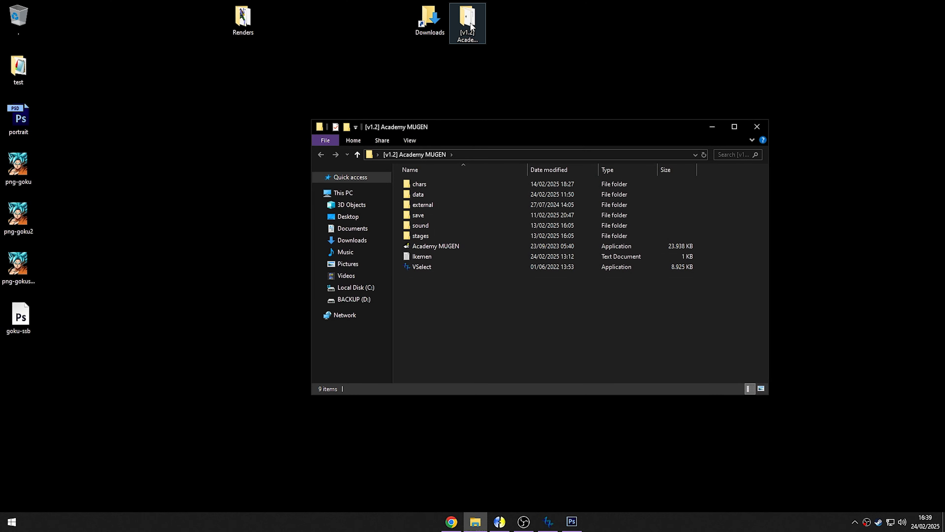
double_click(447, 267)
click(757, 126)
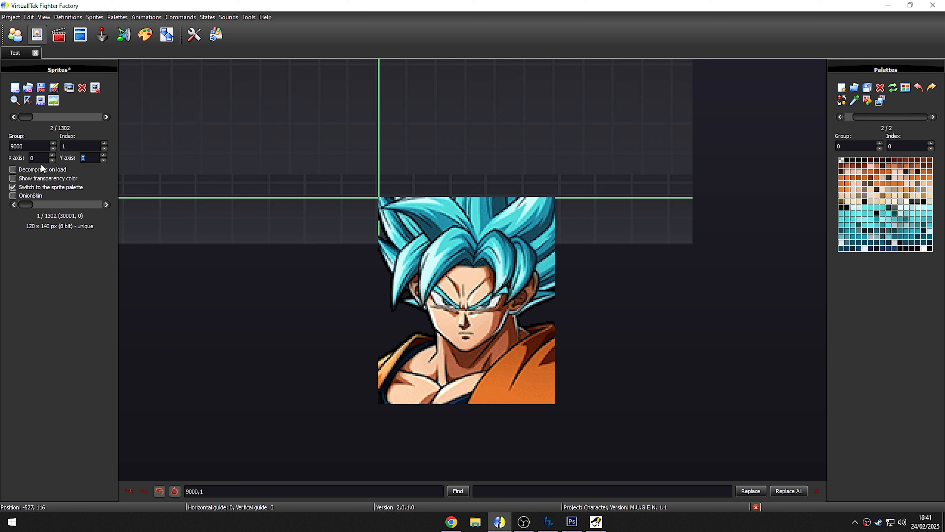
- Try a Y axis of 160 on sprite 9000,1, reset it to 0, and check the portrait on the game's character select screen
text(160)
key(Return)
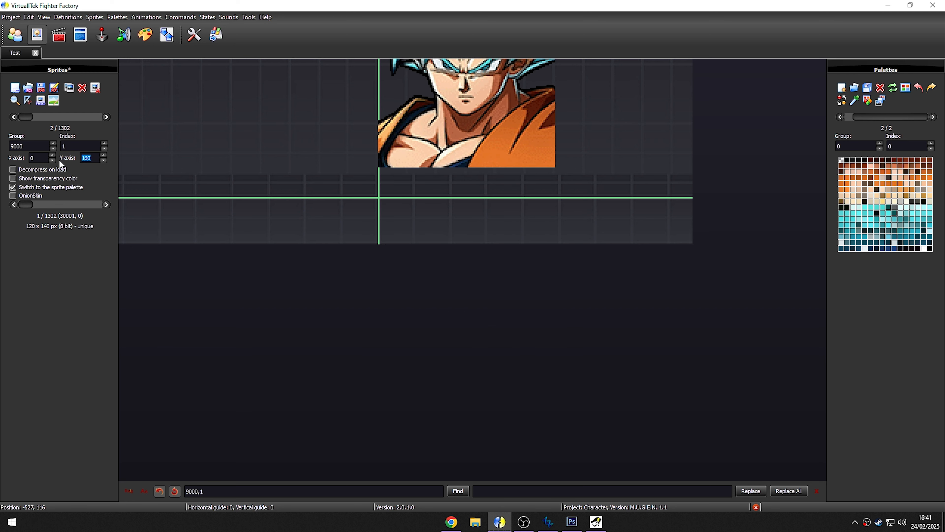
text(0)
key(Return)
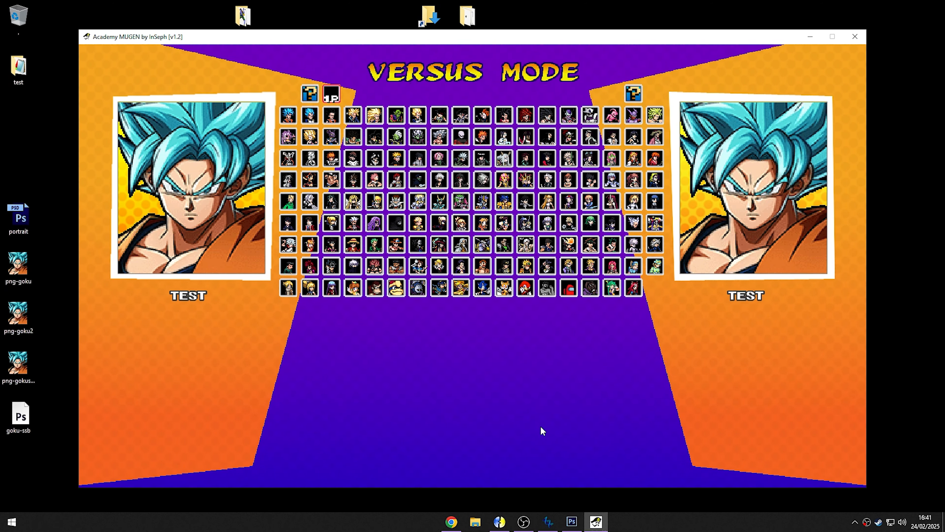
click(501, 521)
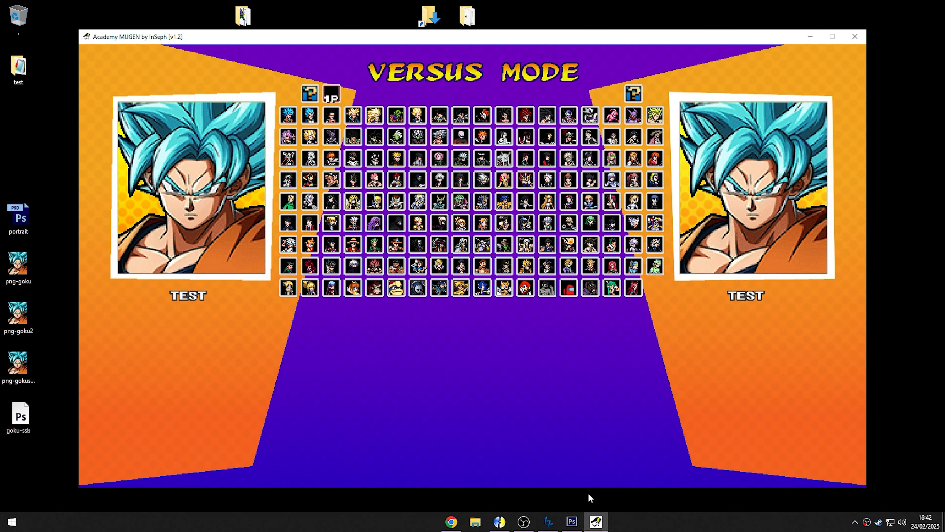
click(571, 521)
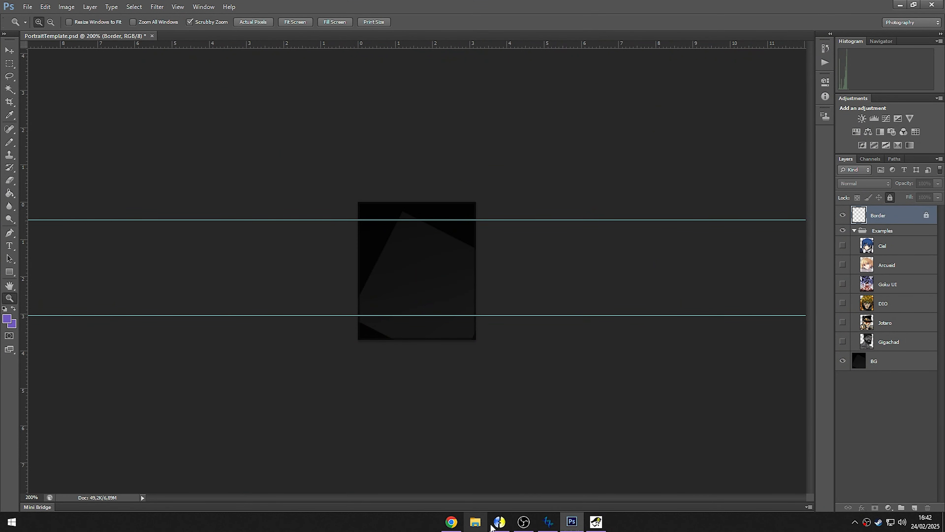
click(899, 4)
double_click(467, 15)
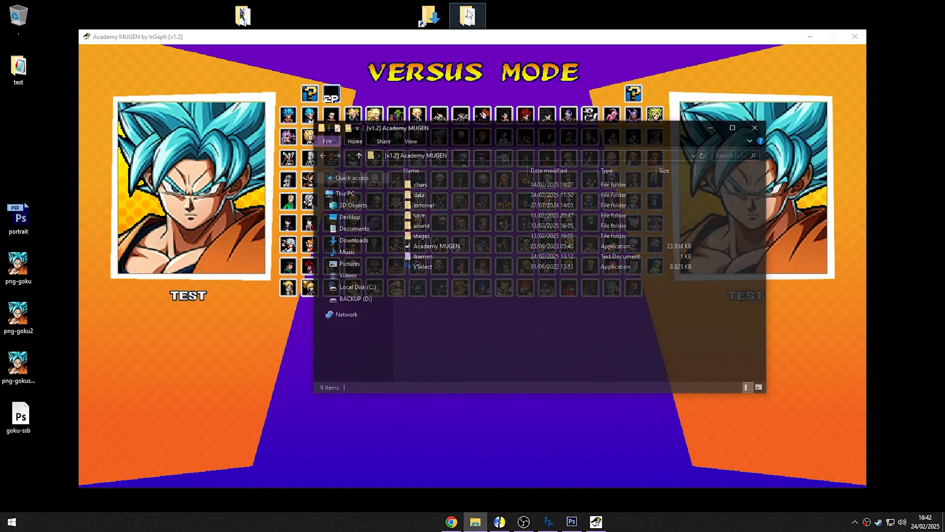
click(183, 291)
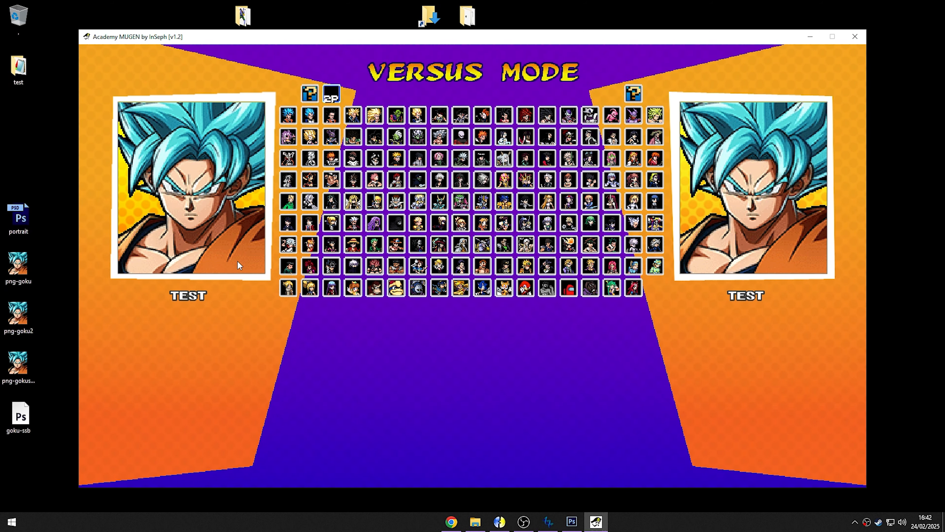
- Compare the Test portrait with the Gohan (Adult), Vegeta (SSGSS) and Goku (SSGSS) portraits on the character select screen
key(Down)
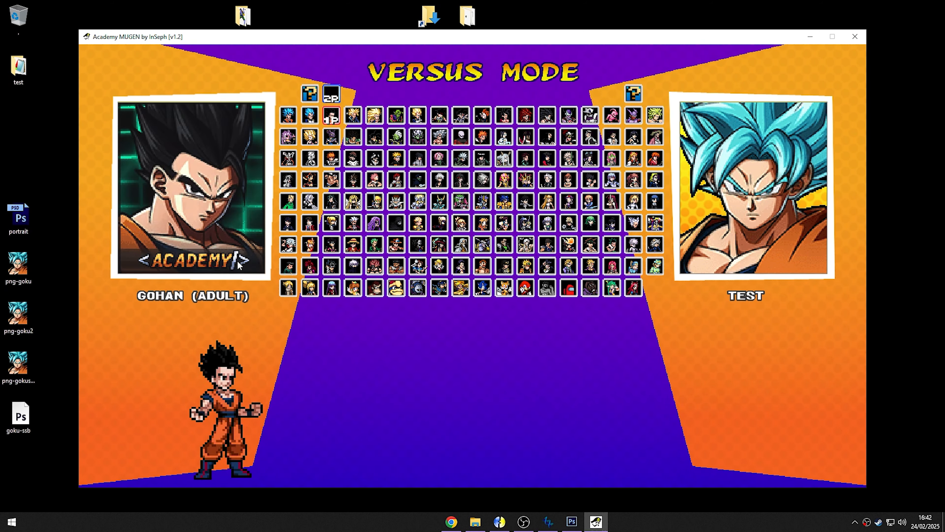
key(Left)
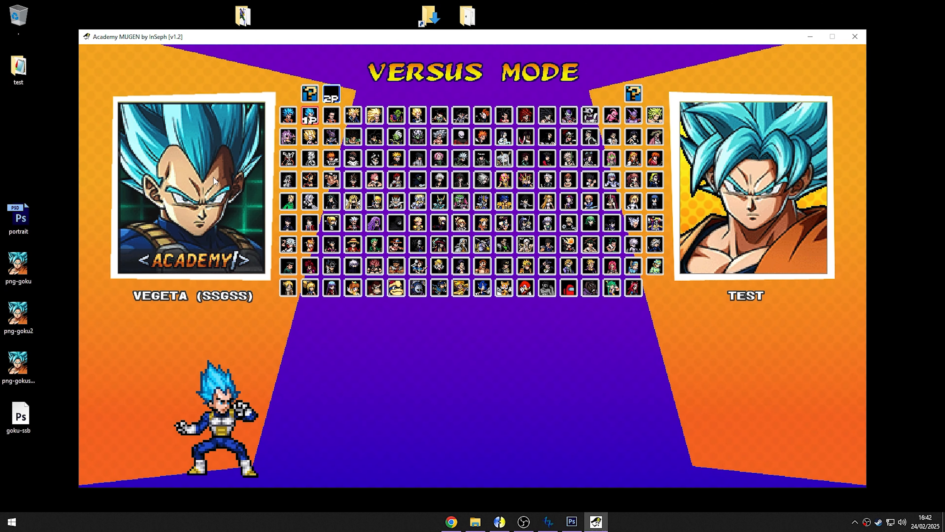
key(Left)
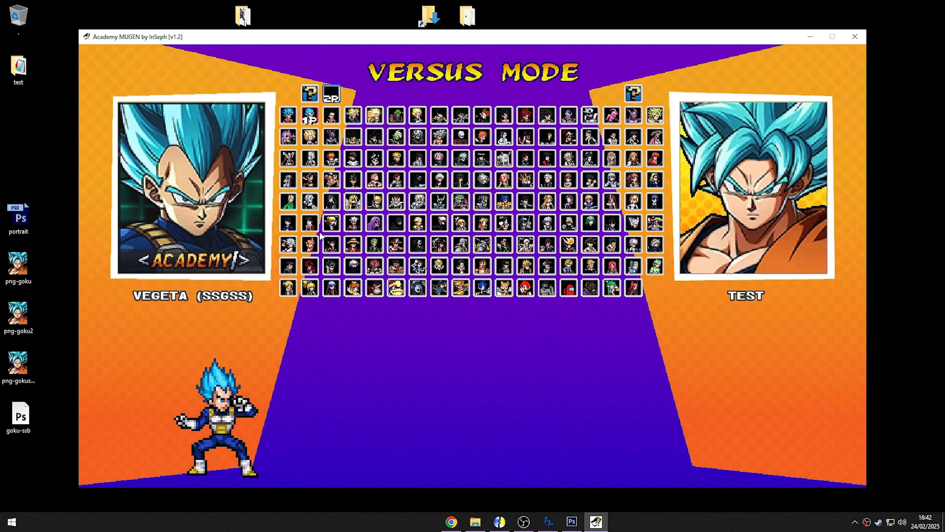
key(Down)
key(Left)
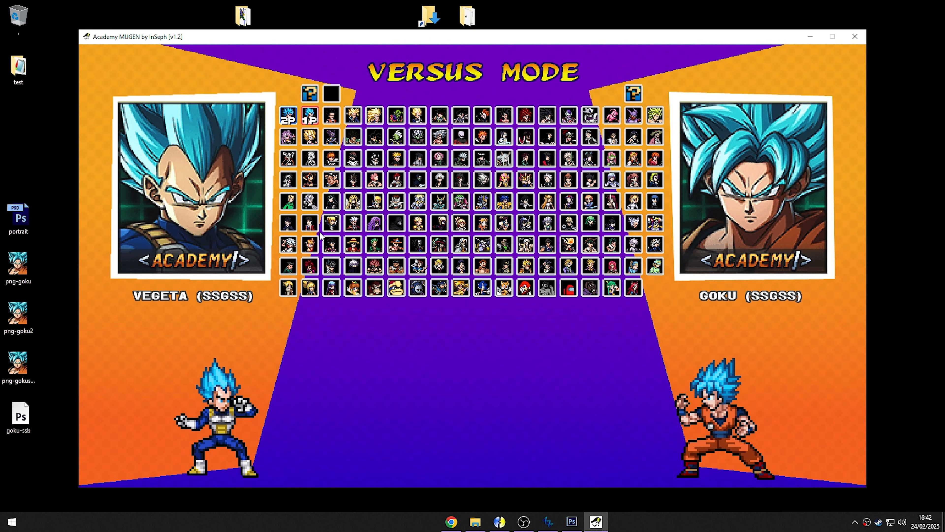
key(Up)
key(Right)
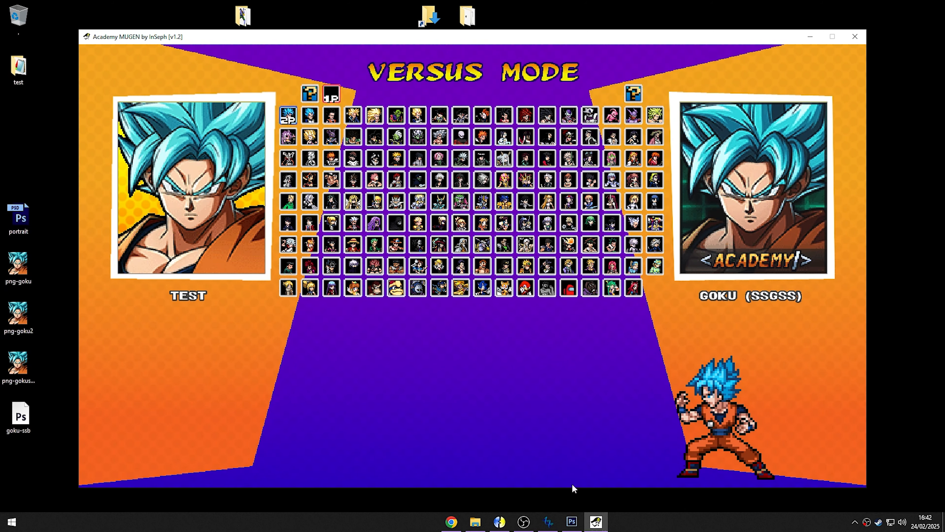
- Switch to Photoshop, open PortraitTemplate from the _REFS folder of Fighter Factory 3 (InSeph Version), and view it at 400% with the Move tool active
click(572, 521)
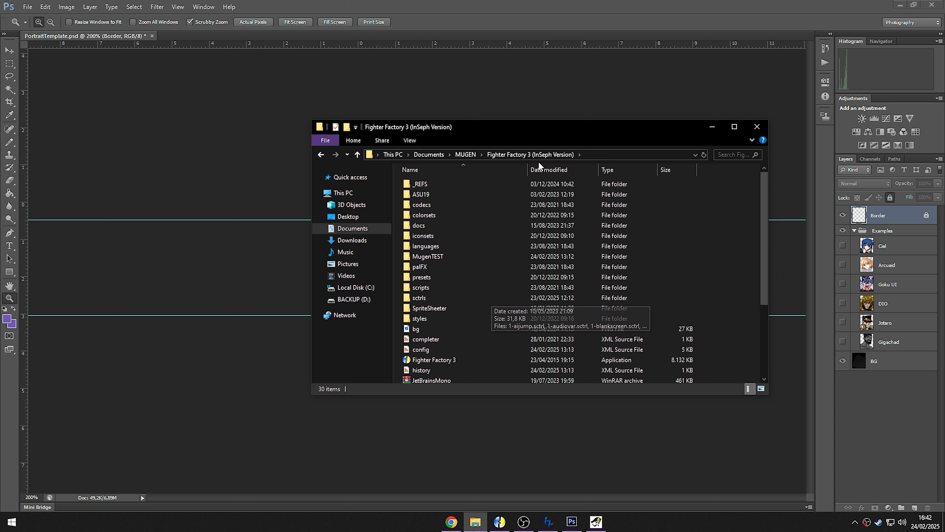
double_click(442, 185)
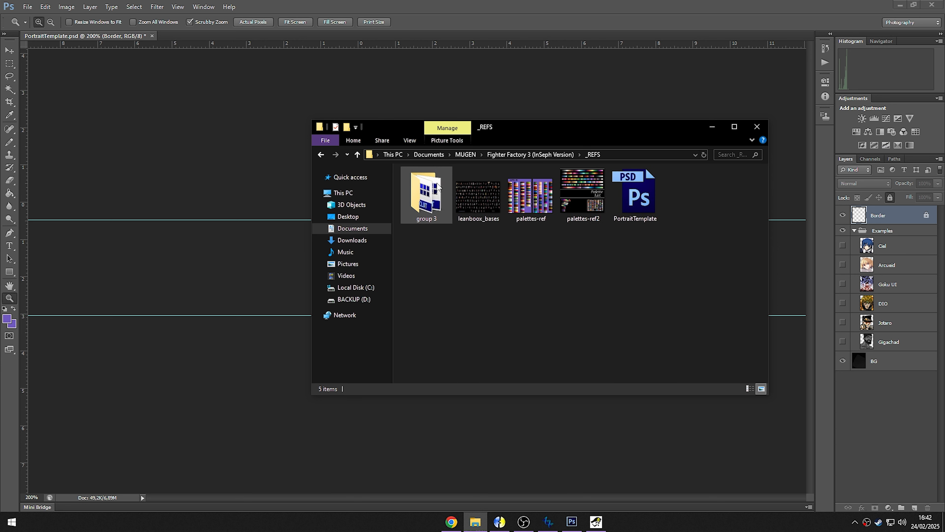
click(647, 204)
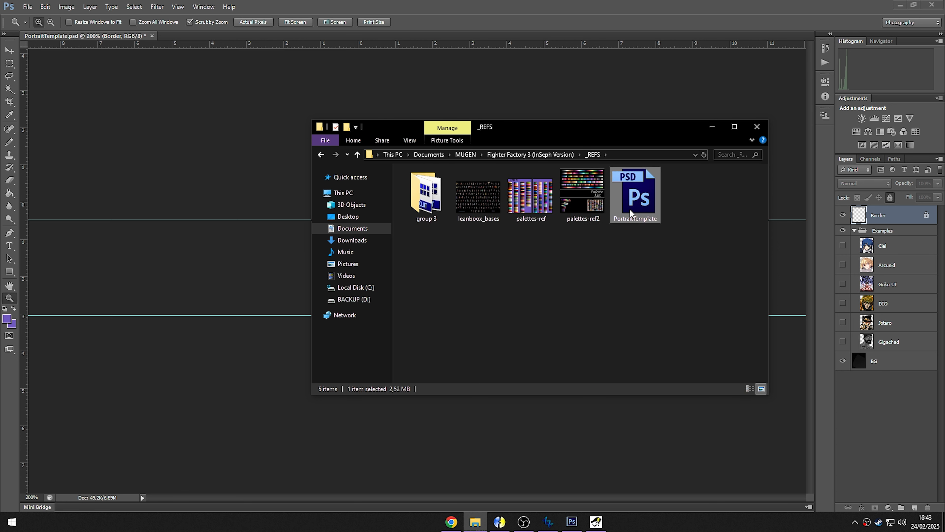
double_click(633, 200)
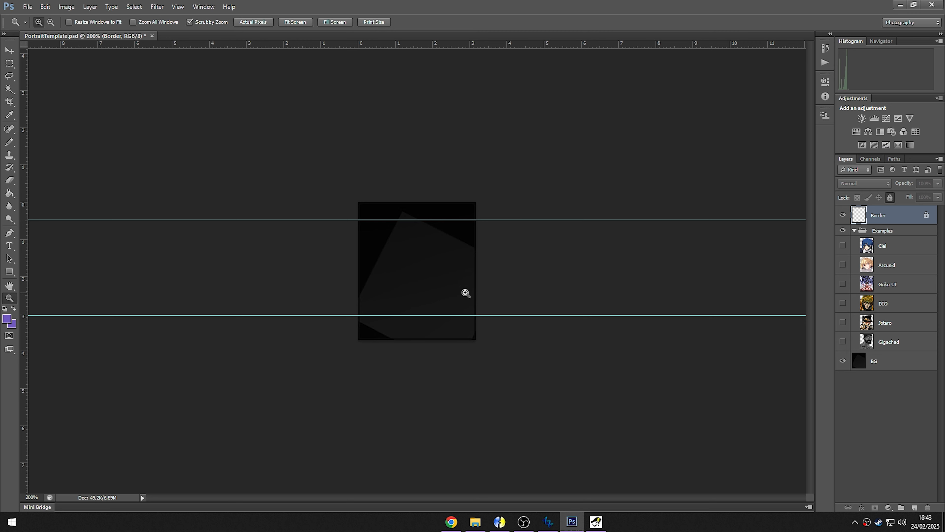
click(415, 301)
click(466, 268)
key(v)
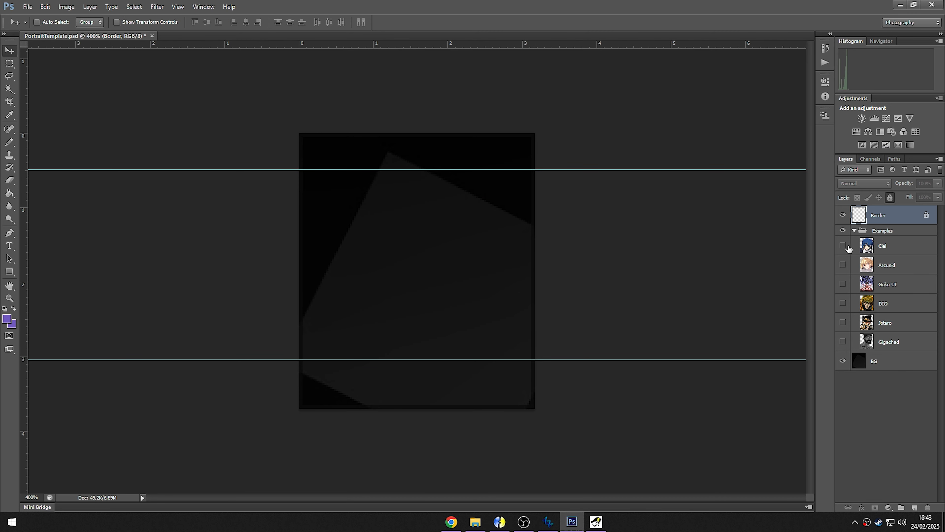
- Preview the Ciel, Arcueid and Goku UI example layers one at a time against the template guides
click(843, 247)
click(842, 246)
click(842, 247)
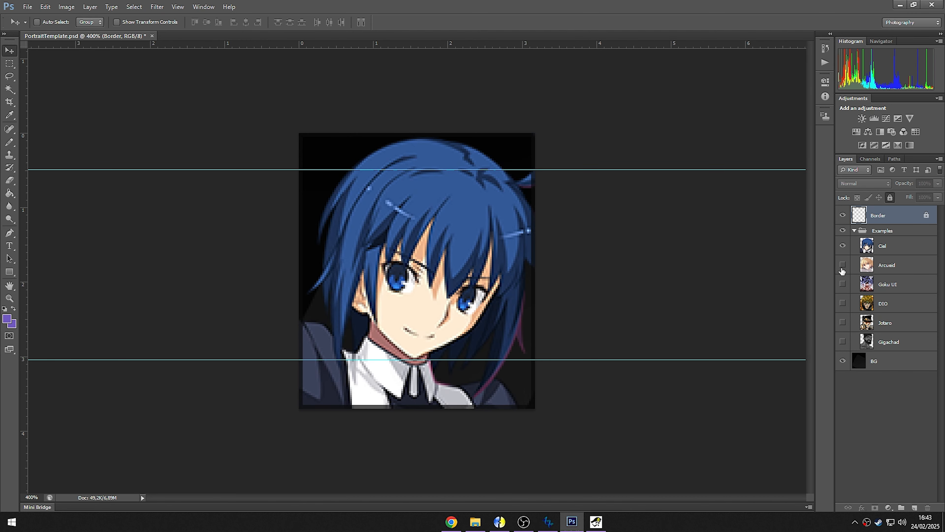
click(844, 265)
click(843, 246)
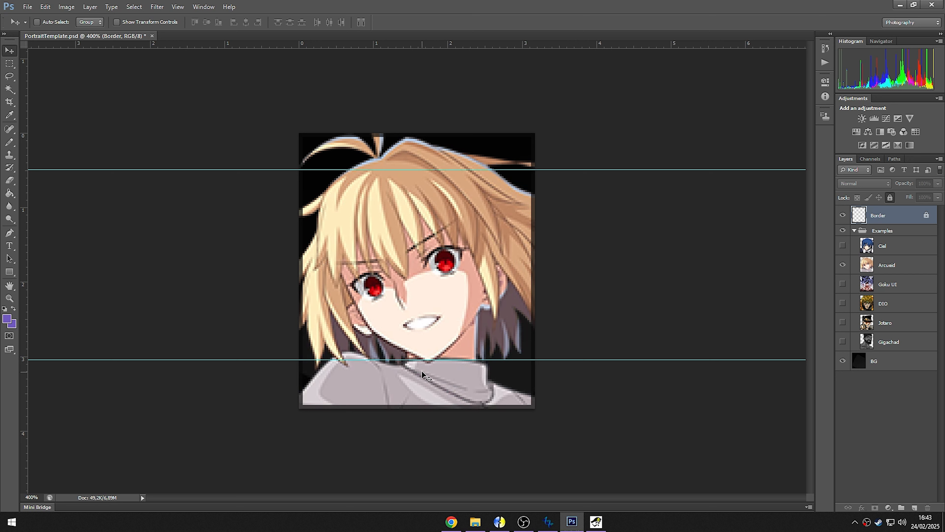
click(843, 264)
click(842, 284)
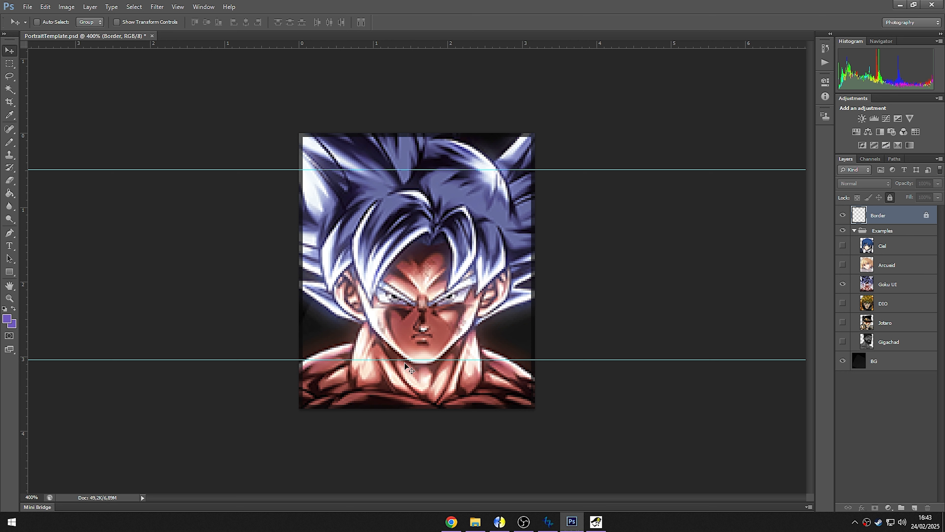
click(843, 283)
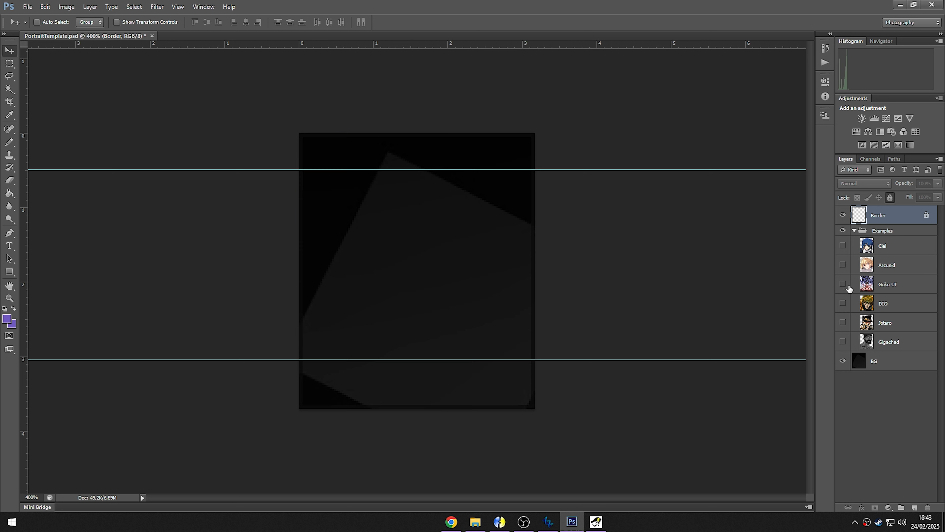
- Preview the DIO and Jotaro example layers one after the other
click(843, 303)
click(855, 309)
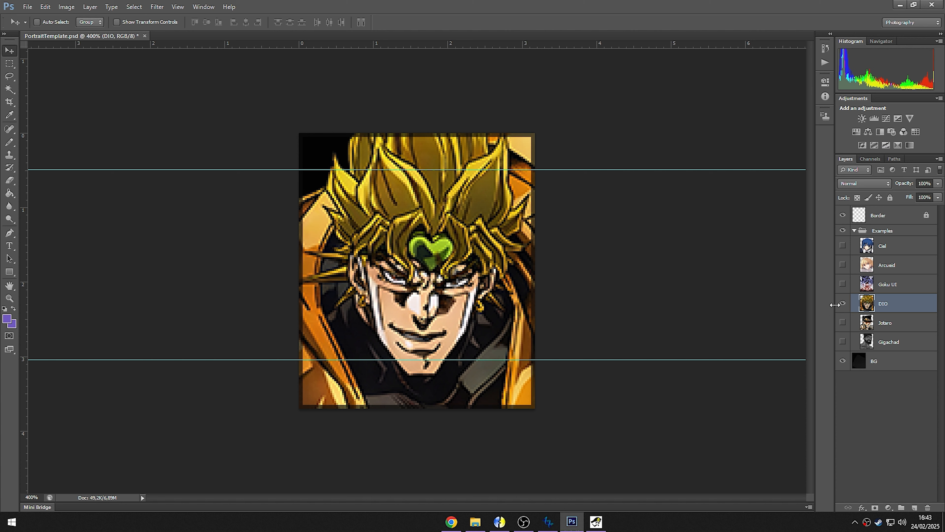
click(842, 303)
click(843, 322)
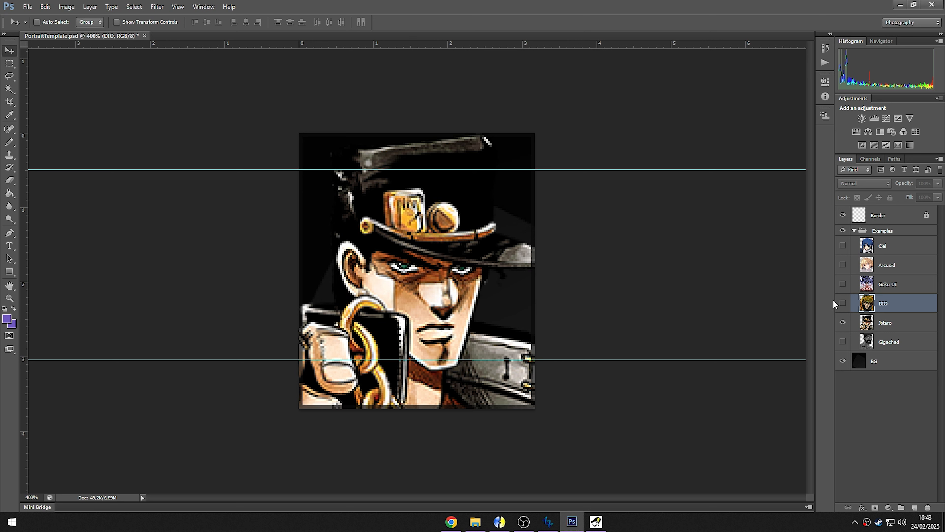
- Show the DIO, Goku UI, Arcueid and Ciel examples in turn for another comparison, and hide Ciel and Arcueid again
click(843, 303)
click(842, 282)
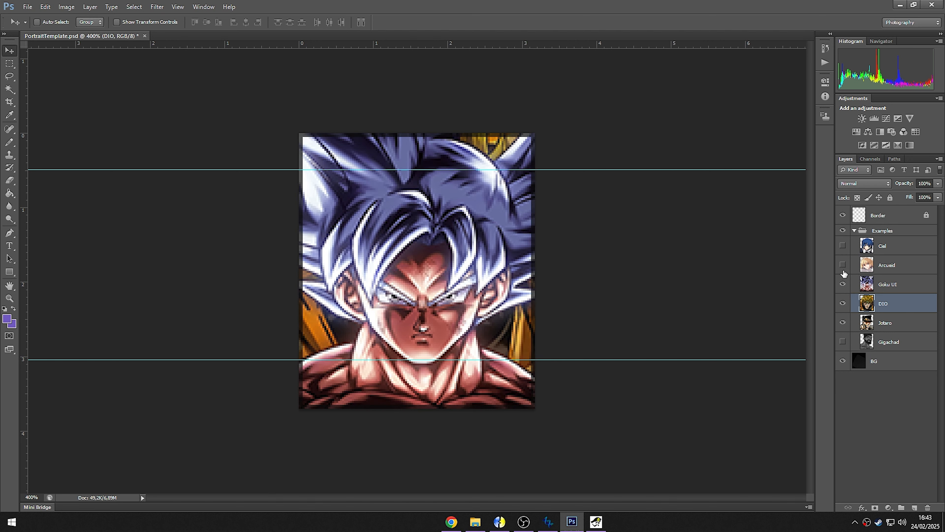
click(843, 265)
click(842, 246)
click(843, 245)
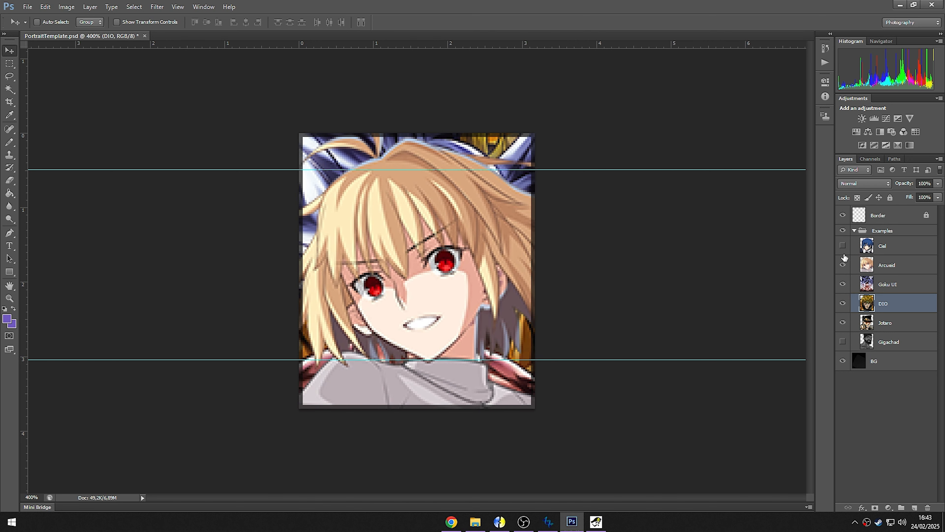
click(843, 265)
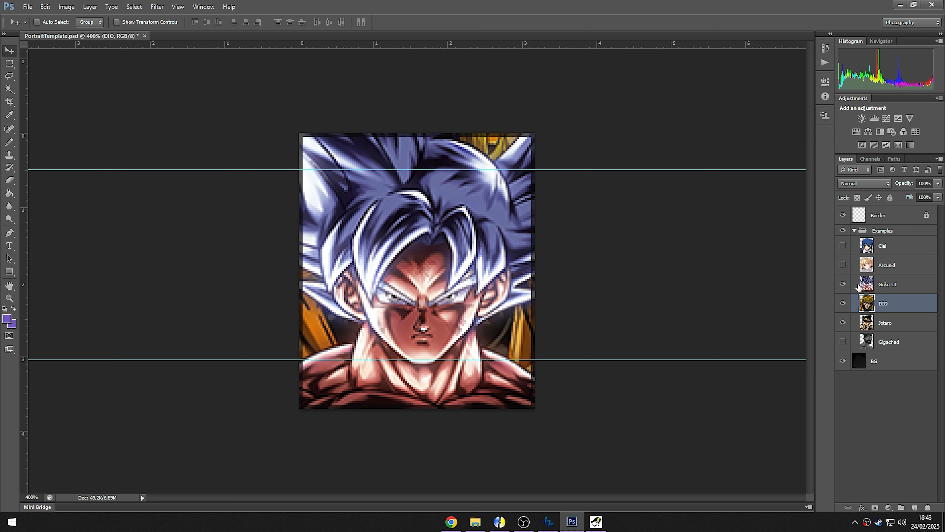
- Show only the Gigachad example, try moving it lower in the frame, restore its position and hide it
mouse_move(845, 285)
mouse_down()
mouse_move(843, 330)
mouse_move(841, 260)
mouse_move(844, 343)
mouse_up()
click(886, 343)
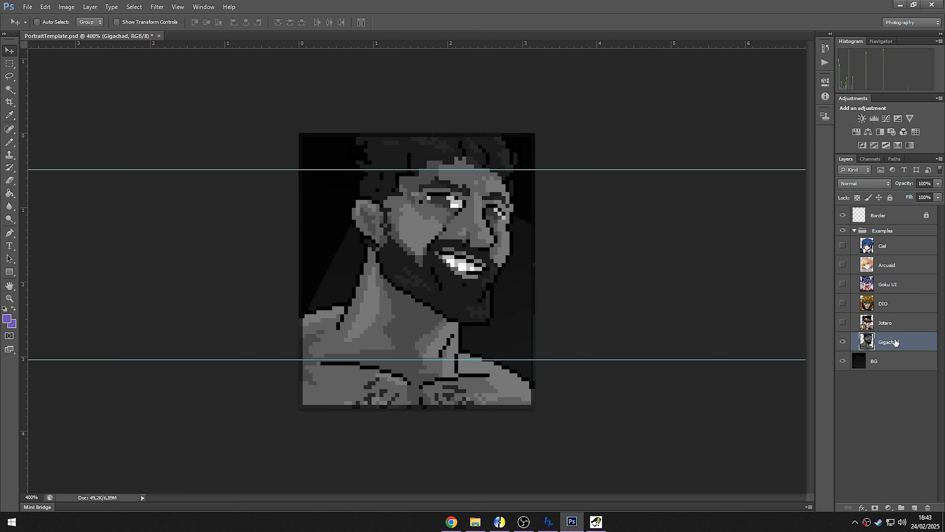
drag(404, 190, 378, 270)
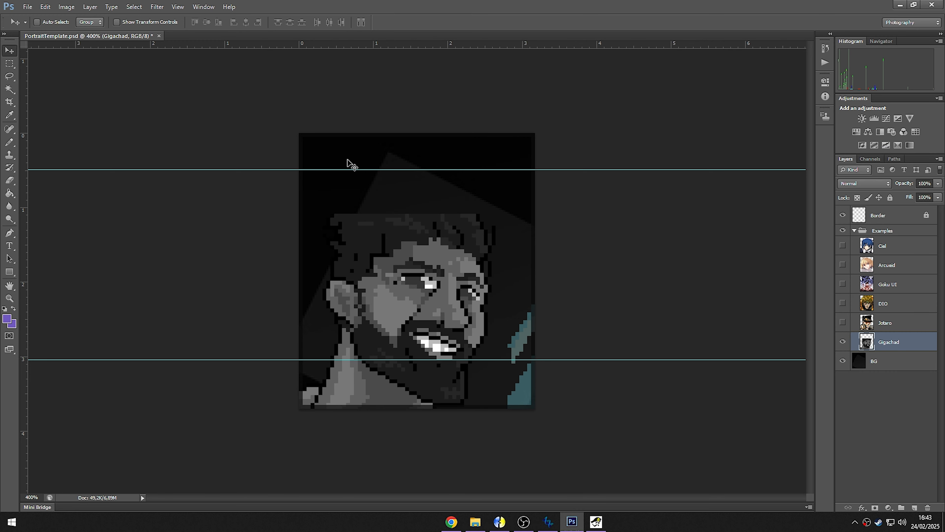
drag(428, 192, 436, 215)
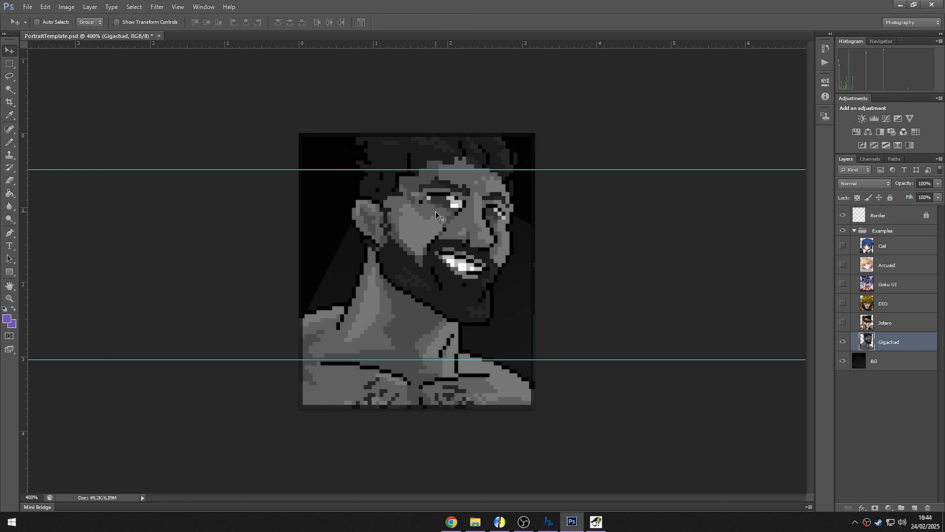
click(843, 342)
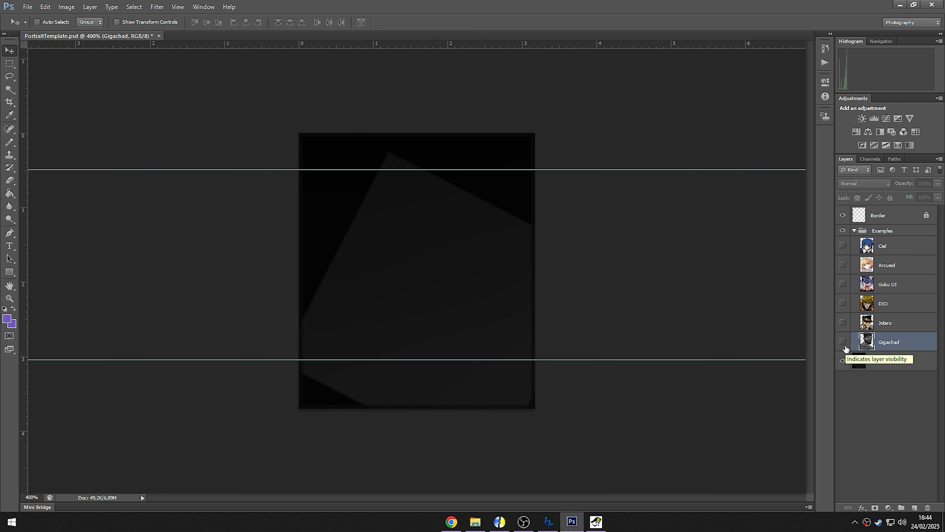
- Select the BG layer and compare the template with and without its background
click(856, 368)
click(843, 362)
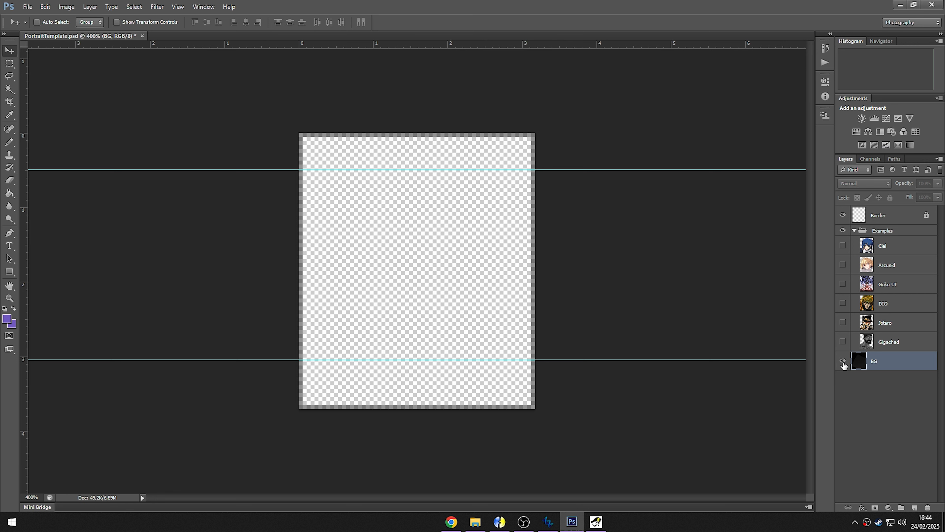
click(843, 361)
click(843, 362)
click(843, 362)
- Hide the guides and the BG layer, and preview the template without its Border
drag(424, 323, 466, 346)
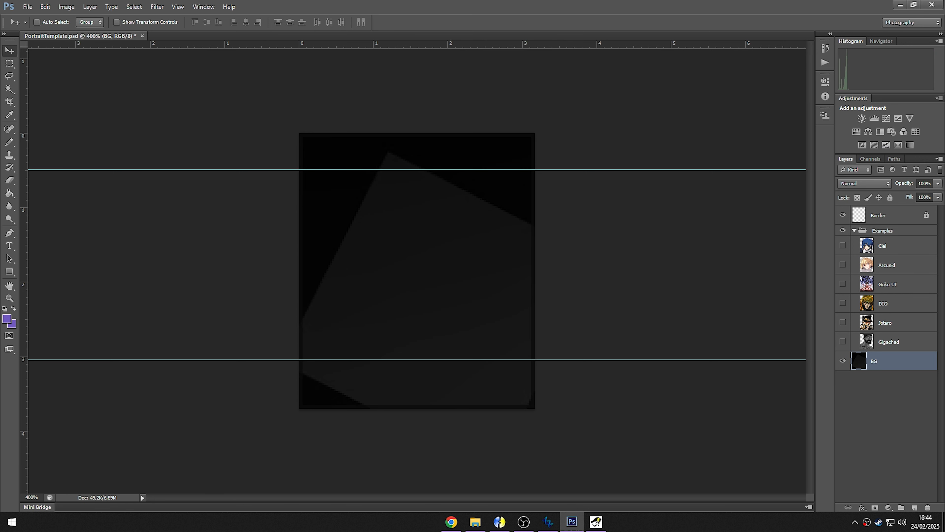
key(ctrl+semicolon)
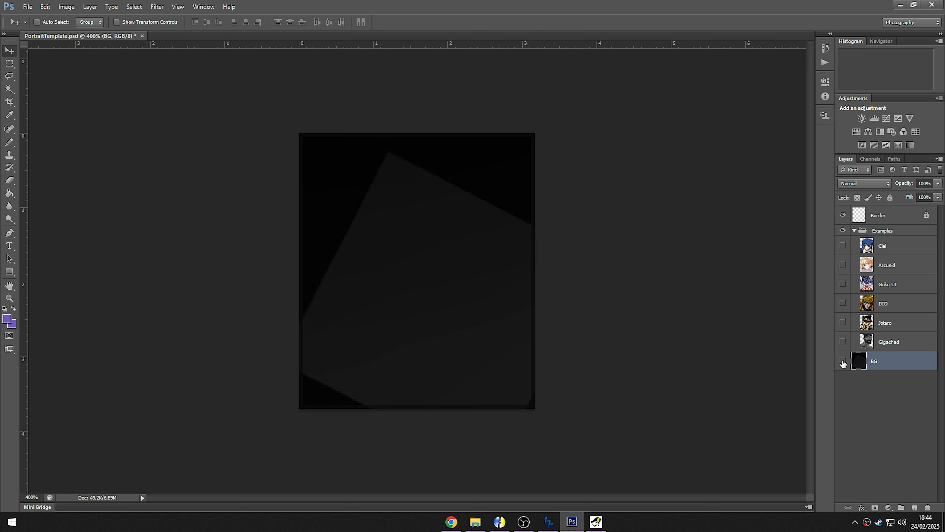
click(842, 369)
click(842, 368)
click(843, 367)
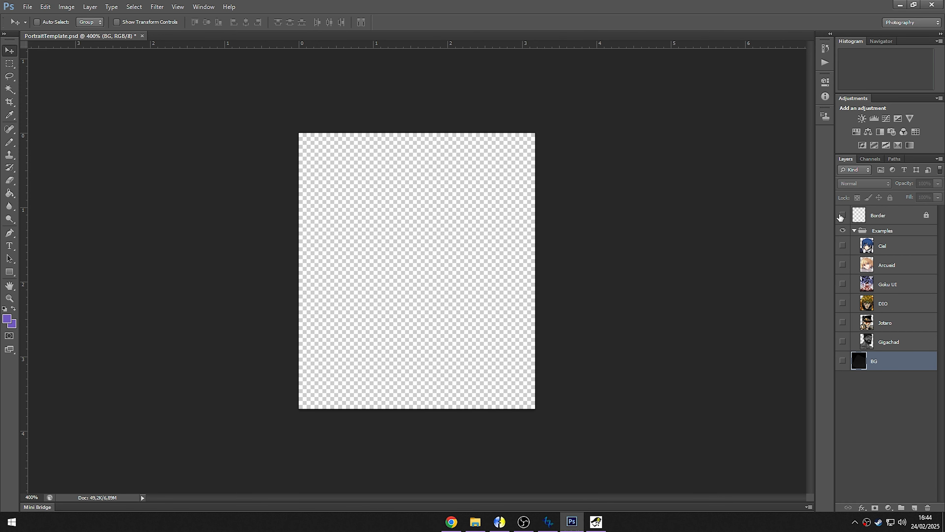
- Toggle the Examples group's visibility, leave it shown, and collapse and expand its layer list
click(856, 231)
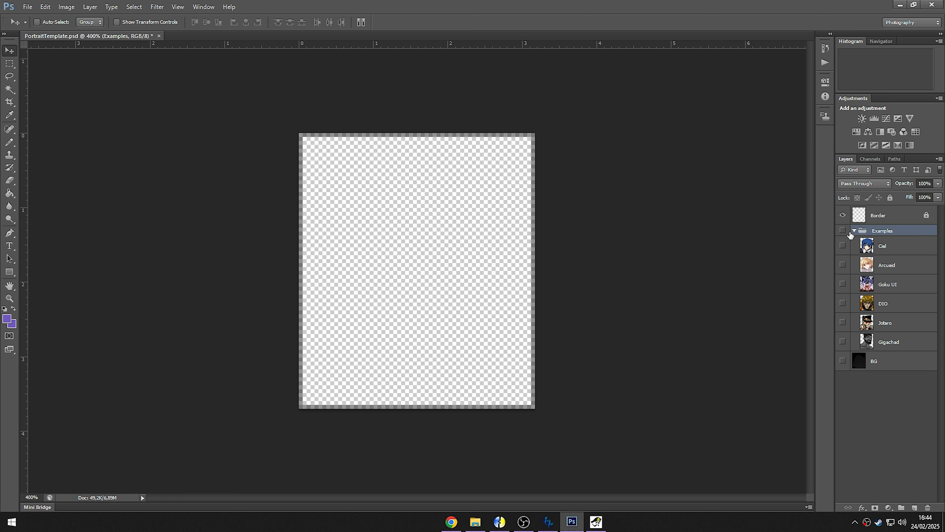
click(853, 231)
click(842, 230)
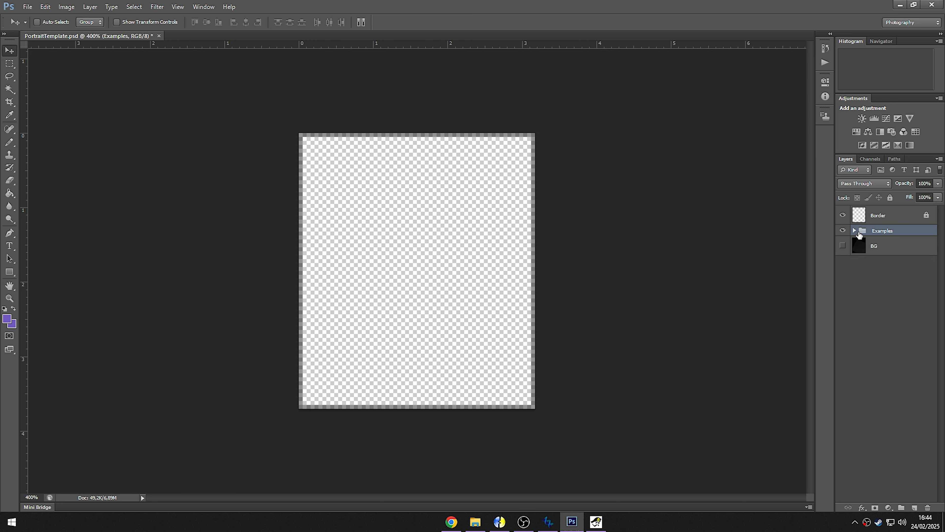
click(854, 231)
- Show the Ciel example, hide the Border layer, and compare the portrait with and without BG, leaving the background transparent
click(843, 246)
click(843, 246)
click(846, 246)
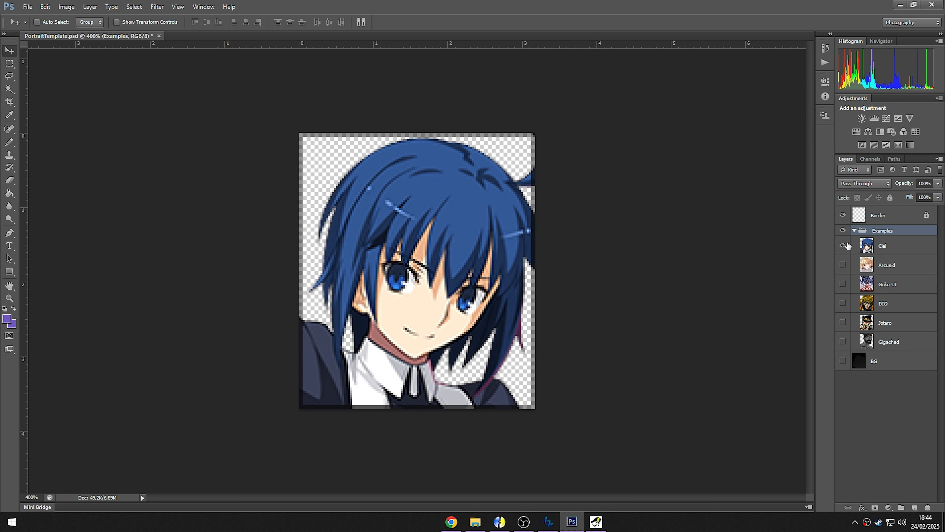
click(843, 215)
click(842, 361)
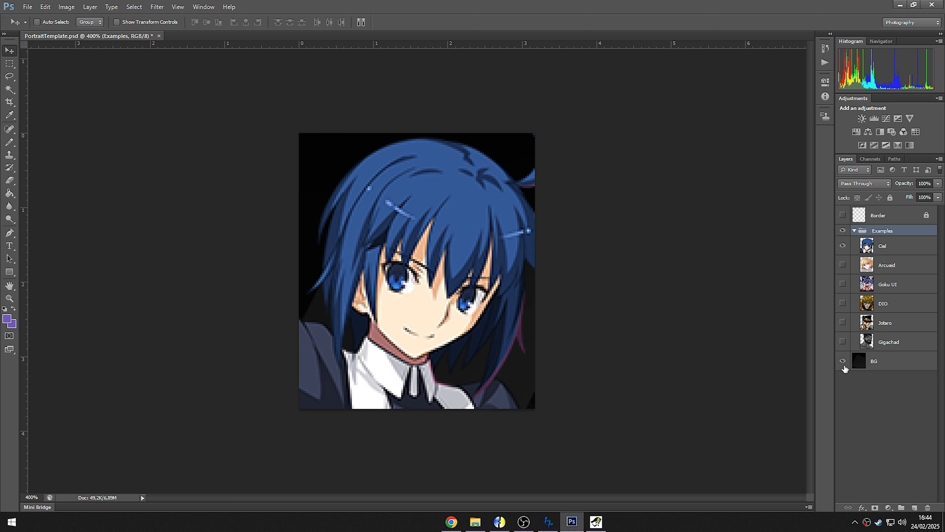
click(843, 360)
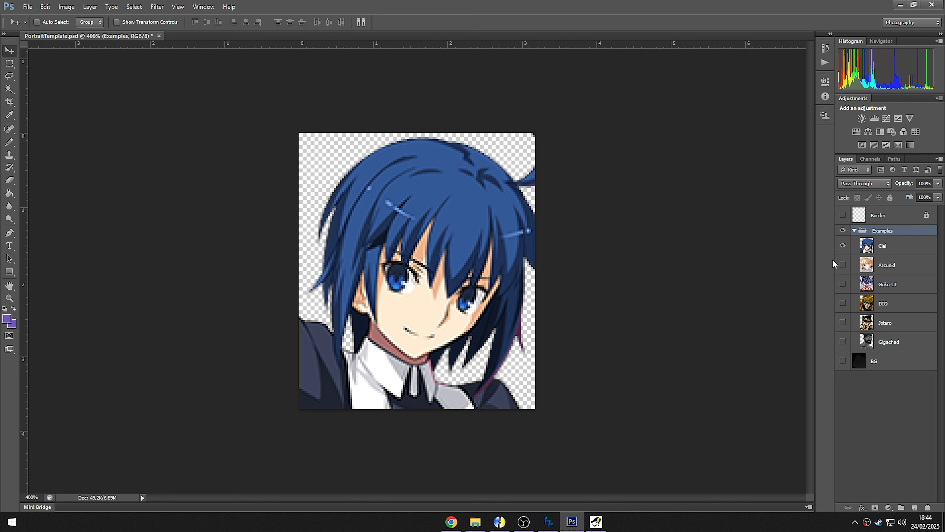
- Convert the Ciel portrait to Indexed Color with merged layers, a Local (Selective) palette, 256 colors and transparency
click(885, 246)
click(67, 6)
mouse_move(156, 22)
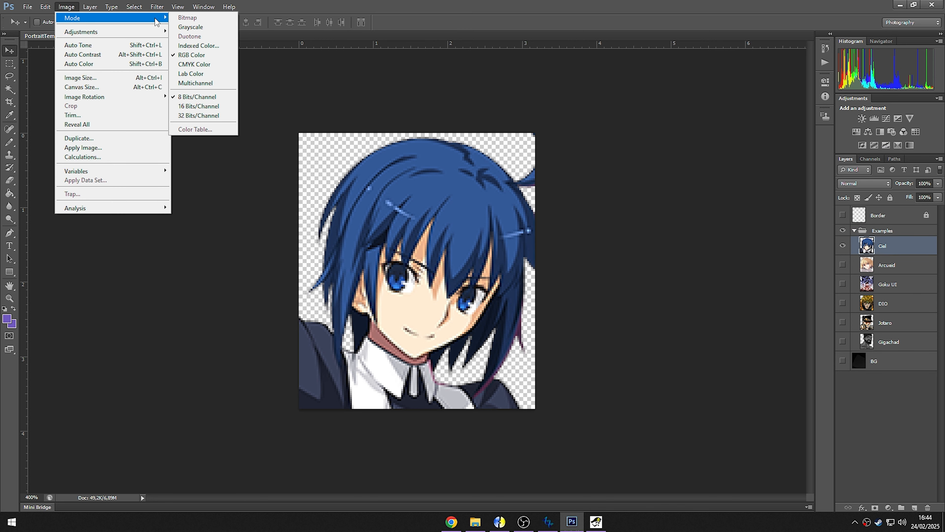
click(198, 45)
key(Return)
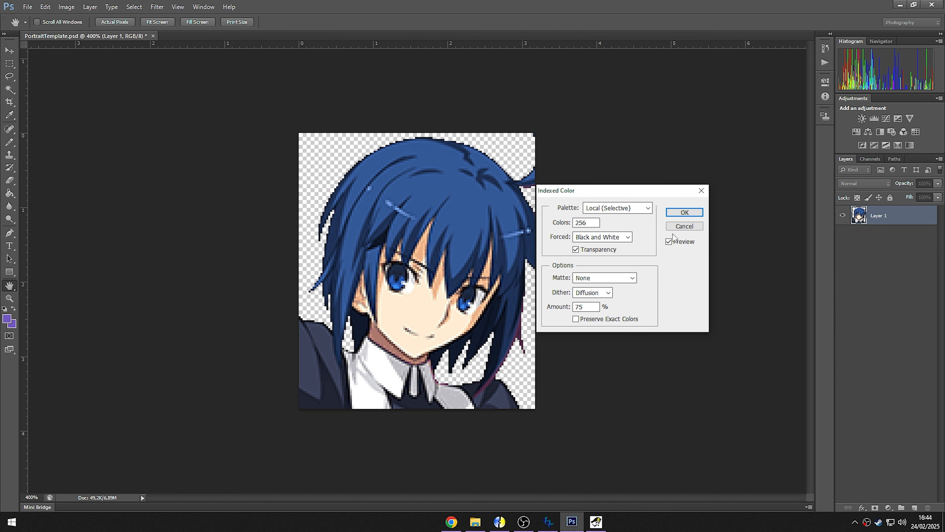
click(684, 212)
- Save the indexed Ciel portrait to the Desktop in PCX format
key(ctrl+shift+s)
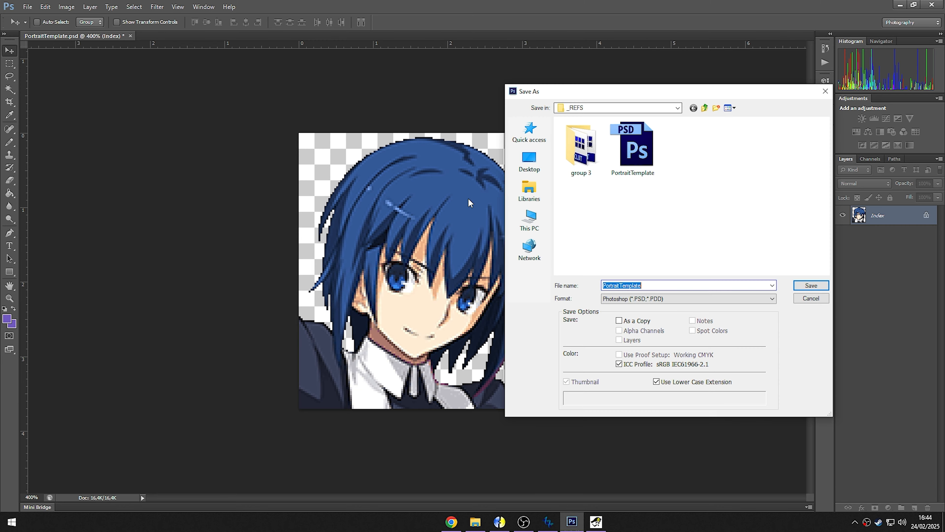
click(529, 190)
click(689, 298)
click(659, 345)
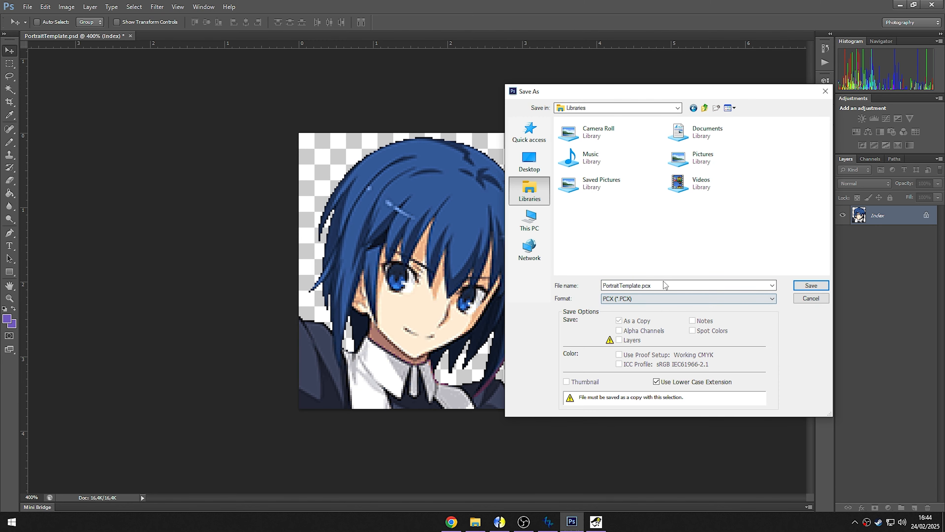
click(529, 161)
double_click(658, 286)
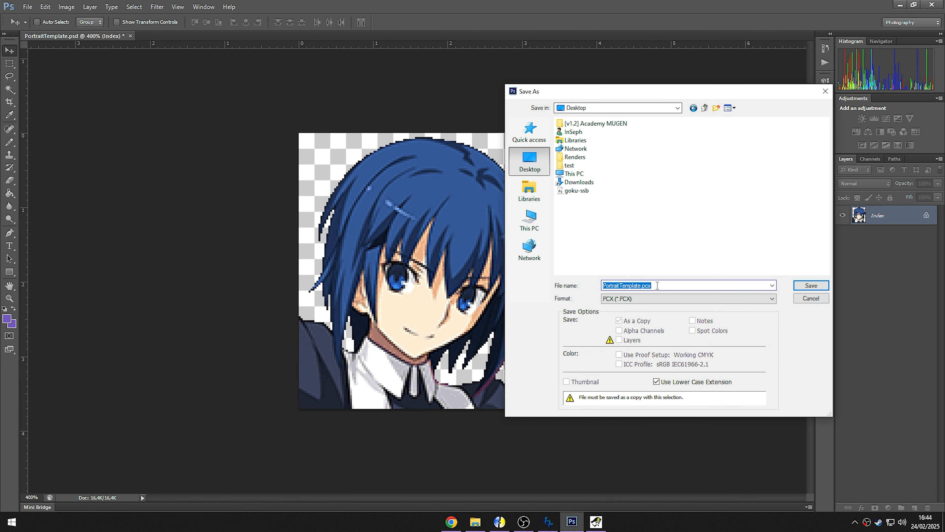
key(Return)
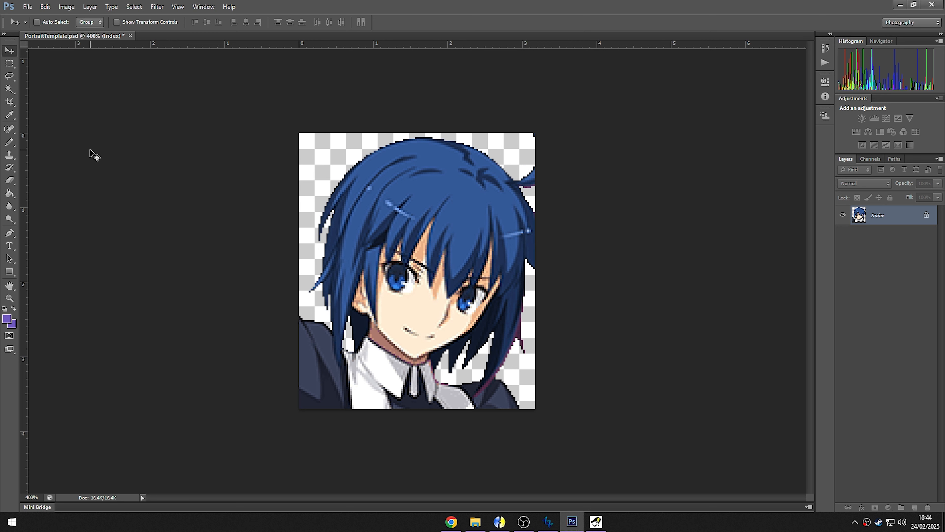
- Undo the Indexed Color conversion, hide the Ciel example and show the Arcueid layer
key(ctrl+z)
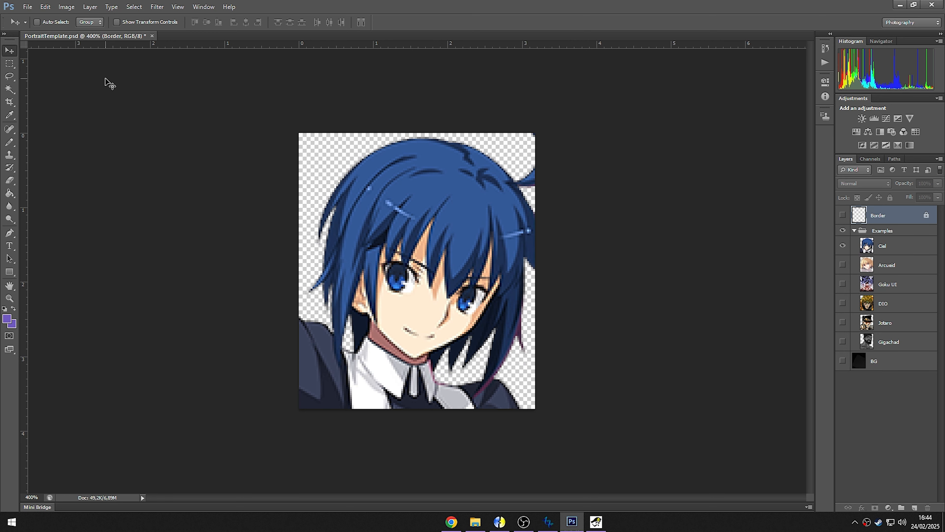
key(ctrl+y)
key(ctrl+y)
click(842, 246)
click(843, 265)
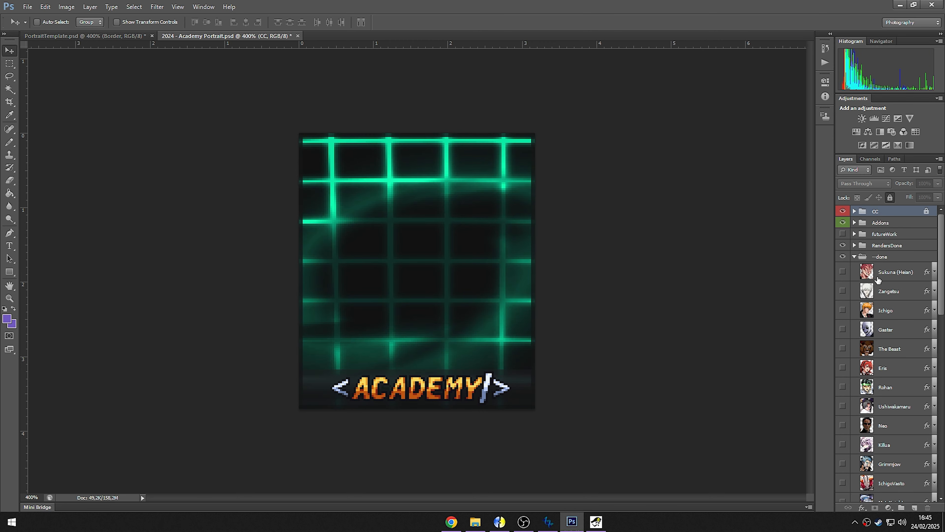
- Select the Sukuna (Heian) layer in the Academy portrait, and open the Goku image from the Desktop's Renders folder
click(877, 277)
key(ctrl+o)
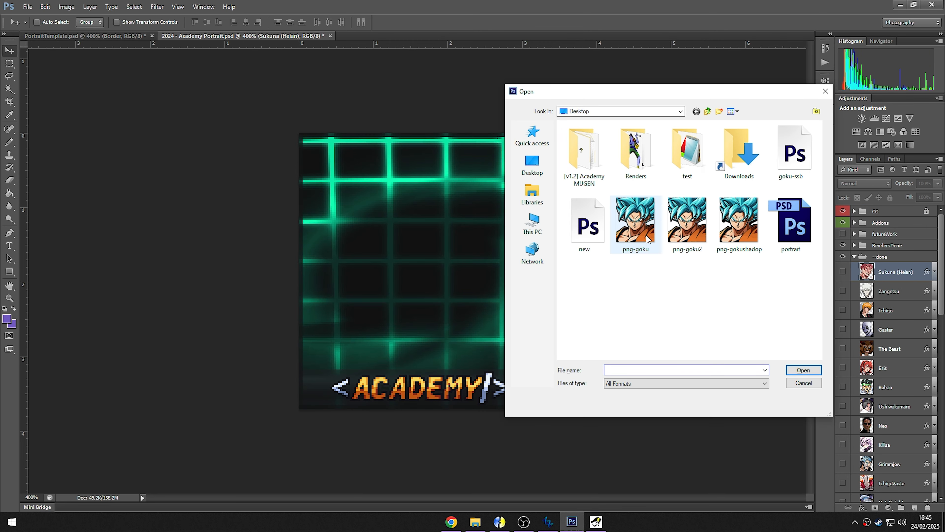
double_click(635, 168)
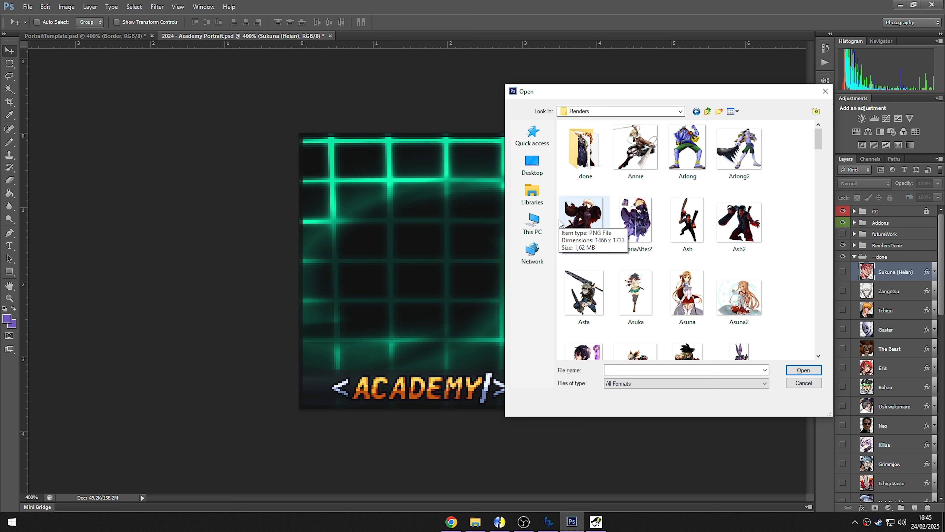
double_click(583, 156)
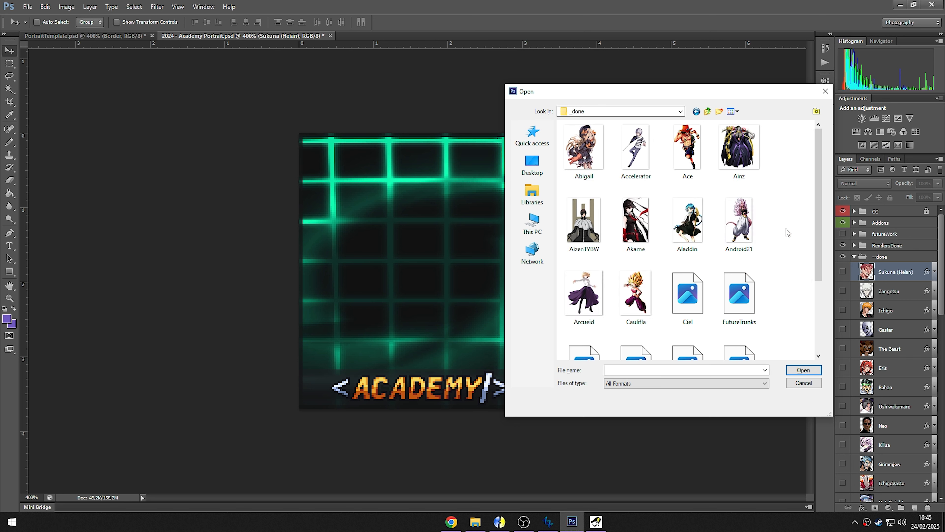
scroll(789, 283, down, 3)
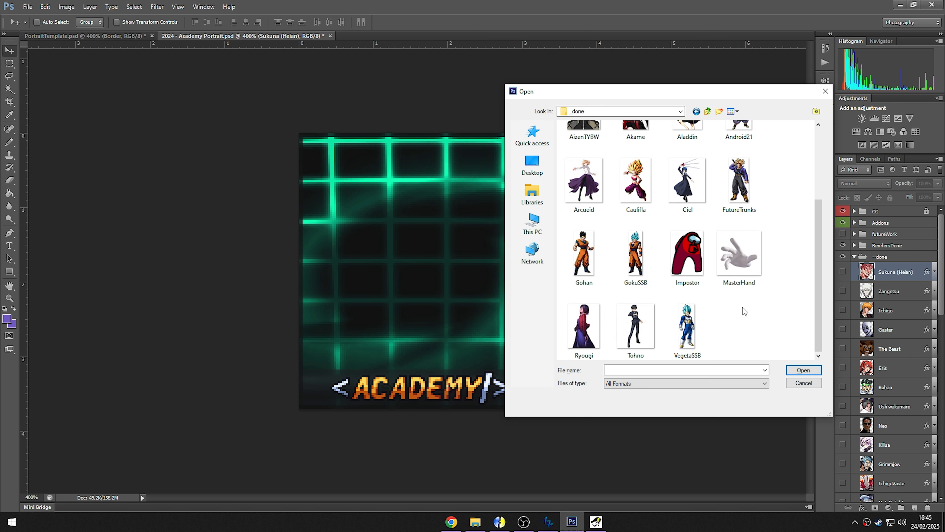
key(BackSpace)
scroll(759, 323, down, 5)
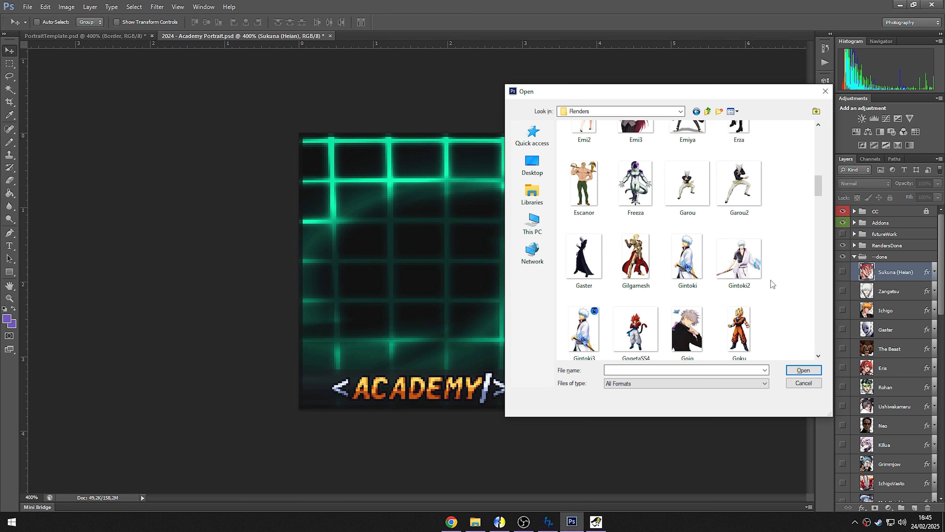
scroll(799, 302, down, 5)
scroll(769, 223, up, 5)
double_click(740, 329)
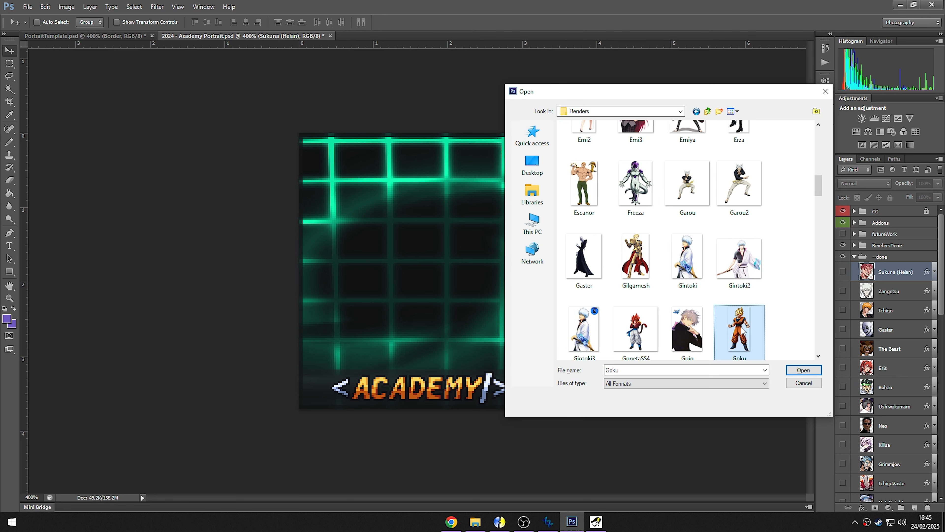
- Place the Goku render on a new layer above Sukuna (Heian) in the Academy portrait, and move it into the frame
click(211, 36)
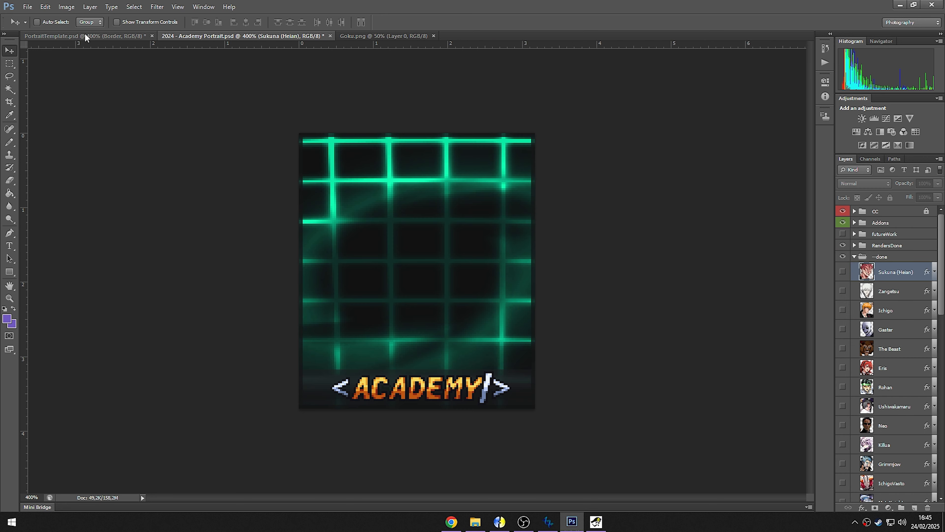
click(148, 36)
click(208, 36)
key(ctrl+shift+alt+n)
key(ctrl+minus)
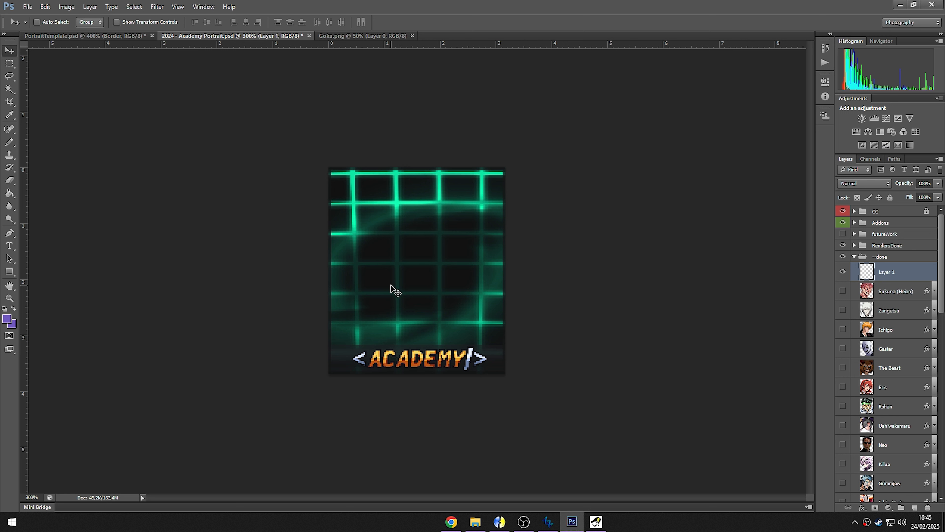
drag(396, 291, 402, 201)
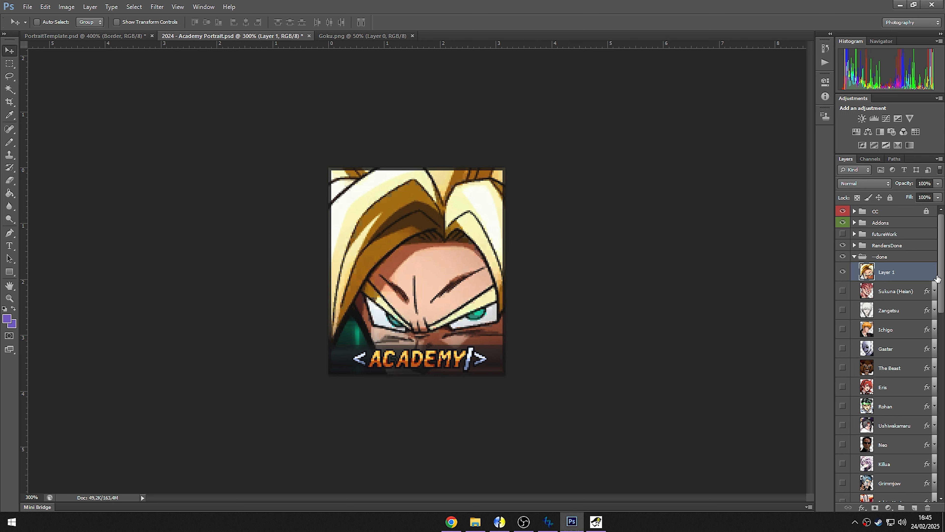
- Collapse the --done group, and compare the portrait with and without the BG and Addons groups
click(855, 257)
click(842, 279)
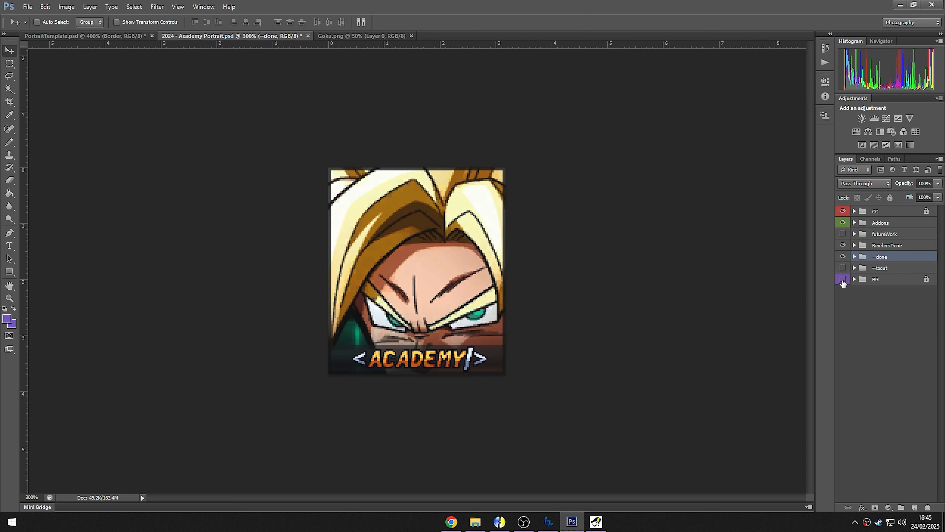
click(843, 279)
click(843, 224)
click(841, 223)
- Shift the --done group so that Goku's face fills the frame, and compare the portrait with and without the CC group
click(842, 210)
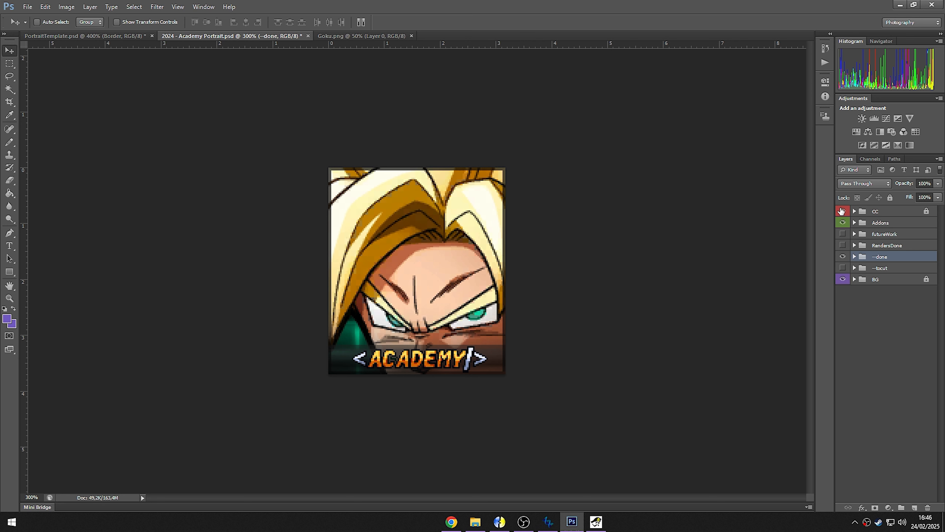
drag(461, 257, 428, 184)
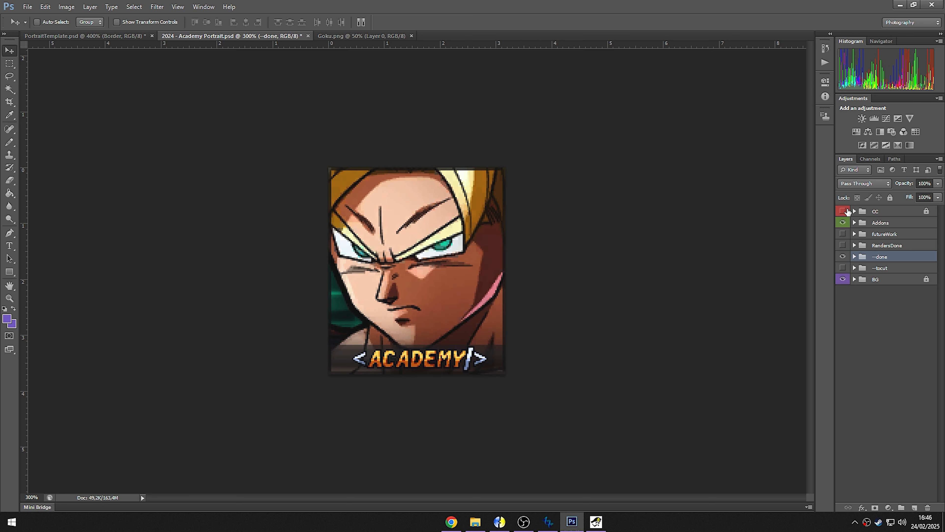
click(843, 211)
click(878, 211)
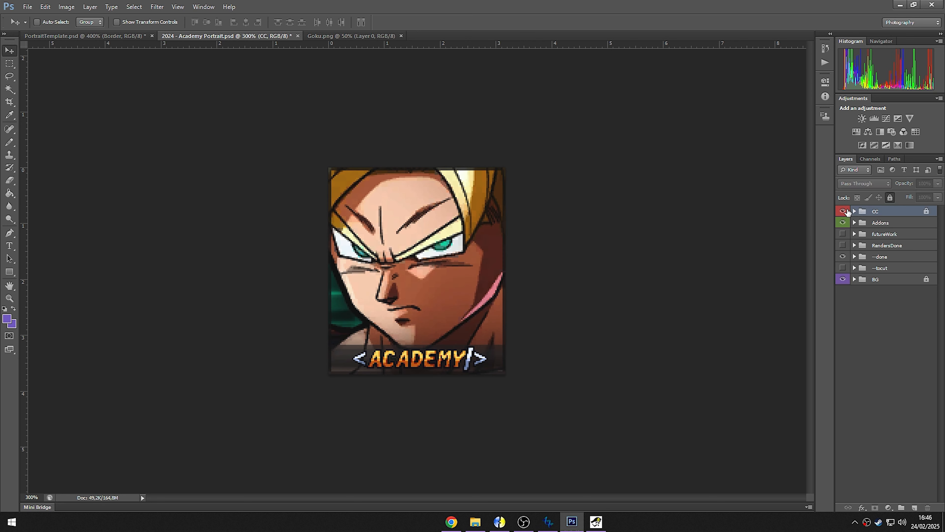
click(842, 211)
click(842, 210)
- Scale the Goku layer in the --done group to 50% with Free Transform and move it back up into the frame
click(854, 256)
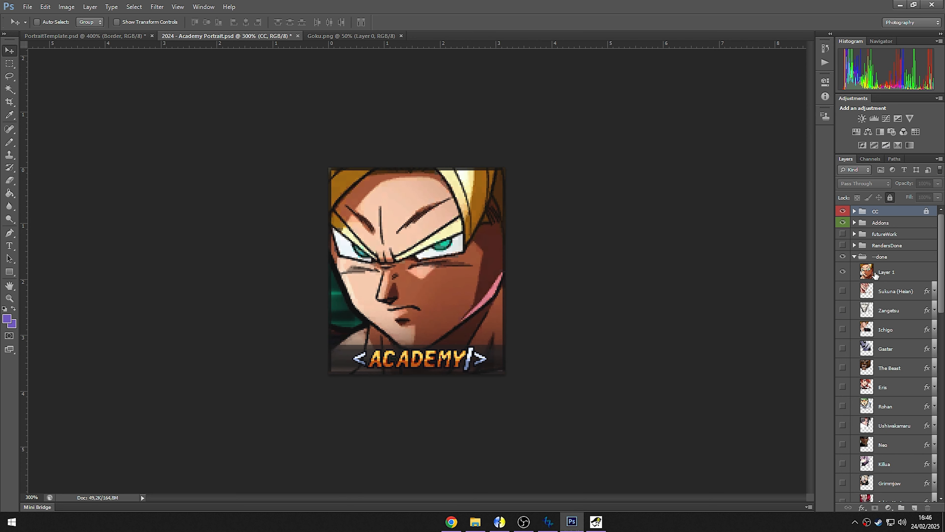
click(867, 272)
key(ctrl+t)
drag(430, 242, 423, 239)
click(386, 22)
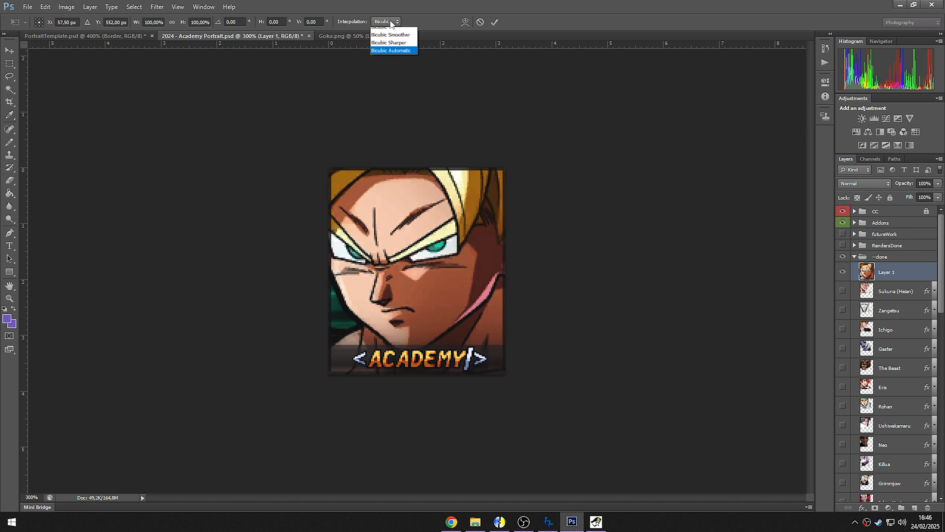
click(393, 24)
click(154, 22)
text(50)
key(Return)
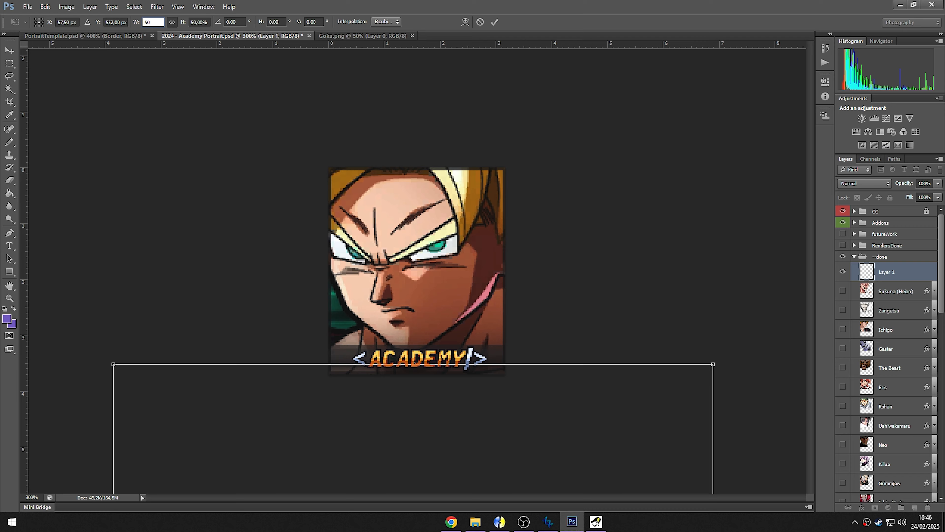
drag(413, 416, 409, 47)
- Reduce the Goku layer's scale to 45%, shift the figure slightly lower and apply the transform
click(153, 22)
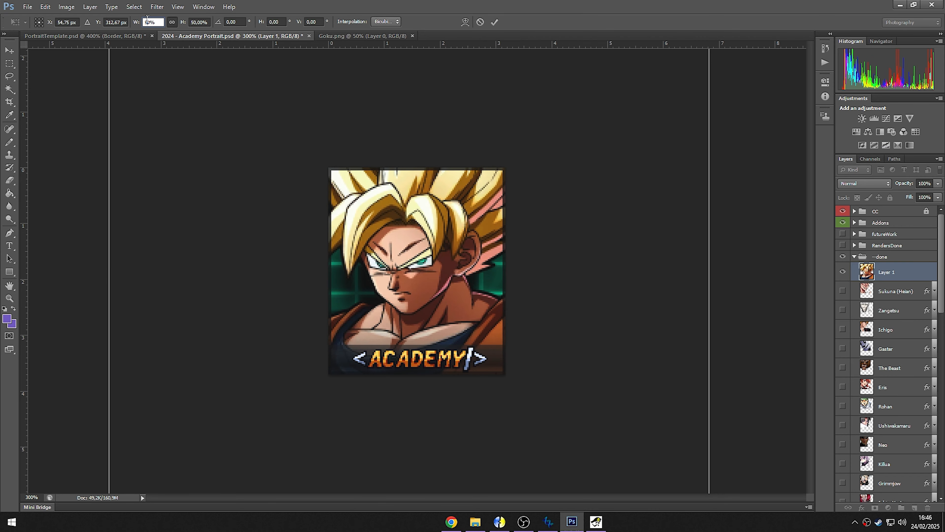
text(45)
key(Return)
drag(406, 278, 408, 305)
key(Return)
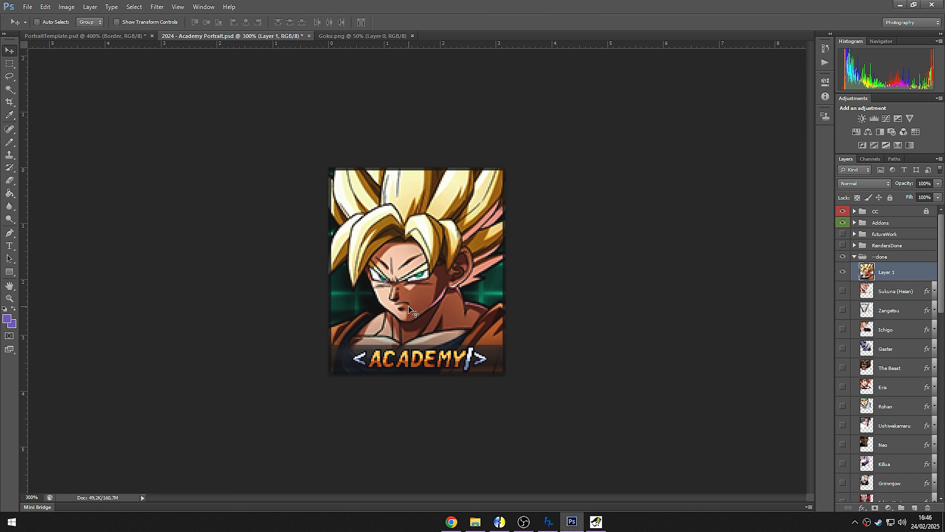
key(ctrl+plus)
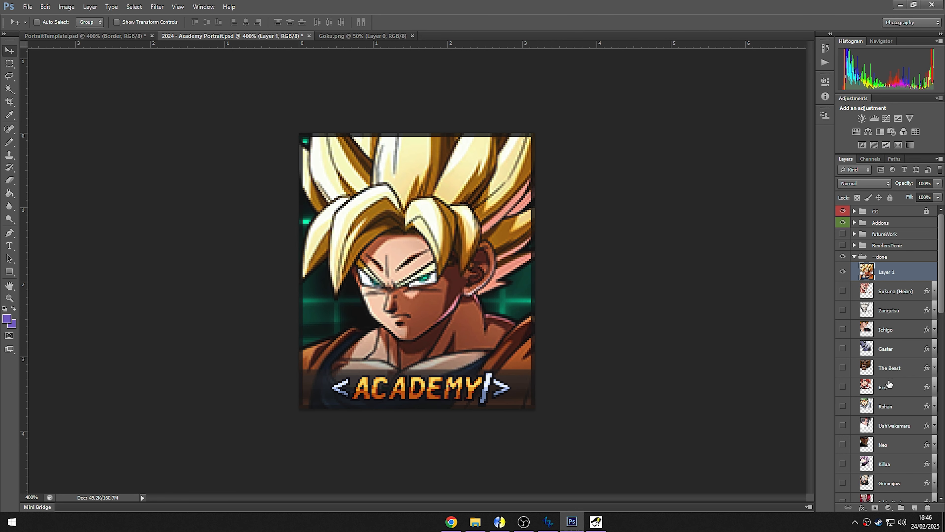
- Copy the layer style from Sukuna (Heian) onto the Goku layer and collapse its effects list
right_click(895, 299)
click(842, 332)
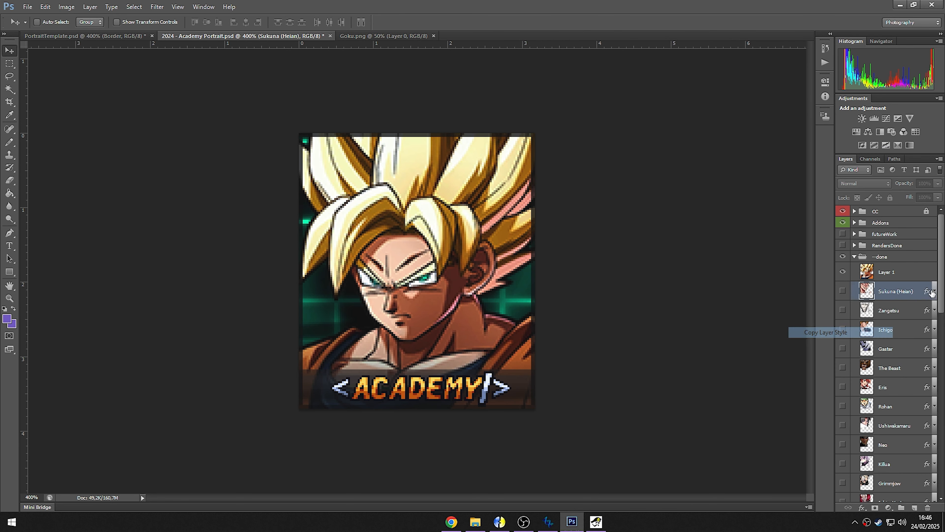
right_click(902, 271)
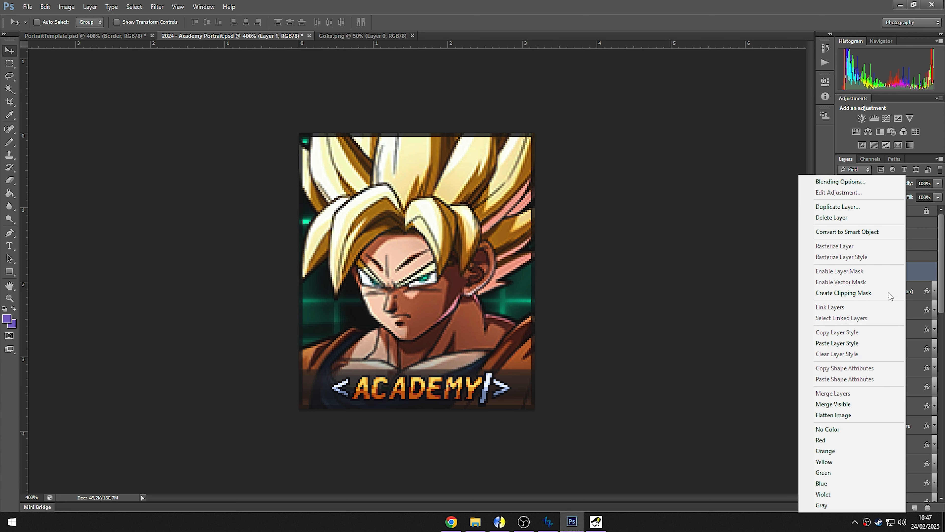
click(889, 340)
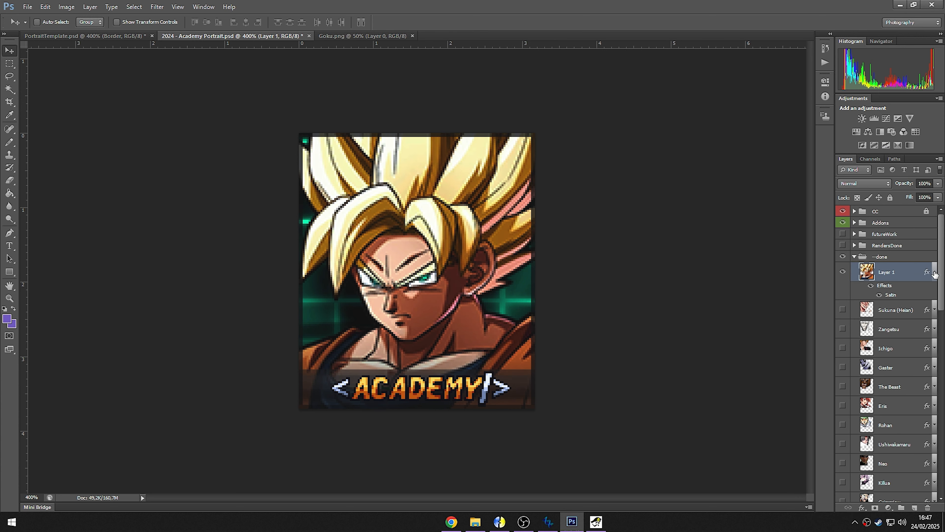
click(935, 274)
- Step back and forward through the history to compare the portrait before and after the style, keeping the styled version
key(ctrl+alt+z)
key(ctrl+alt+z)
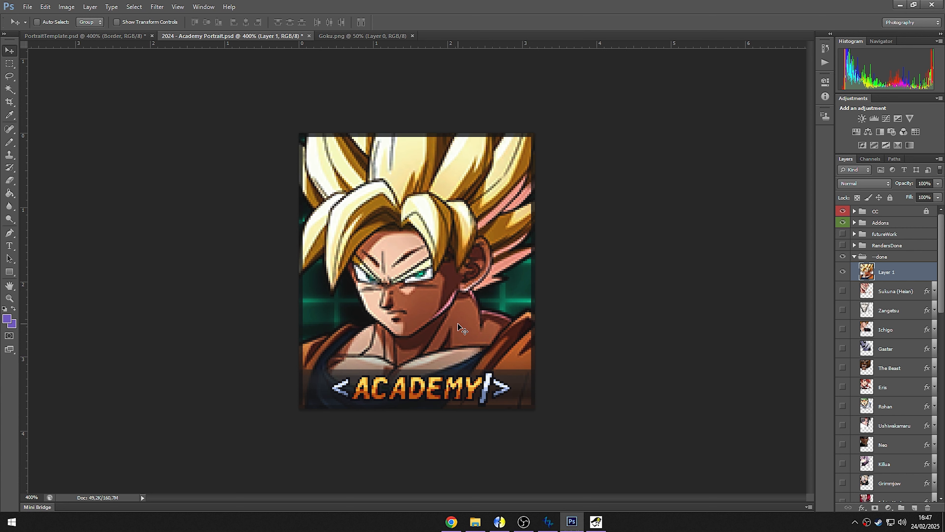
key(ctrl+shift+z)
key(ctrl+alt+z)
key(ctrl+shift+z)
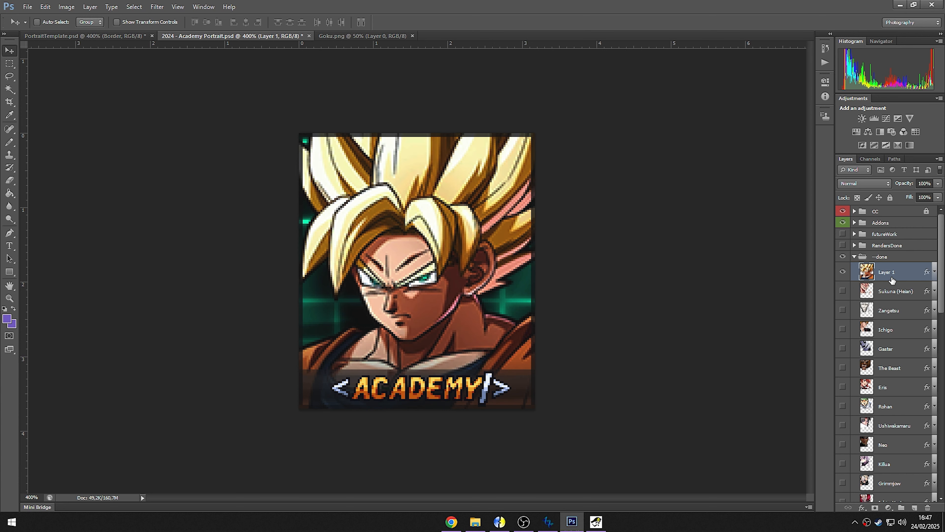
- Convert the Goku Academy portrait to Indexed Color with merged layers, a Local (Selective) palette and 256 colors
click(67, 7)
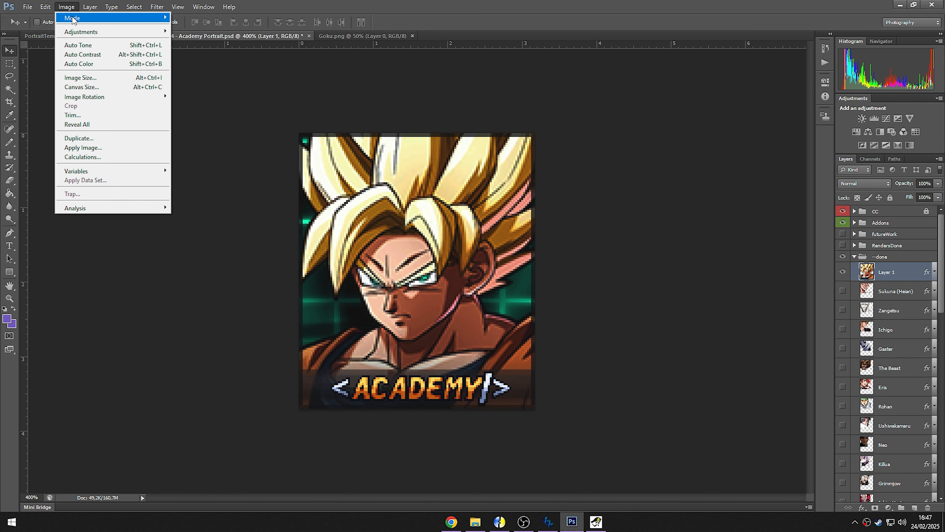
mouse_move(86, 18)
click(198, 45)
key(Return)
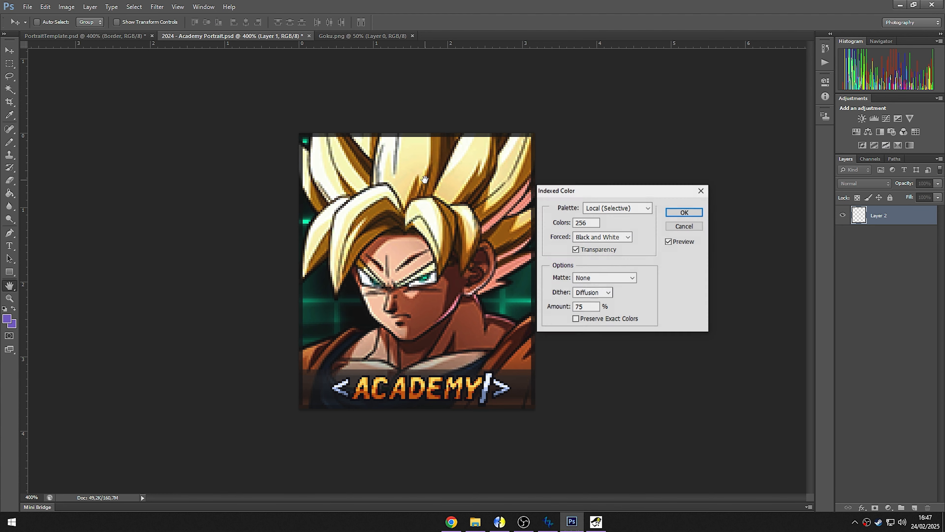
key(Return)
- Save the indexed Goku Academy portrait to the Desktop as a PCX file named goku-ssj
key(ctrl+shift+s)
click(529, 160)
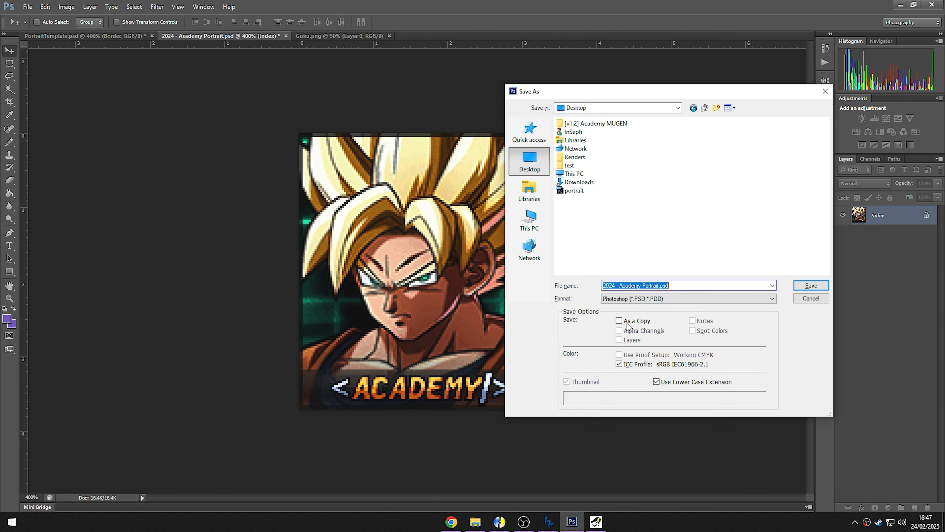
click(688, 298)
click(628, 345)
triple_click(633, 286)
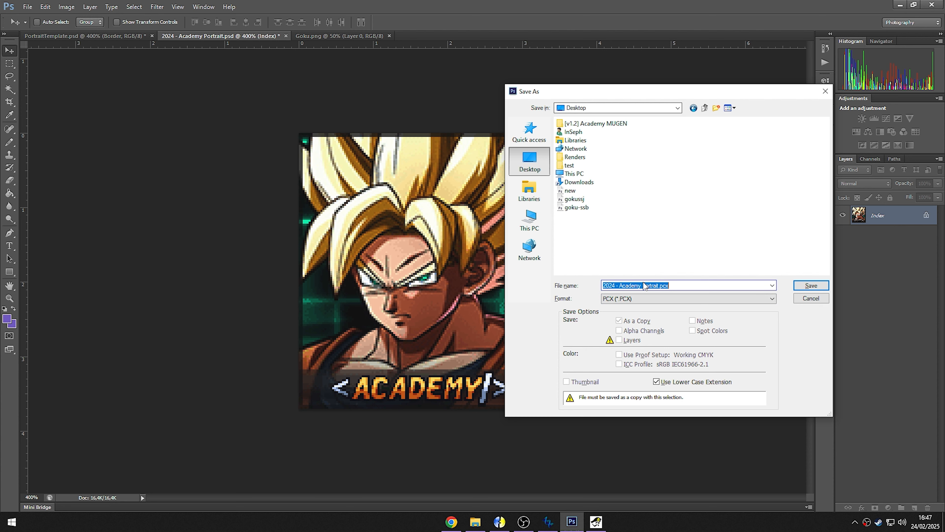
text(goku-s)
key(Return)
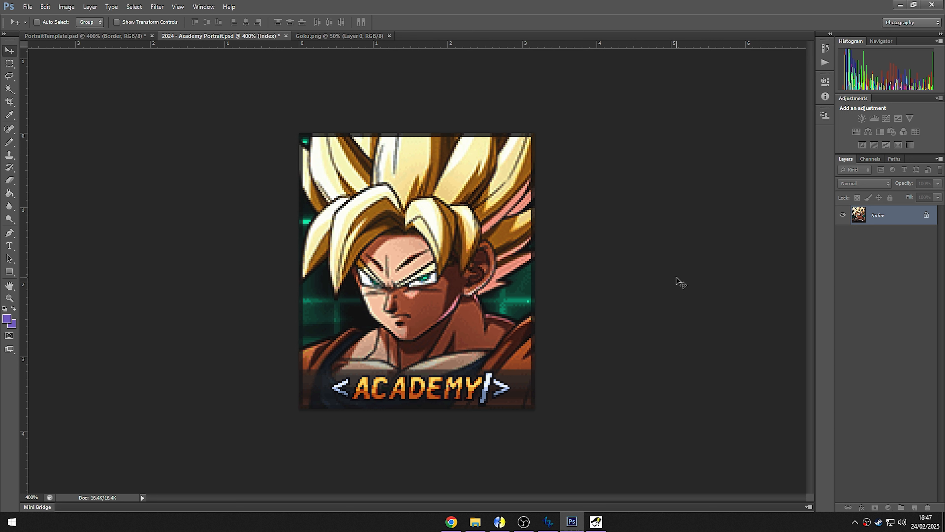
- Undo the Indexed Color conversion of the Academy portrait and close Photoshop without saving the documents
key(ctrl+z)
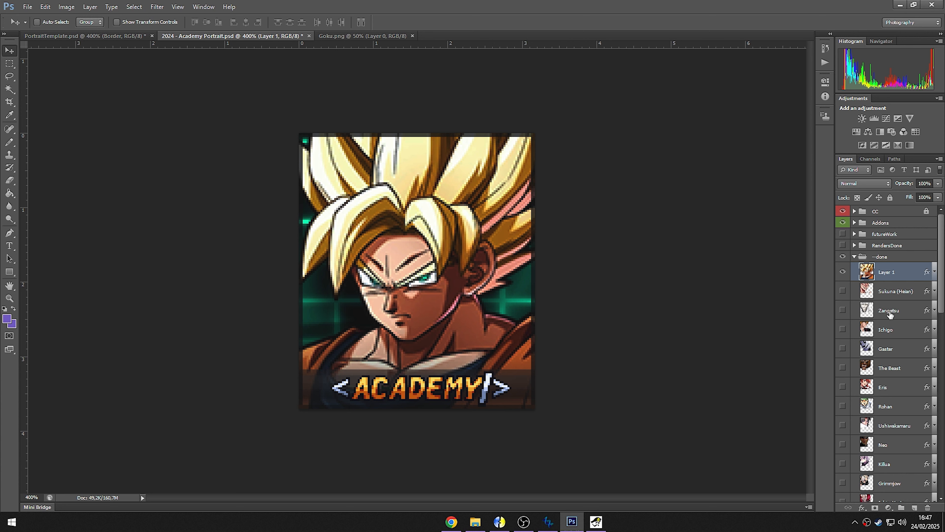
scroll(917, 305, down, 2)
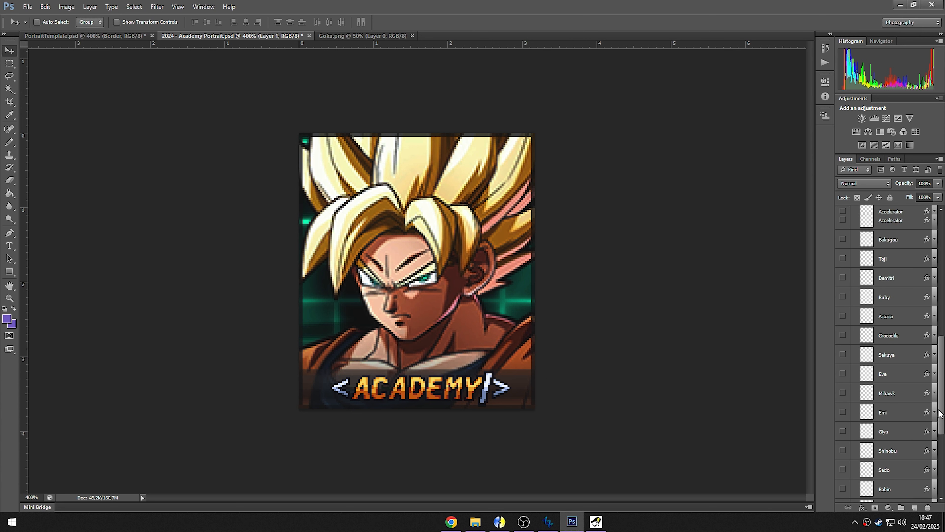
scroll(917, 306, up, 2)
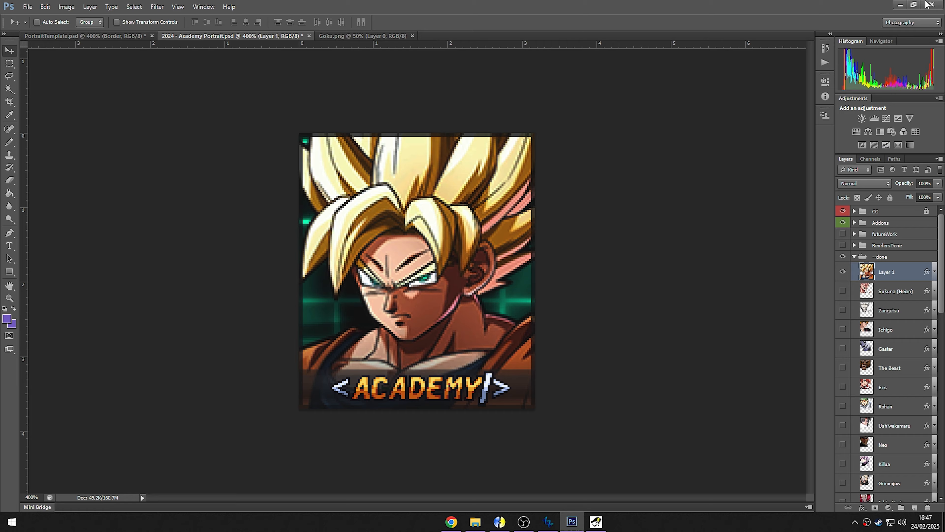
click(931, 4)
key(n)
key(n)
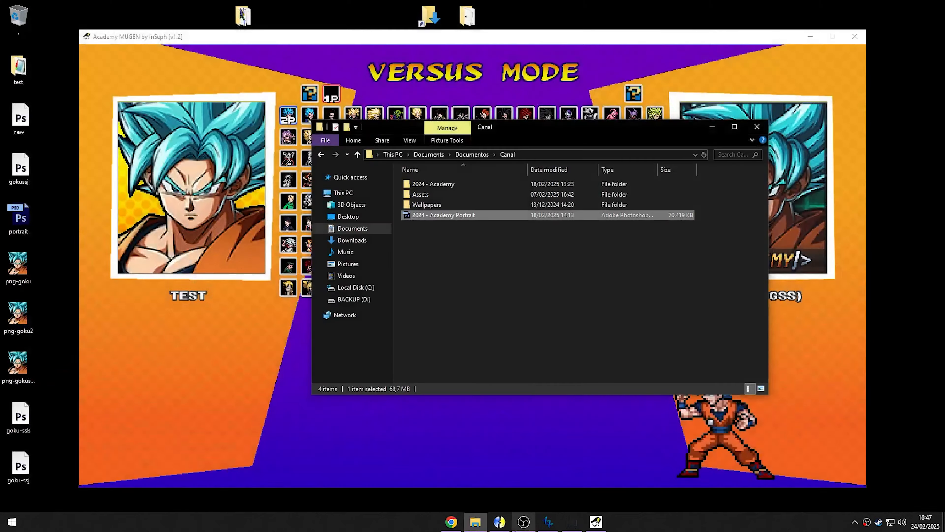
- Switch to Fighter Factory and replace the image of sprite 9000,1 with goku-ssj from the Desktop
click(499, 522)
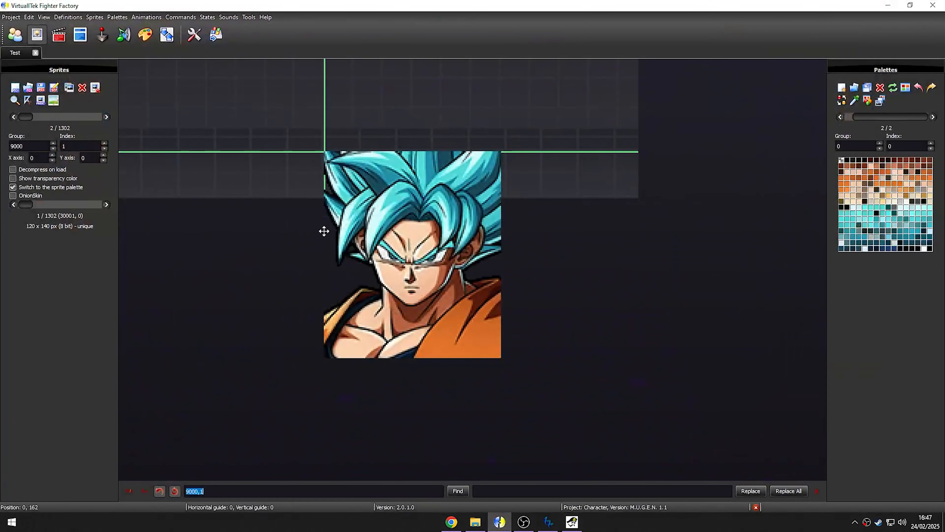
click(24, 86)
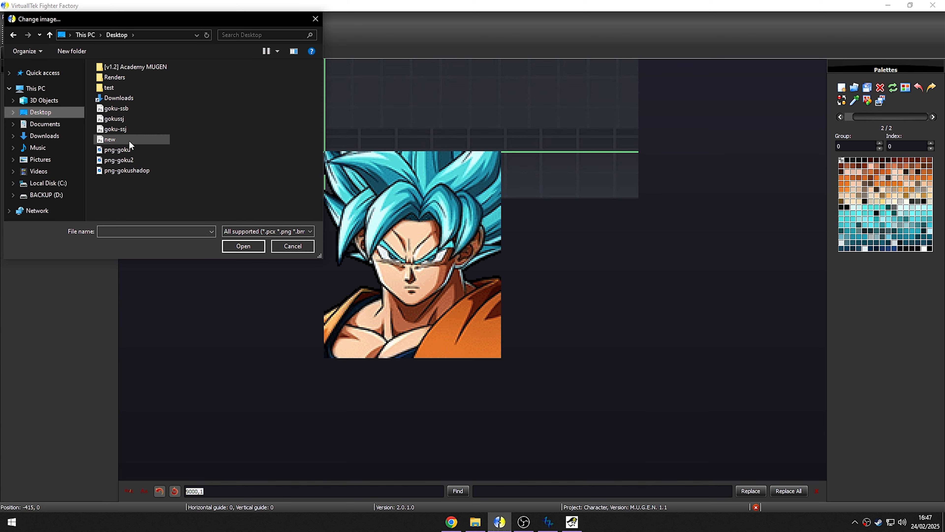
double_click(127, 130)
key(Return)
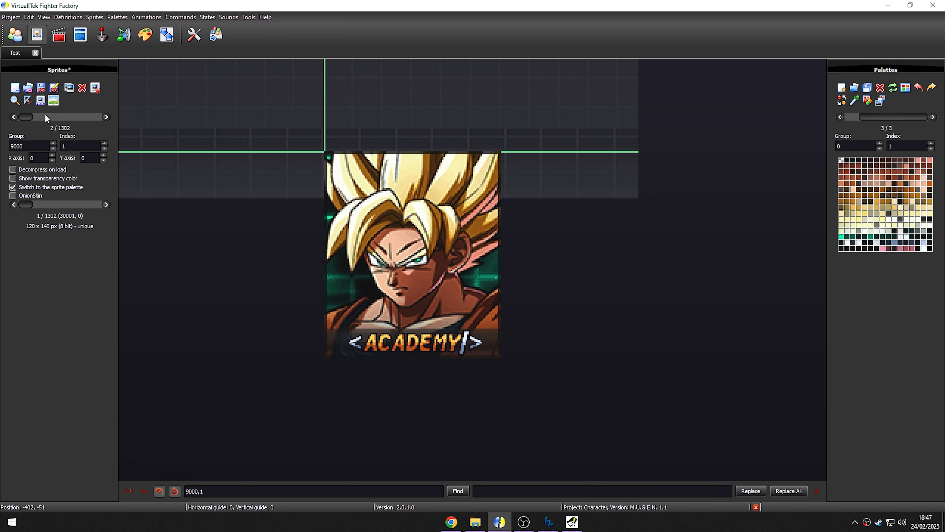
- Check the new Goku portrait on the game's Versus Mode select screen and compare it with Gohan (Adult)
click(888, 5)
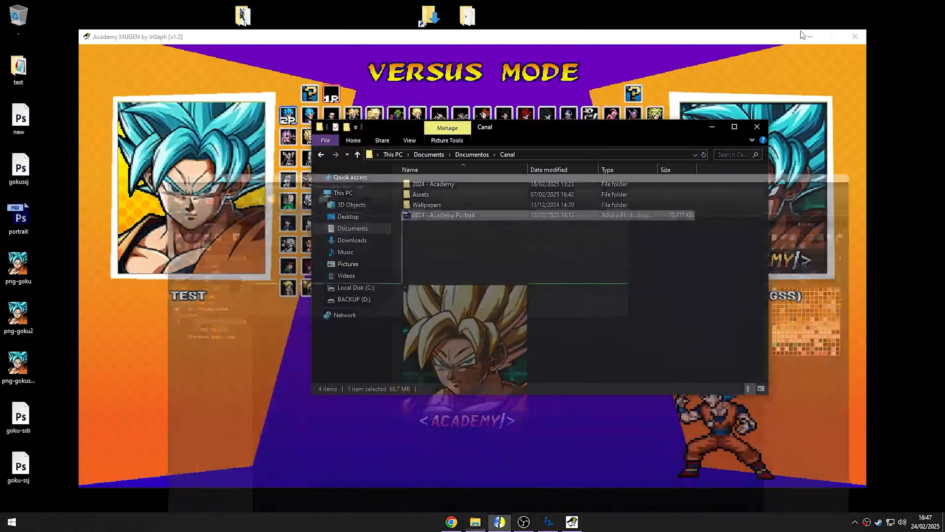
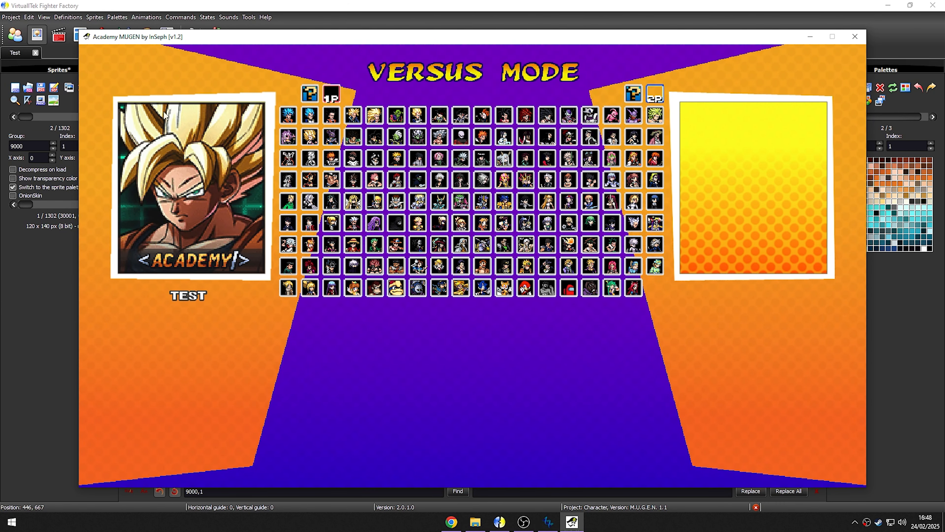
key(Down)
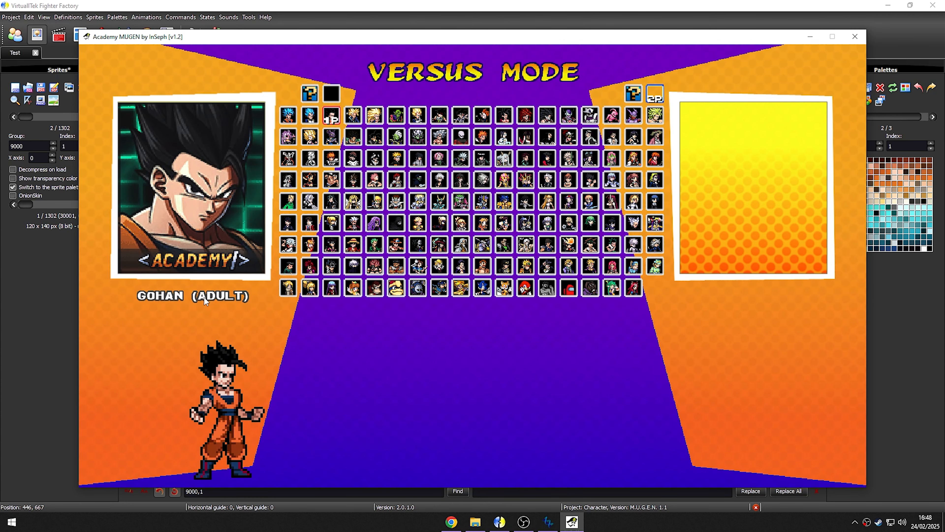
key(Up)
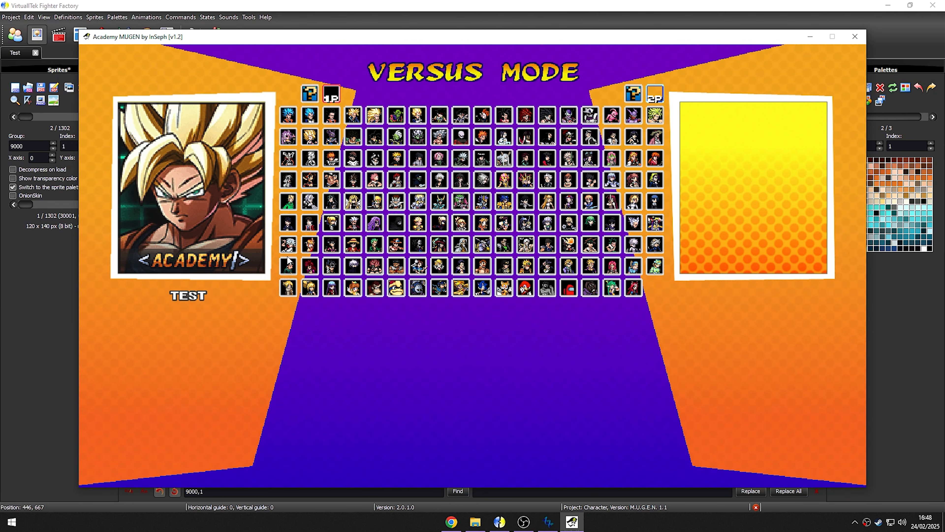
key(Escape)
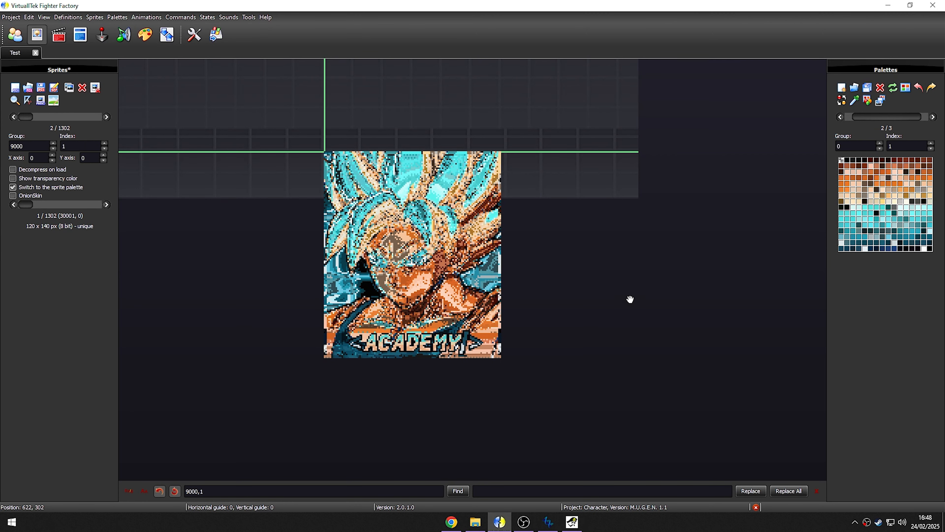
- Assign the Goku Academy portrait's palette to group 9000, index 1
drag(630, 299, 614, 364)
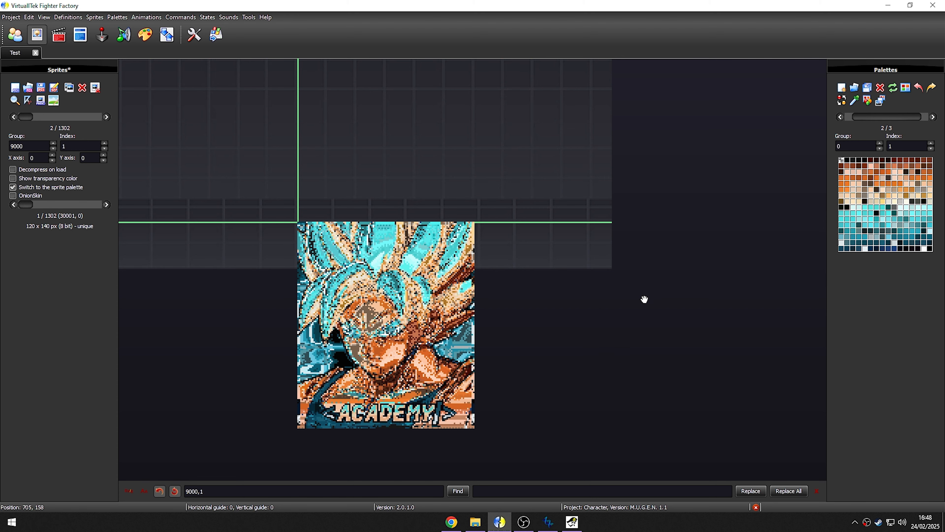
mouse_move(878, 117)
mouse_down()
mouse_move(909, 116)
mouse_move(884, 118)
mouse_up()
drag(565, 317, 633, 299)
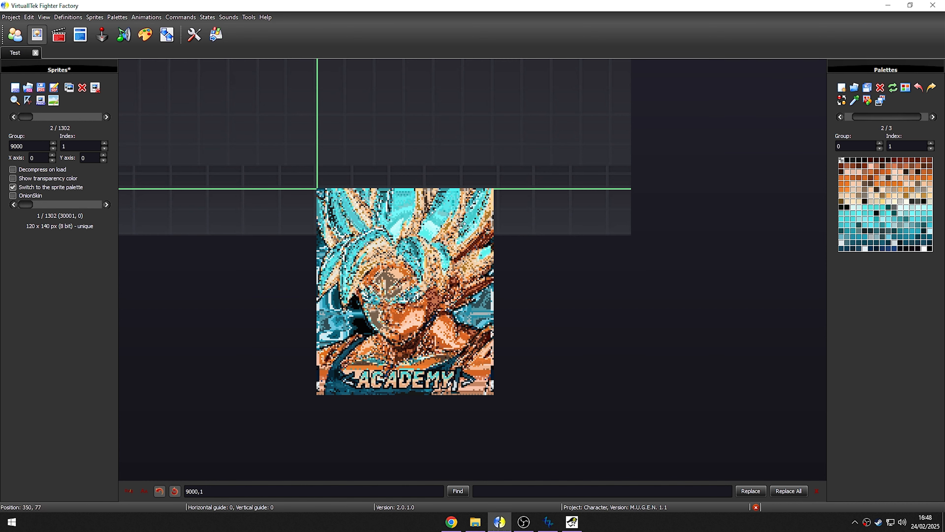
click(13, 117)
click(107, 117)
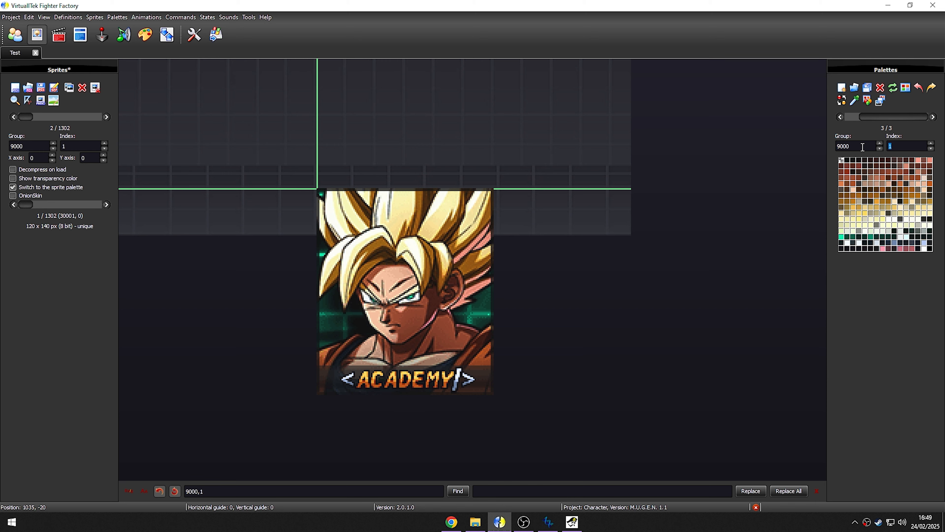
scroll(891, 117, up, 1)
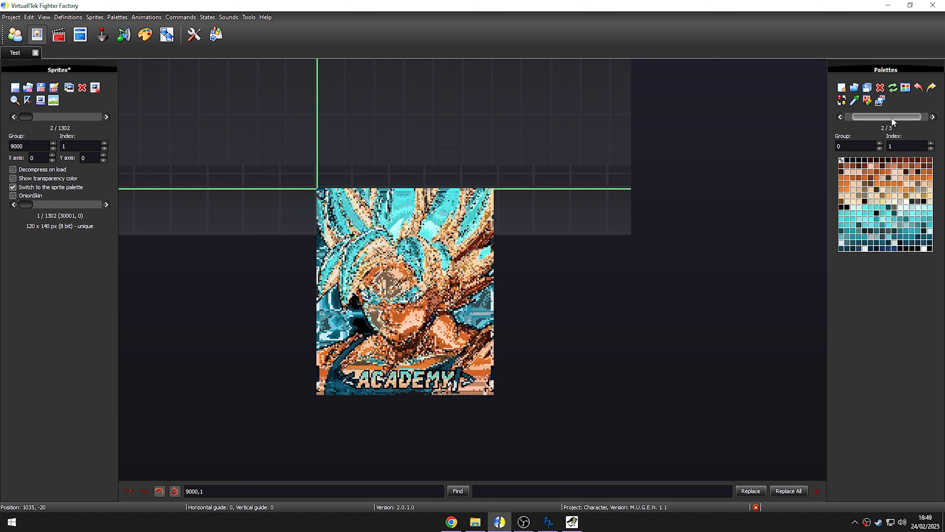
- Remove the leftover blue-and-orange palette with group 0, index 1, and return to the portrait's own palette
drag(699, 268, 645, 189)
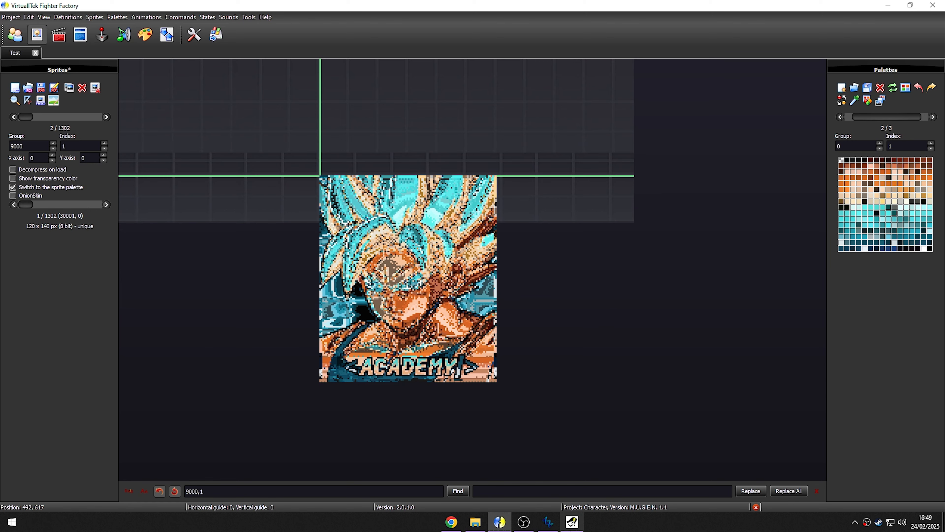
click(572, 522)
click(572, 521)
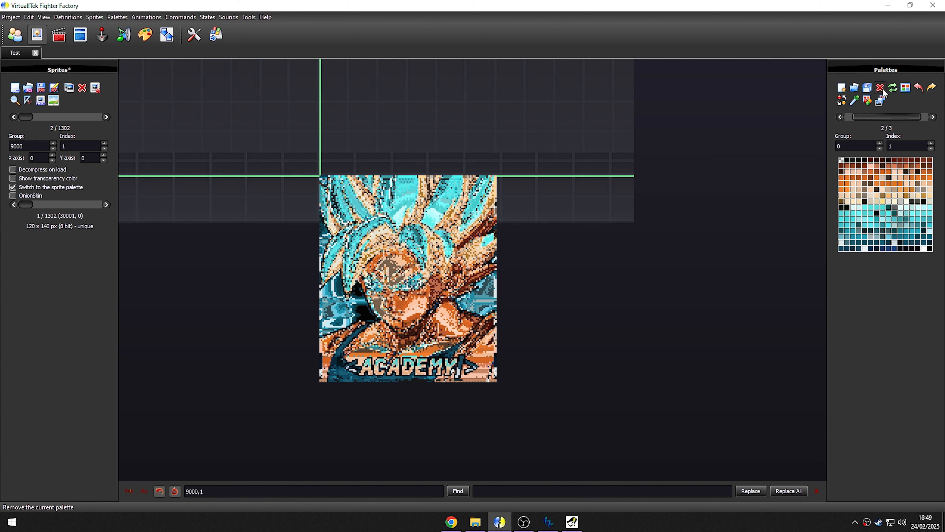
click(25, 116)
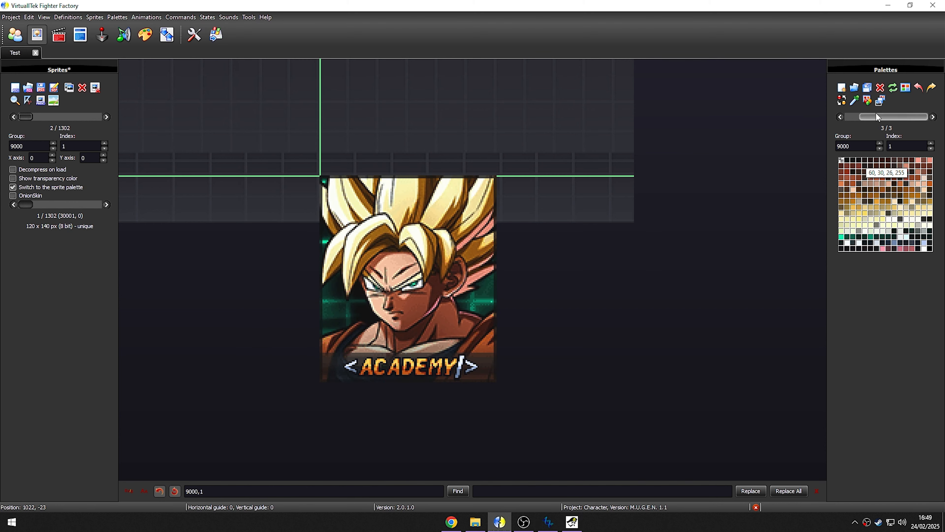
drag(888, 118, 871, 118)
click(880, 87)
key(Return)
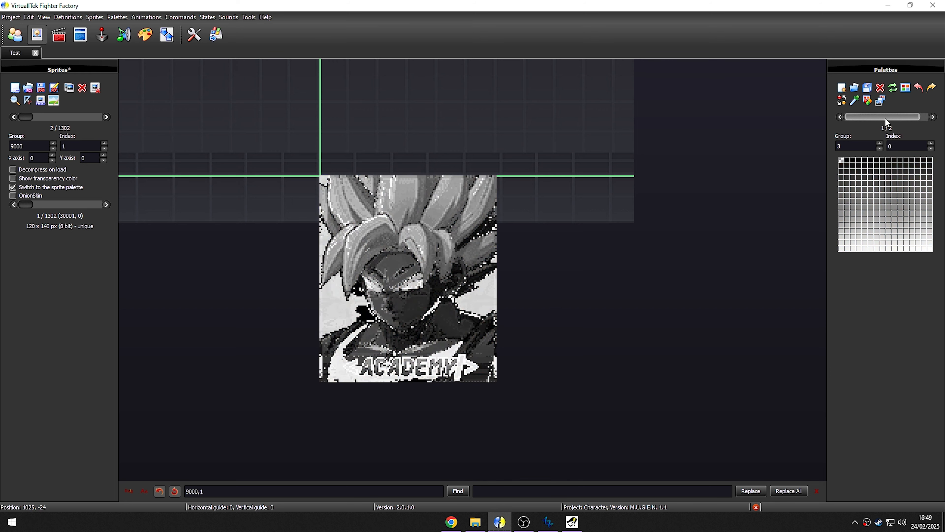
scroll(786, 167, up, 2)
scroll(713, 220, down, 3)
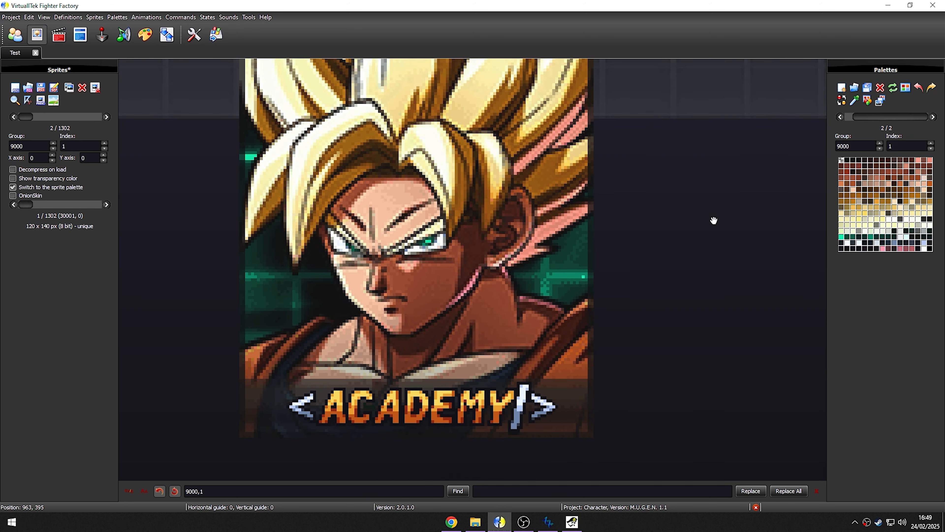
scroll(751, 206, up, 2)
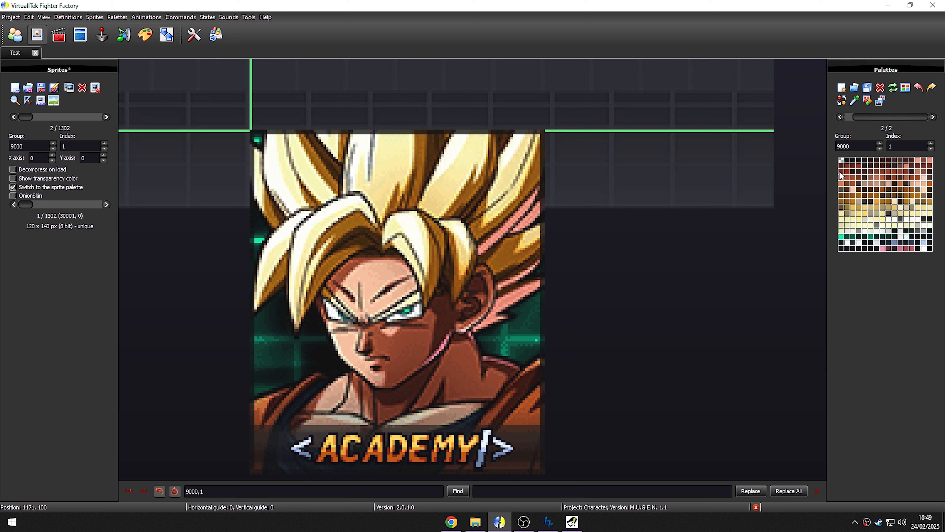
key(Tab)
scroll(705, 254, down, 2)
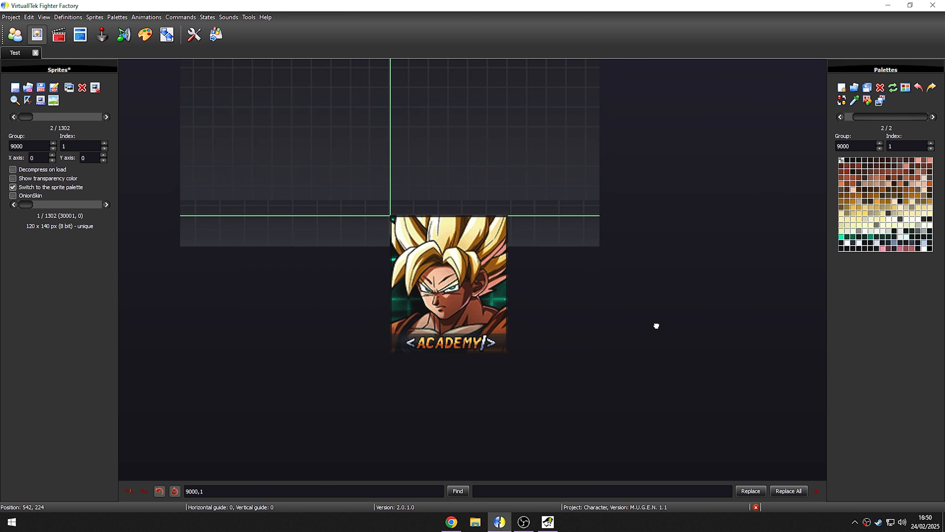
drag(656, 325, 683, 294)
drag(743, 348, 743, 380)
drag(726, 331, 646, 309)
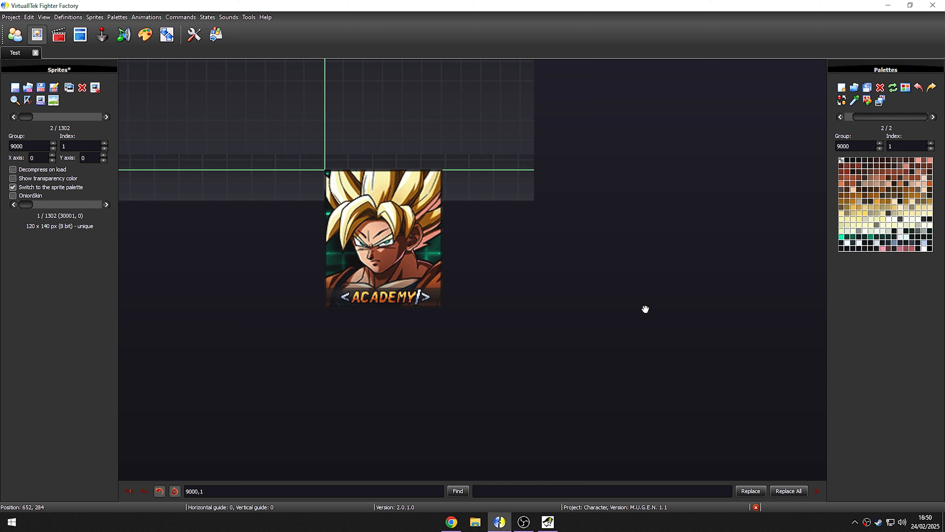